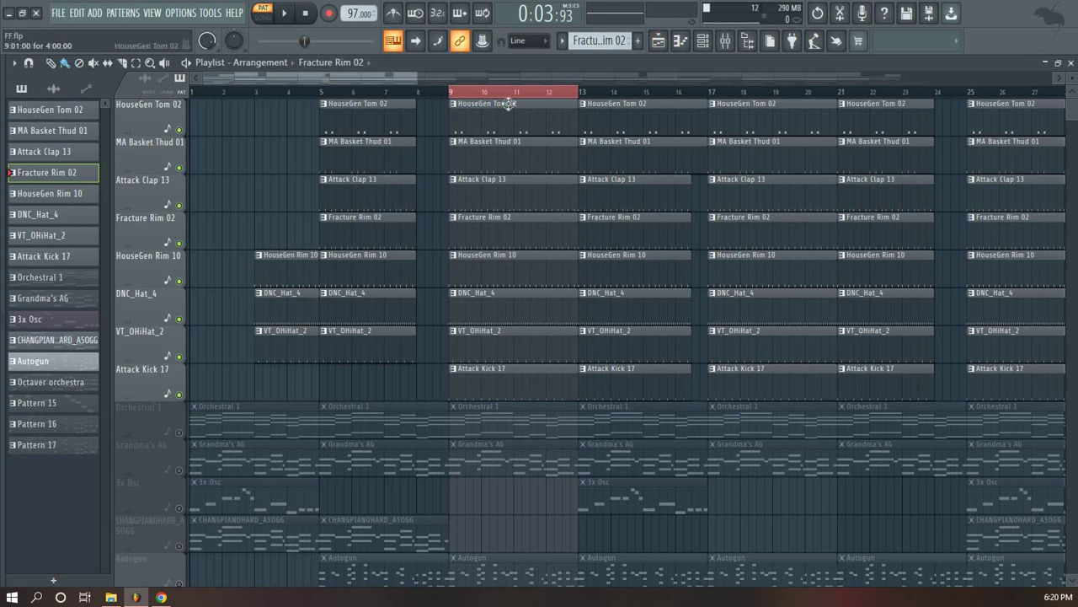
# Play the Exit I am Rockaz reference track from the Music folder, pause it and minimize the player
pyautogui.moveTo(110, 596)
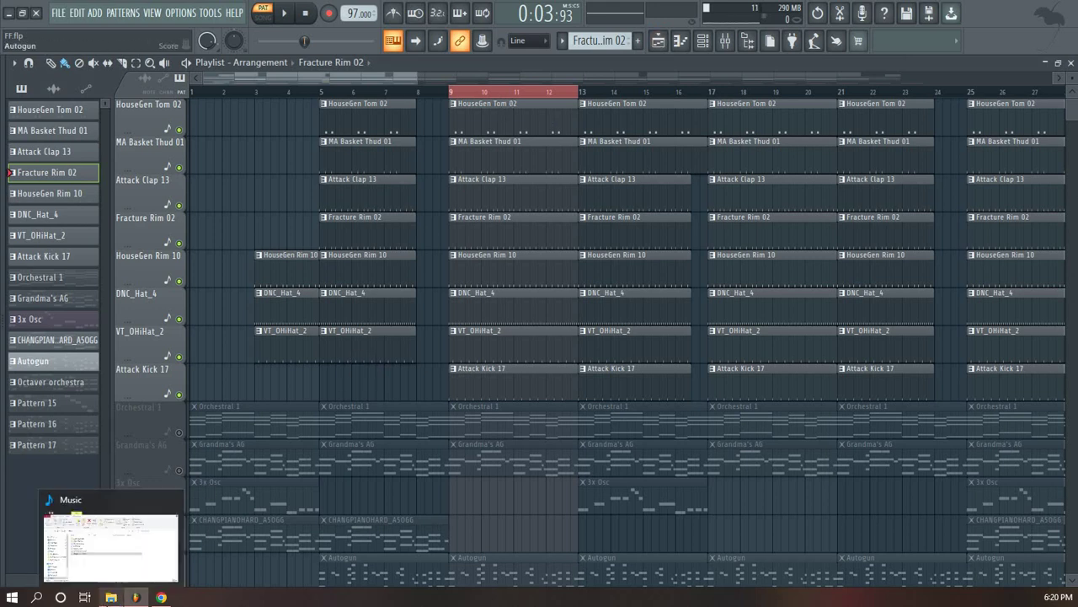
pyautogui.click(110, 558)
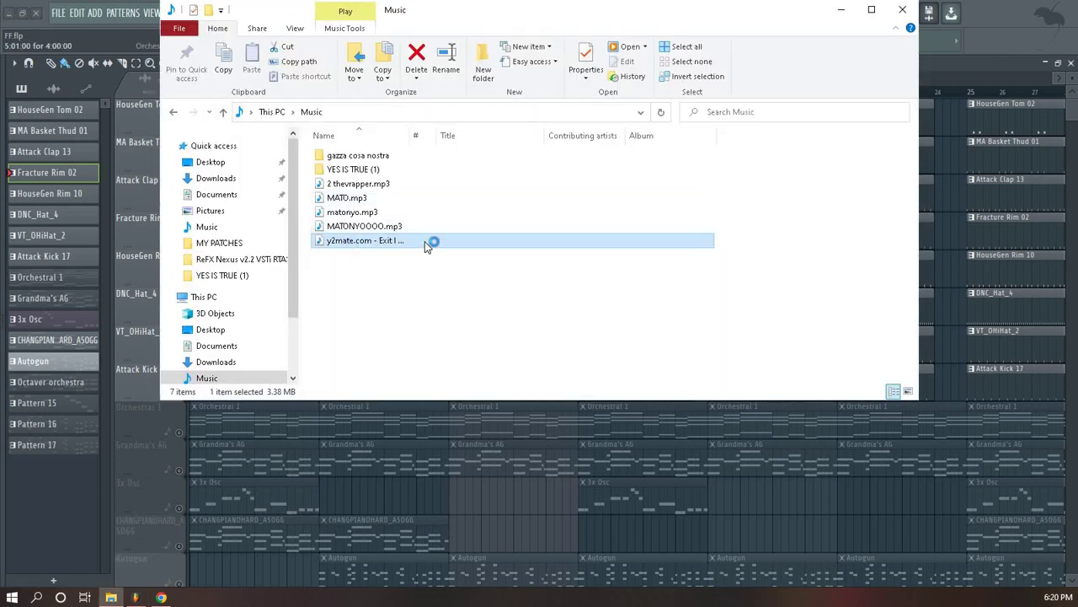
pyautogui.click(840, 9)
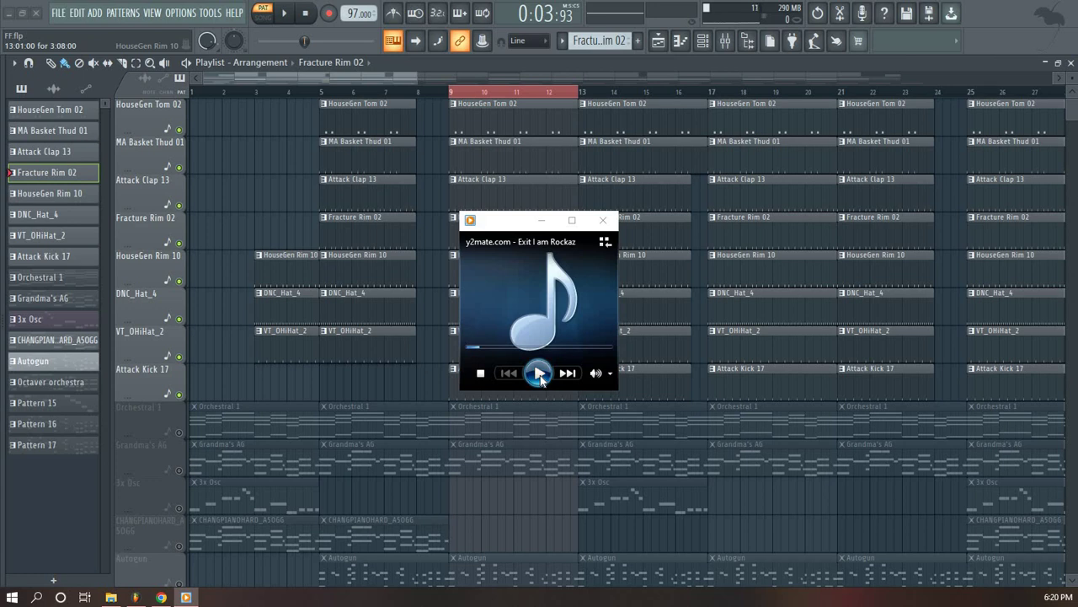
pyautogui.click(539, 374)
pyautogui.moveTo(673, 226); pyautogui.dragTo(684, 180)
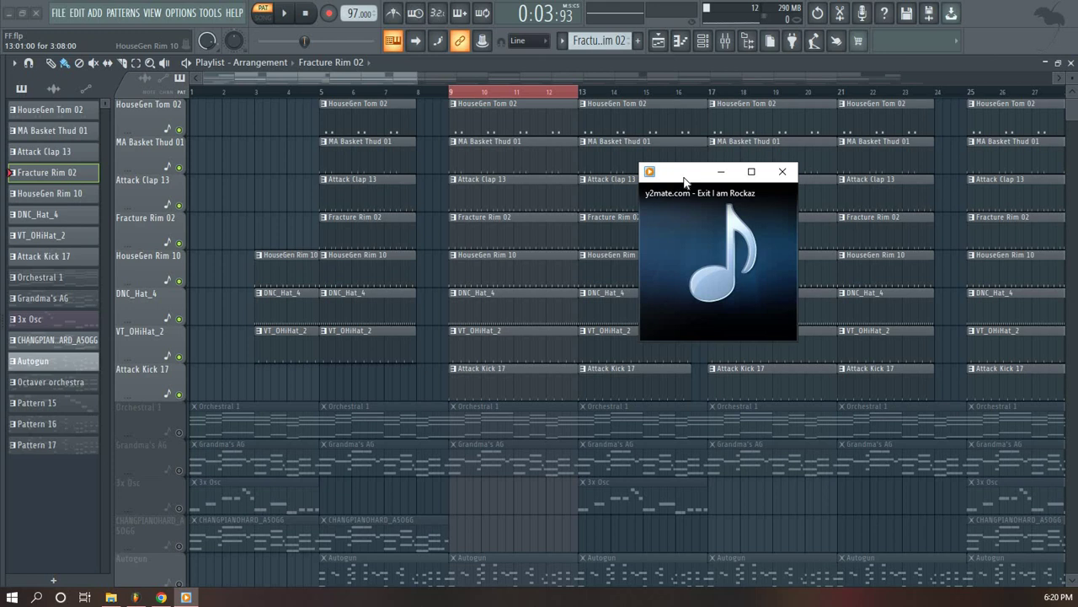
pyautogui.moveTo(700, 265)
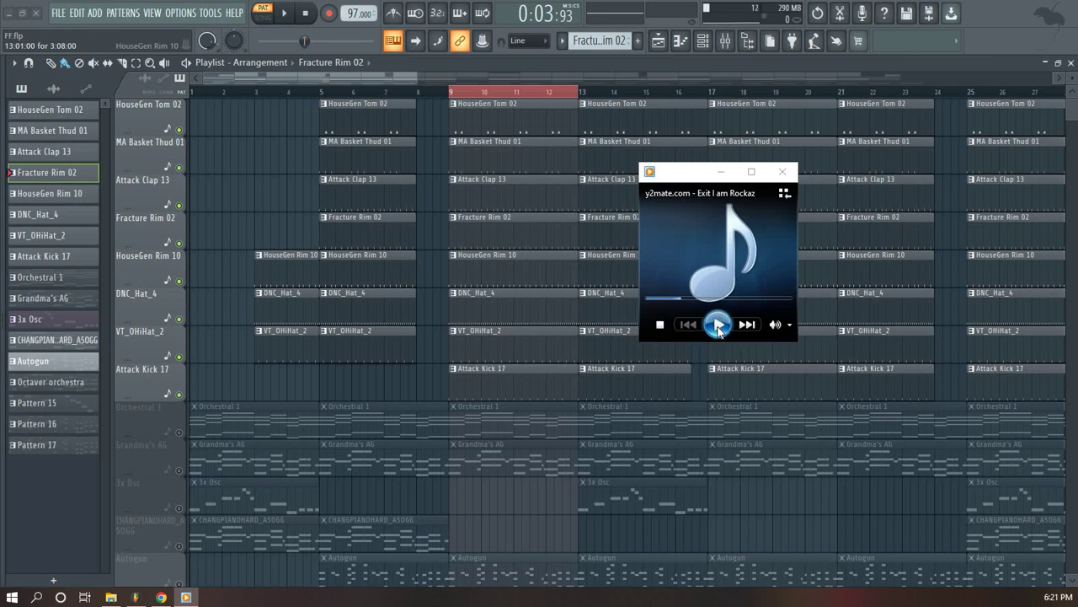
pyautogui.click(721, 172)
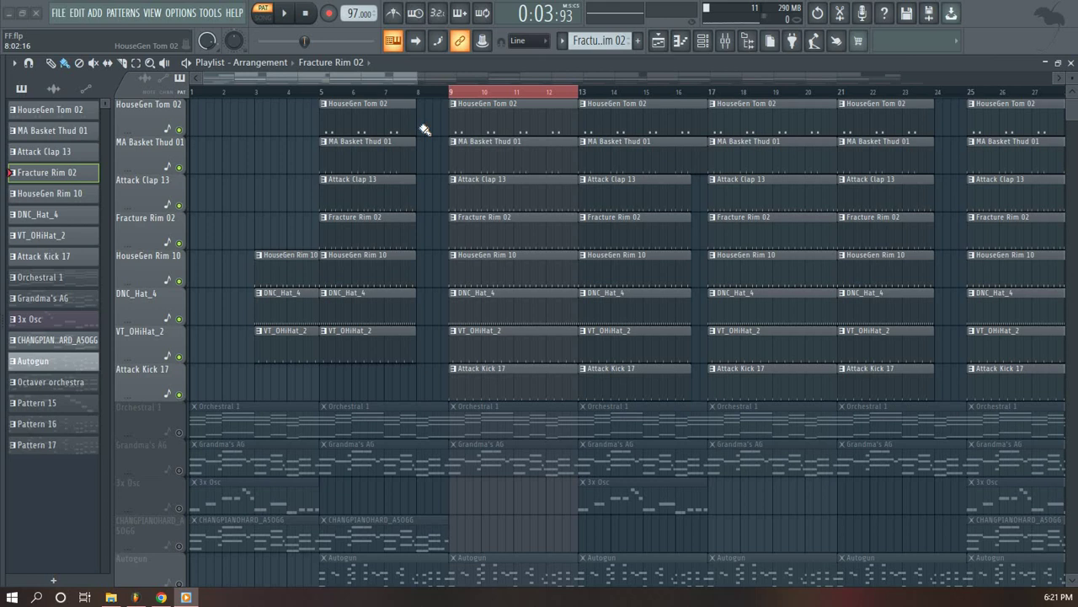
# Unmute all playlist tracks, and set playback to song mode from the start of the arrangement
pyautogui.keyDown('ctrl'); pyautogui.click(184, 130); pyautogui.keyUp('ctrl')
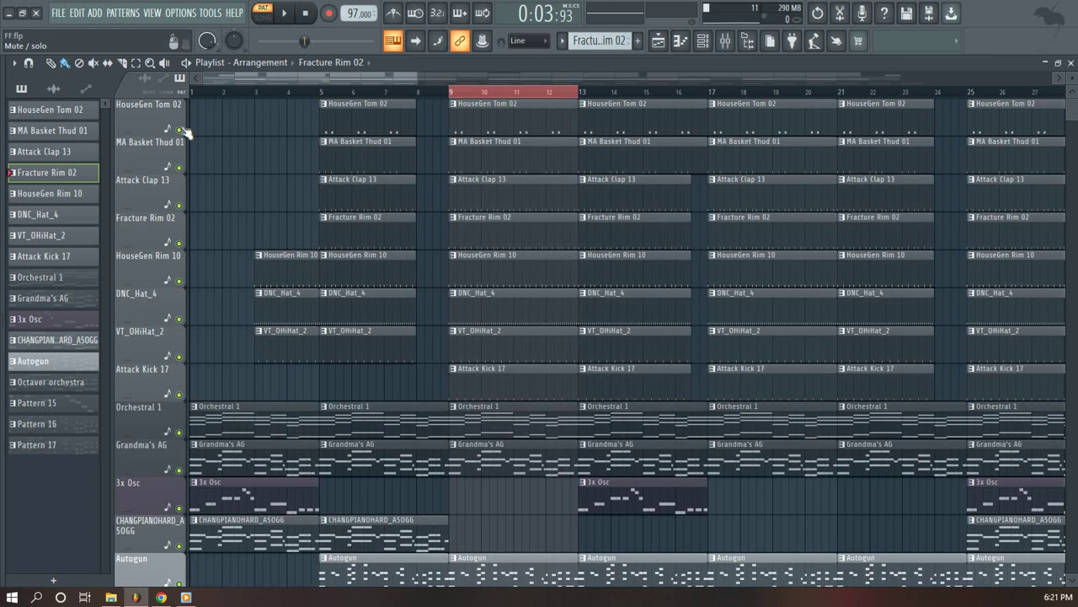
pyautogui.click(453, 91)
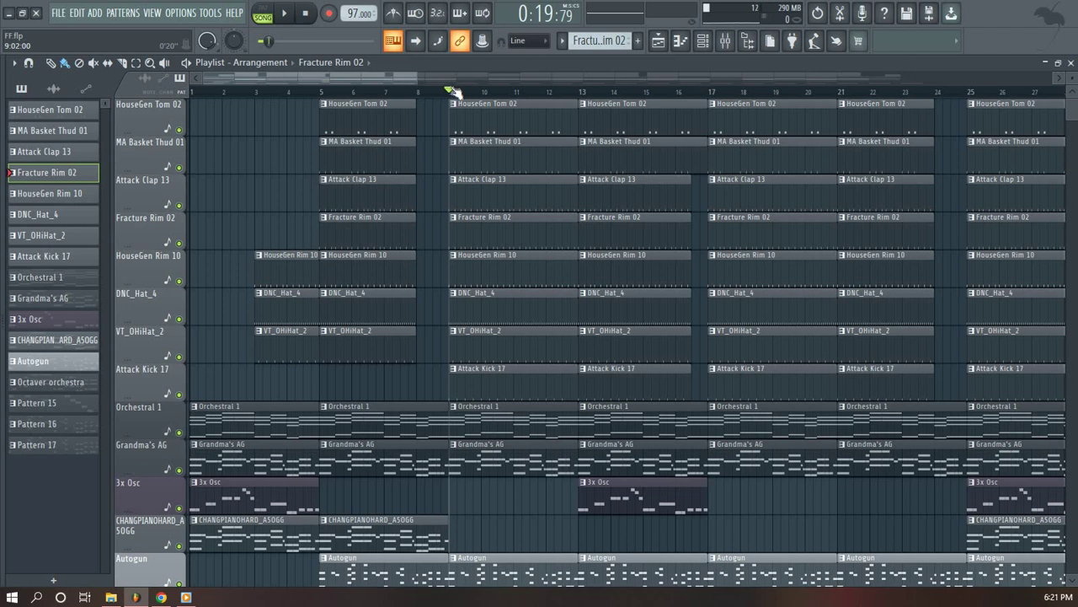
pyautogui.click(307, 15)
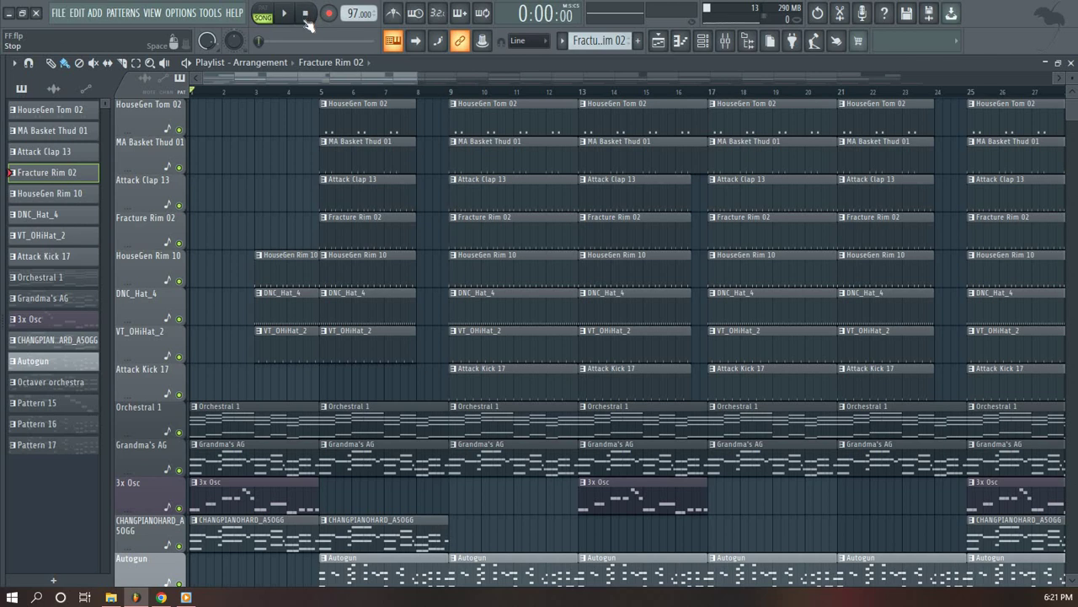
pyautogui.click(377, 126)
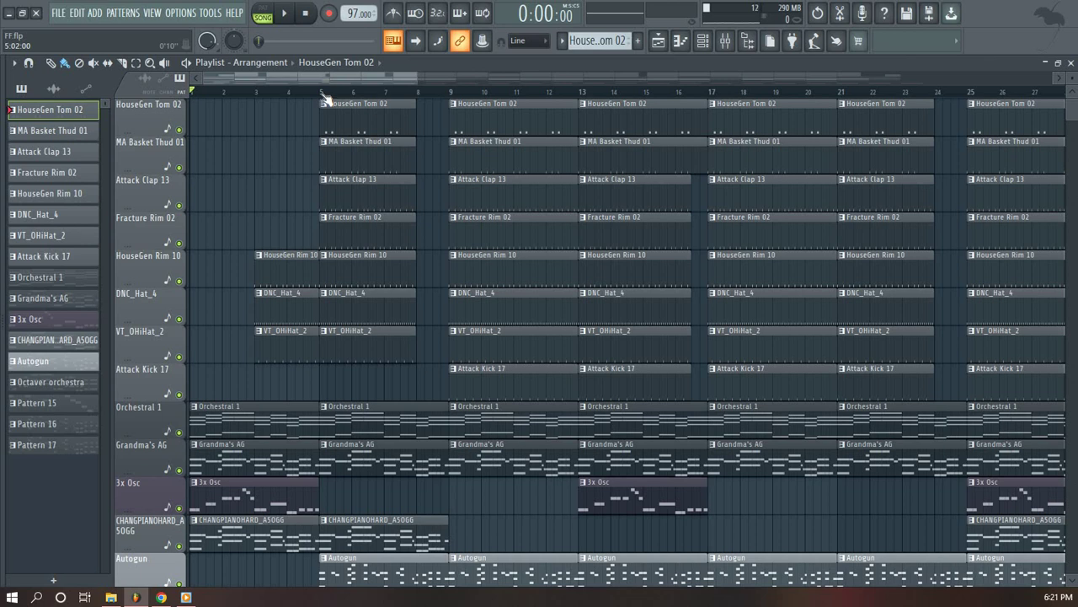
pyautogui.click(263, 13)
pyautogui.click(263, 13)
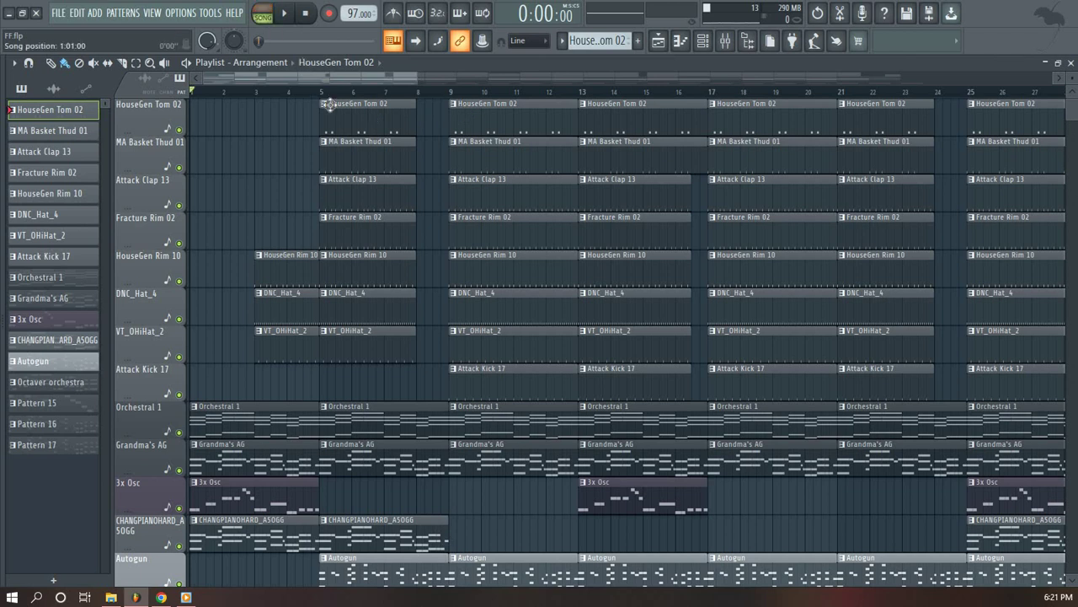
# Select the time range from bar 9 to bar 13 and leave only the drum tracks, HouseGen Tom 02 to Attack Kick 17, unmuted
pyautogui.moveTo(578, 96); pyautogui.dragTo(449, 102)
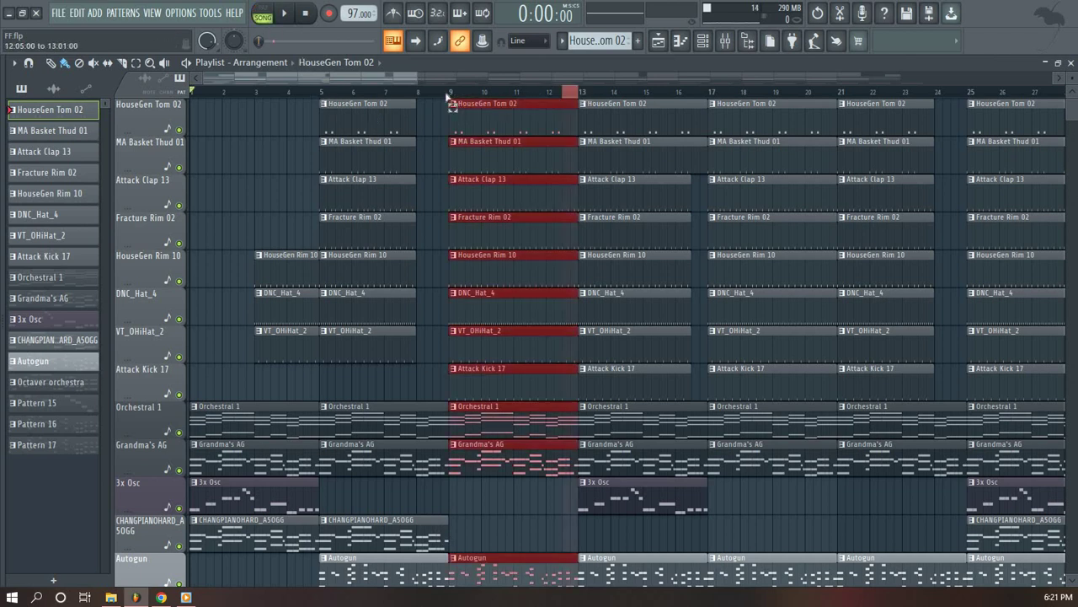
pyautogui.press('space')
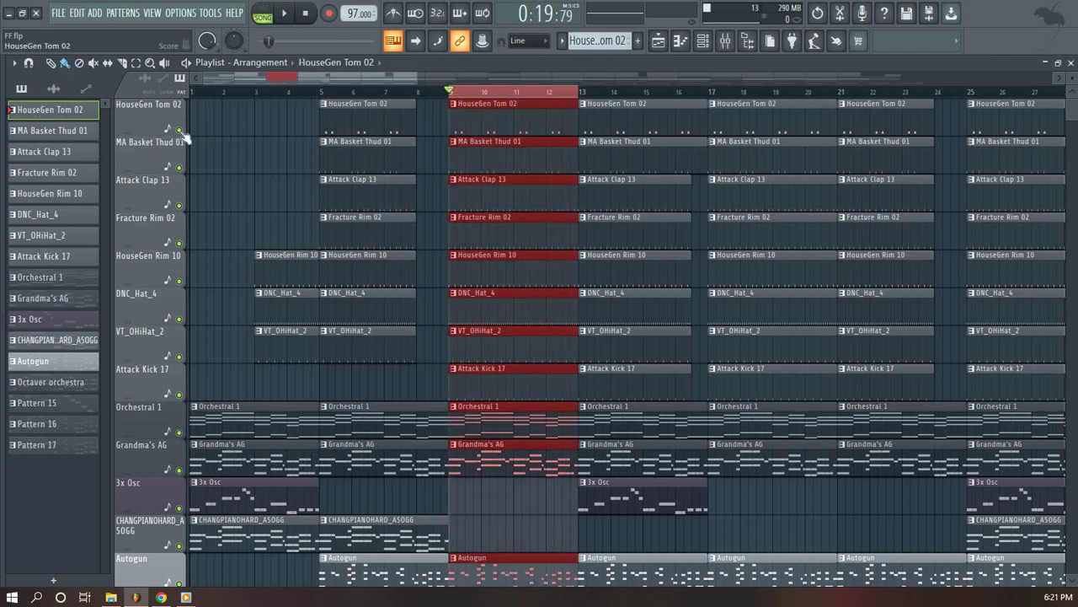
pyautogui.rightClick(178, 130)
pyautogui.click(178, 392)
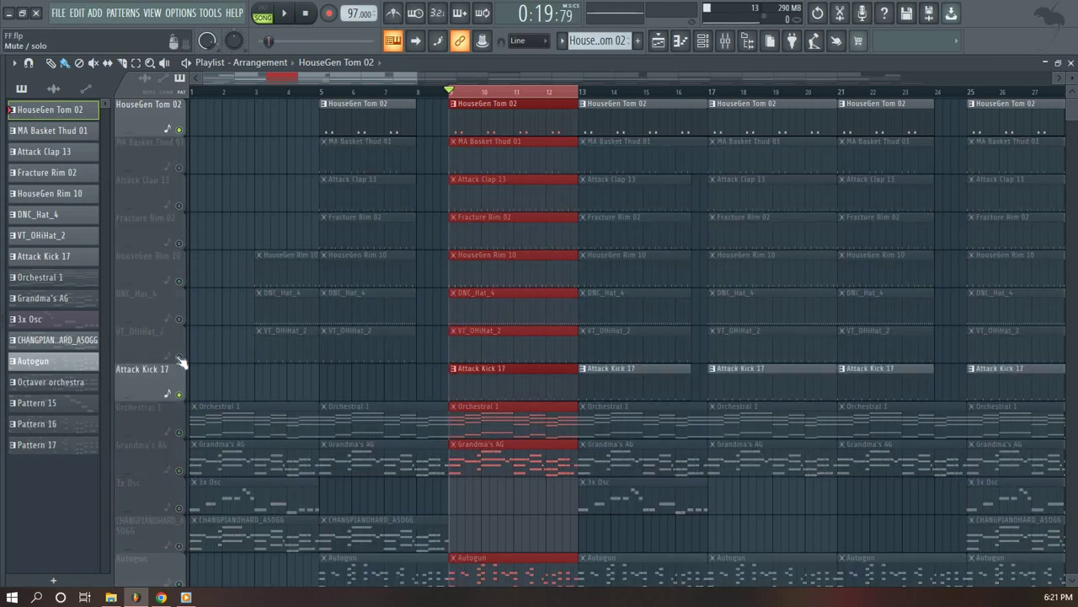
pyautogui.click(178, 355)
pyautogui.click(178, 317)
pyautogui.click(178, 279)
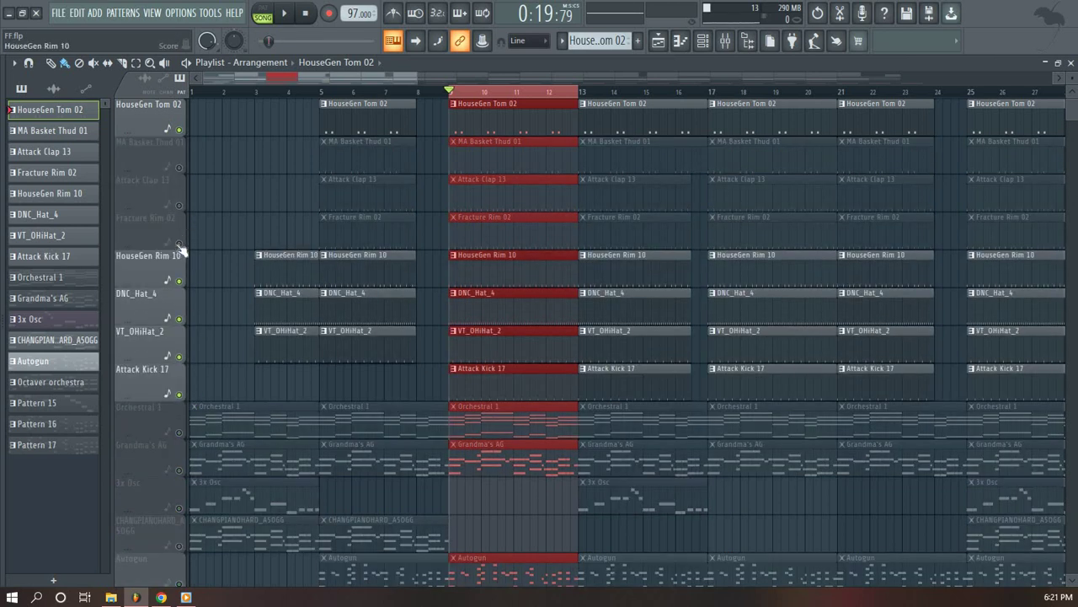
pyautogui.click(179, 242)
pyautogui.click(179, 204)
pyautogui.click(179, 166)
# Play the selected drum section, briefly unmuting Track 16 with Pattern 16 to hear it together with the drums
pyautogui.press('space')
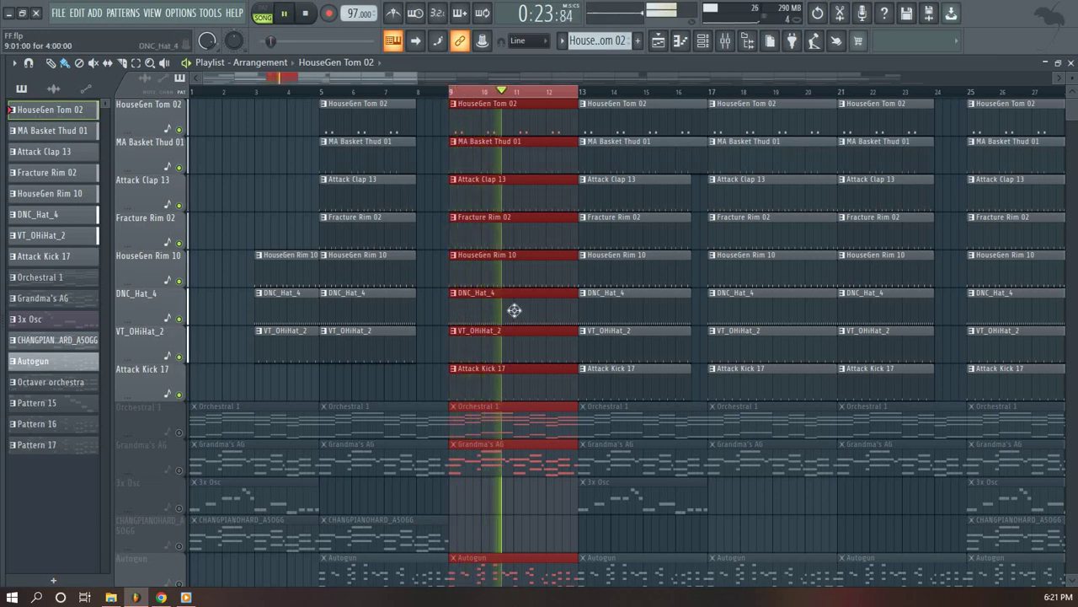
pyautogui.scroll(-3, 514, 310)
pyautogui.scroll(-2, 514, 310)
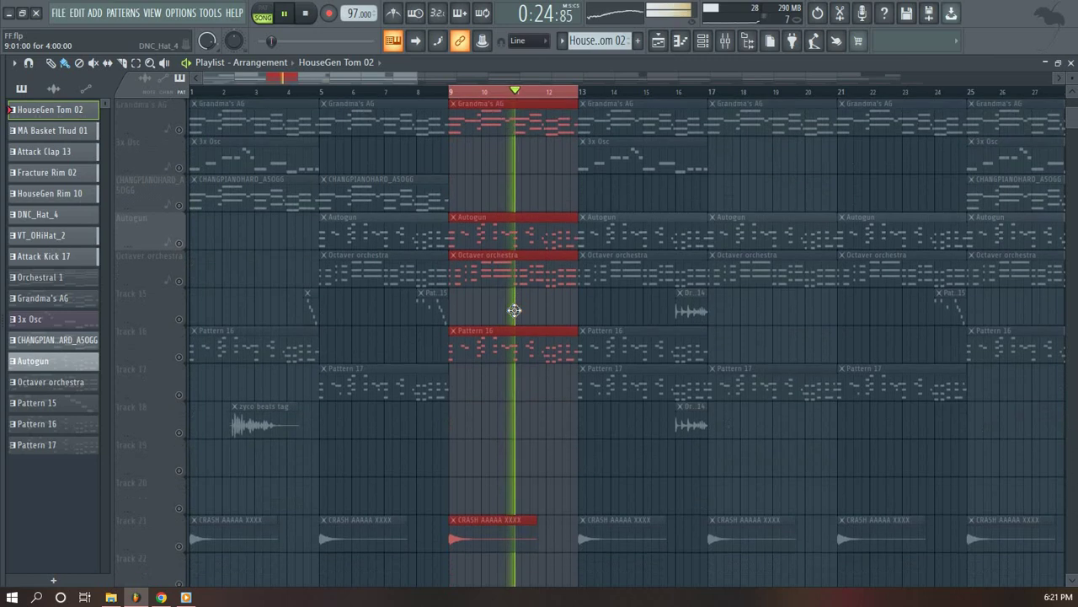
pyautogui.click(180, 358)
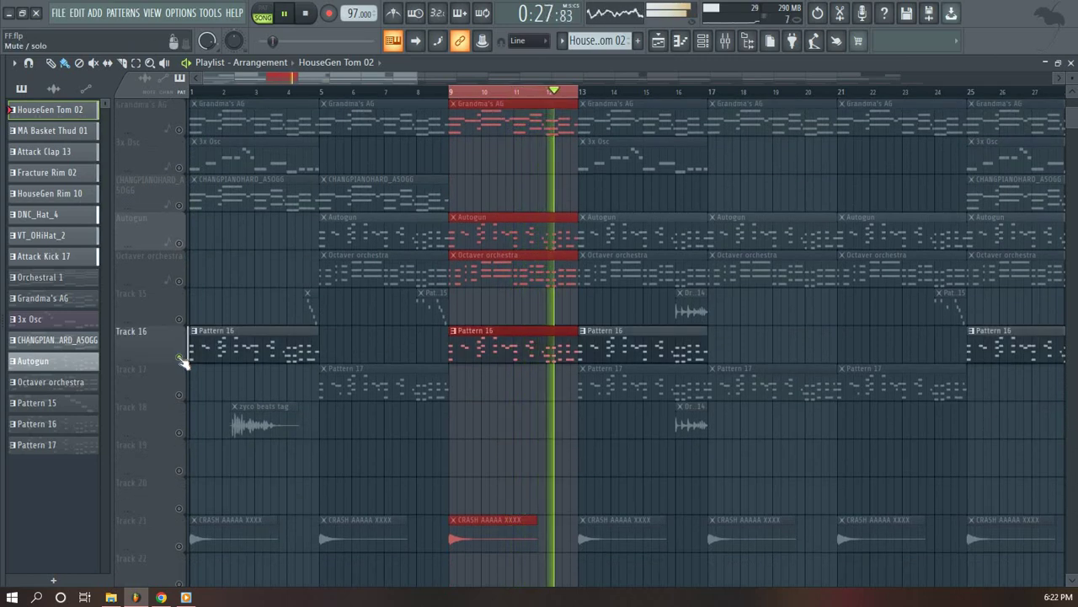
pyautogui.click(180, 357)
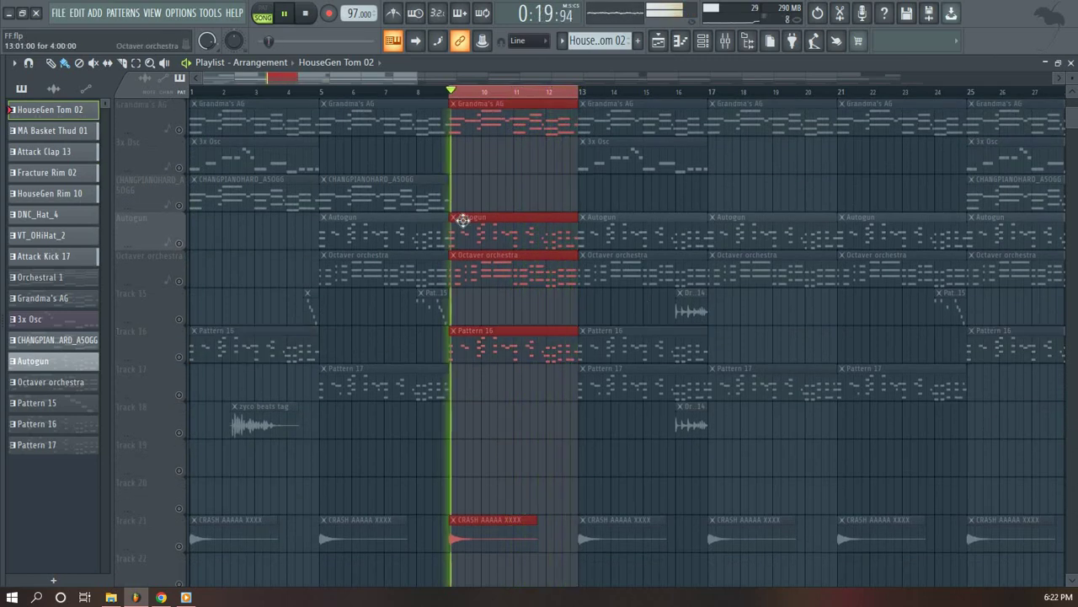
pyautogui.scroll(3, 465, 222)
pyautogui.scroll(3, 463, 220)
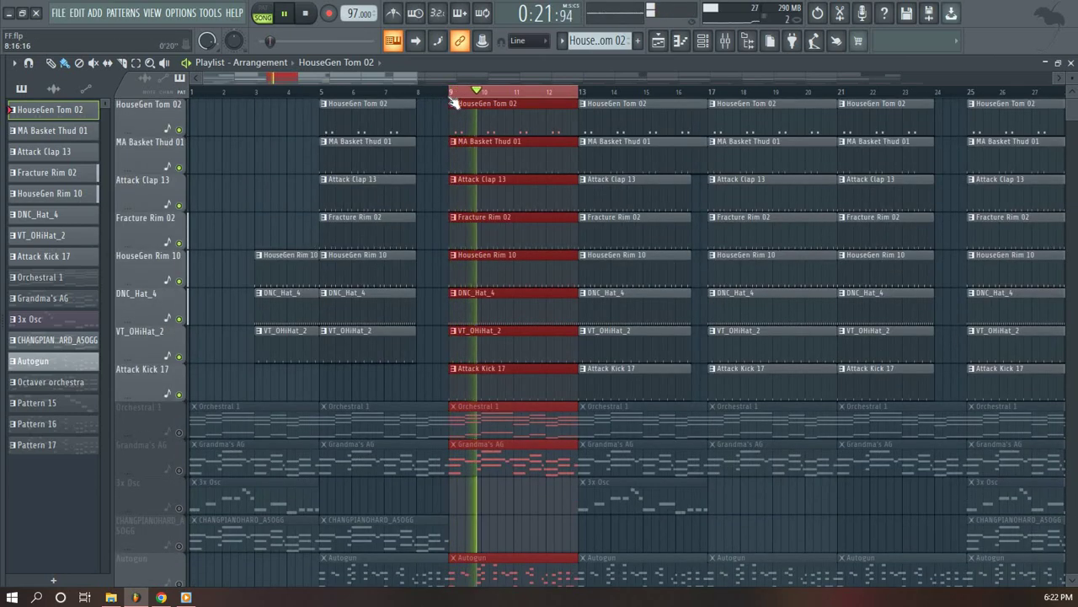
# Stop playback, clear the playlist time selection and switch playback to pattern mode
pyautogui.press('space')
pyautogui.click(448, 92)
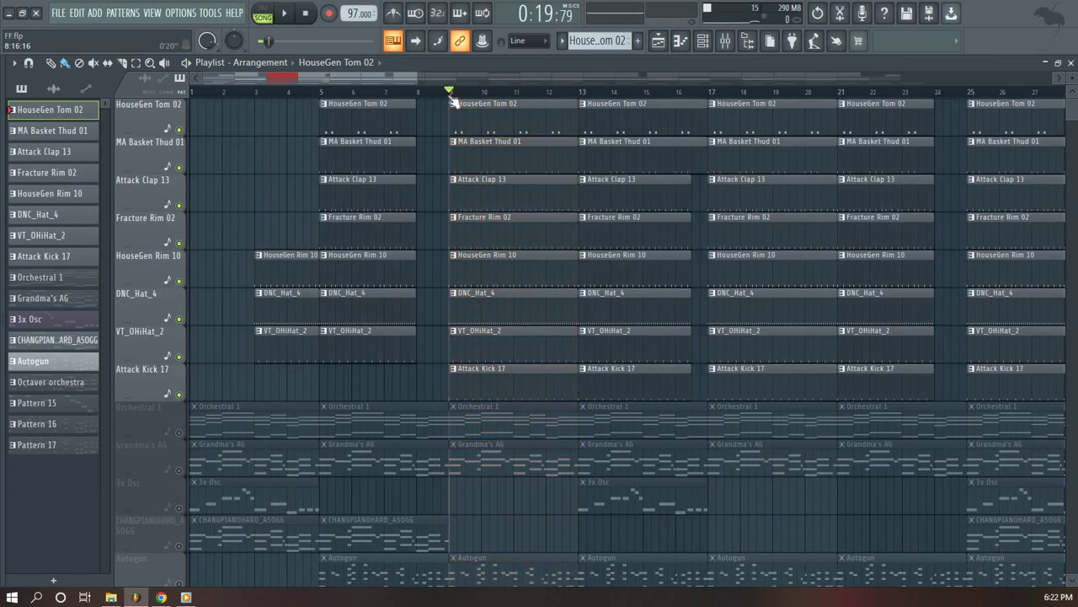
pyautogui.click(262, 13)
# Play the patterns from HouseGen Tom 02 through HouseGen Rim 10 one after another in the channel rack
pyautogui.press('space')
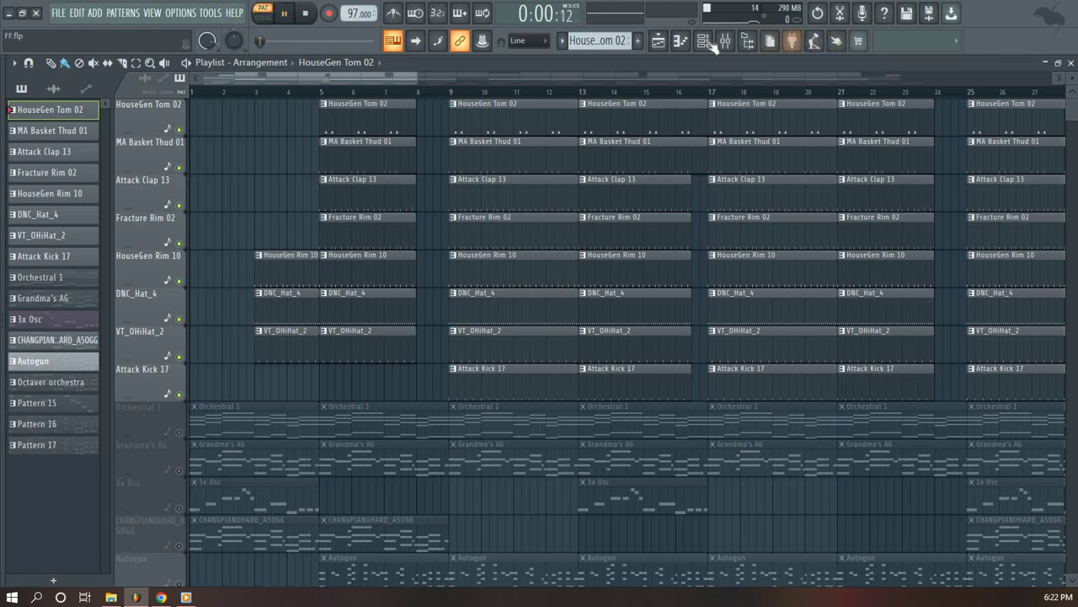
pyautogui.press('F6')
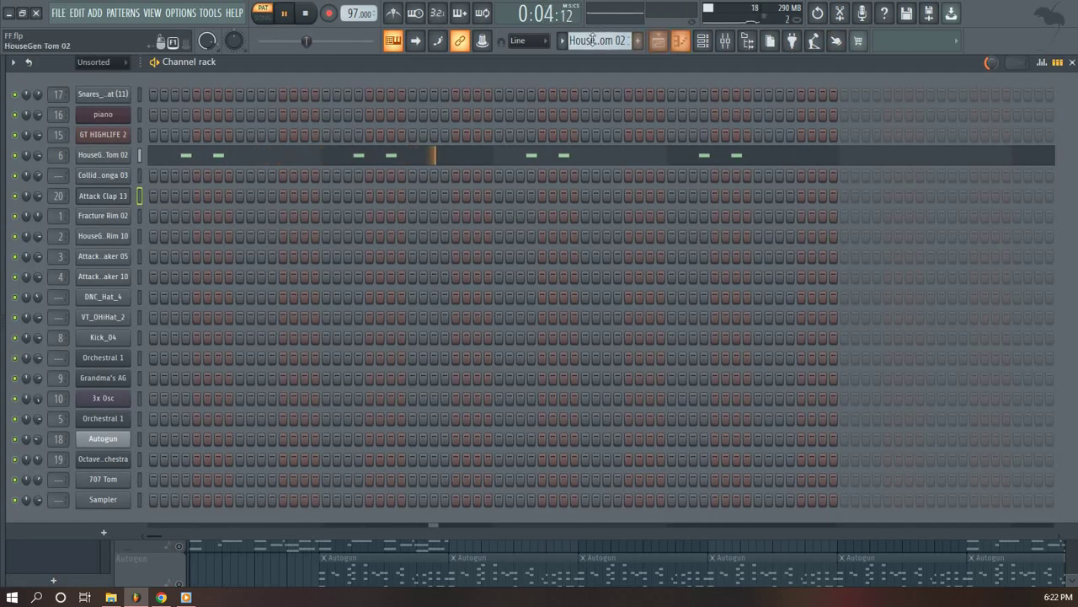
pyautogui.scroll(-1, 593, 39)
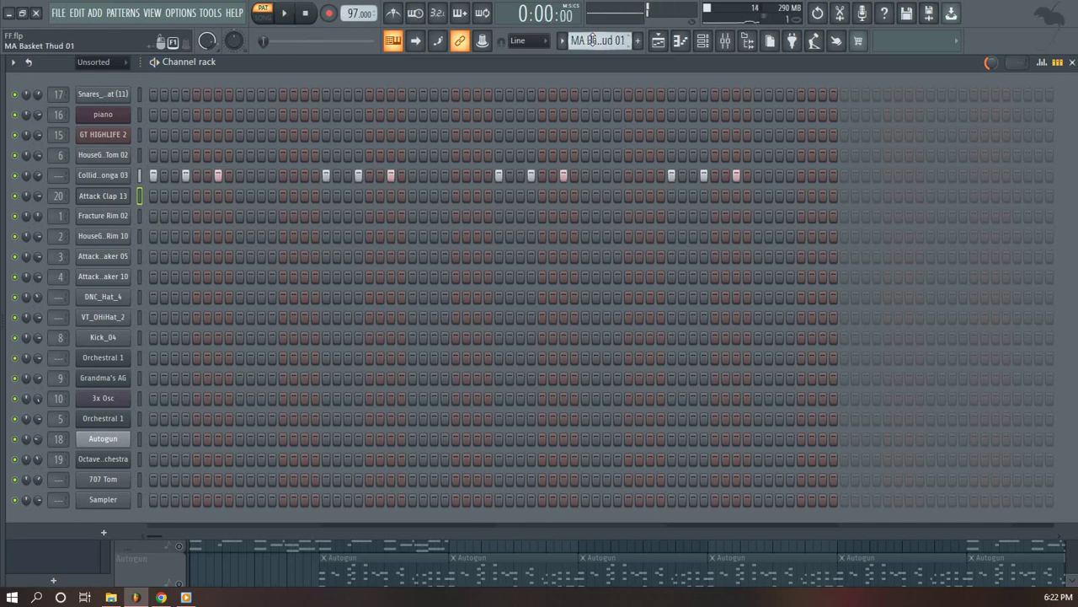
pyautogui.press('space')
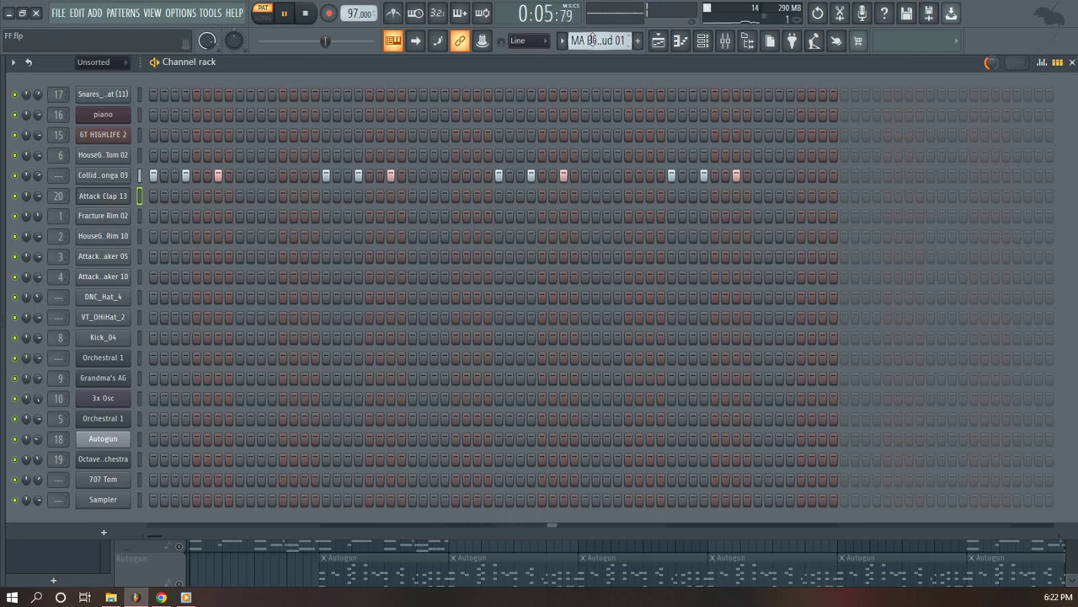
pyautogui.scroll(-1, 592, 39)
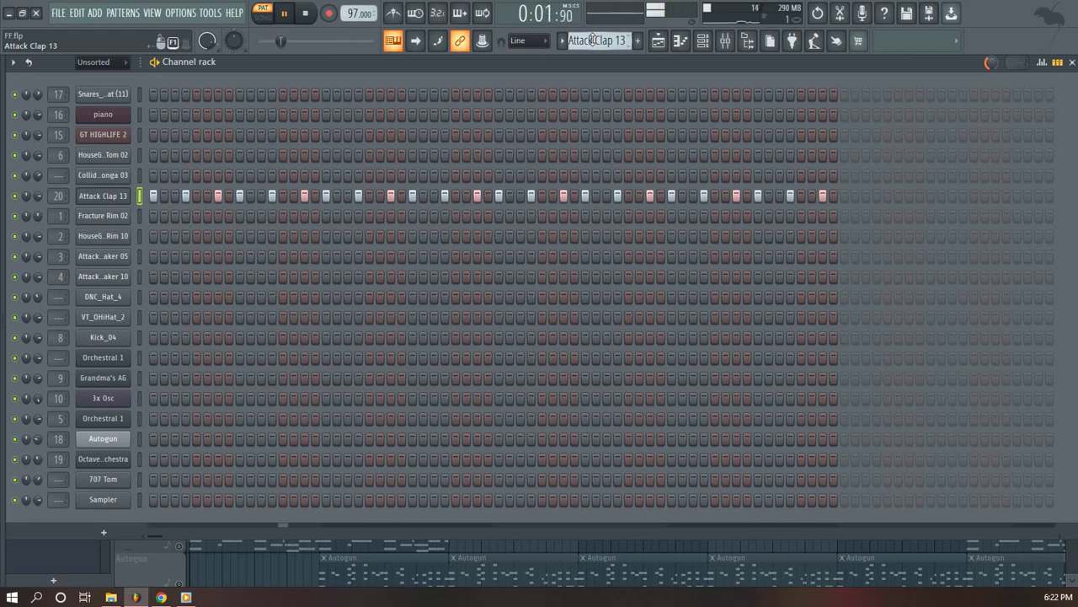
pyautogui.scroll(-1, 593, 40)
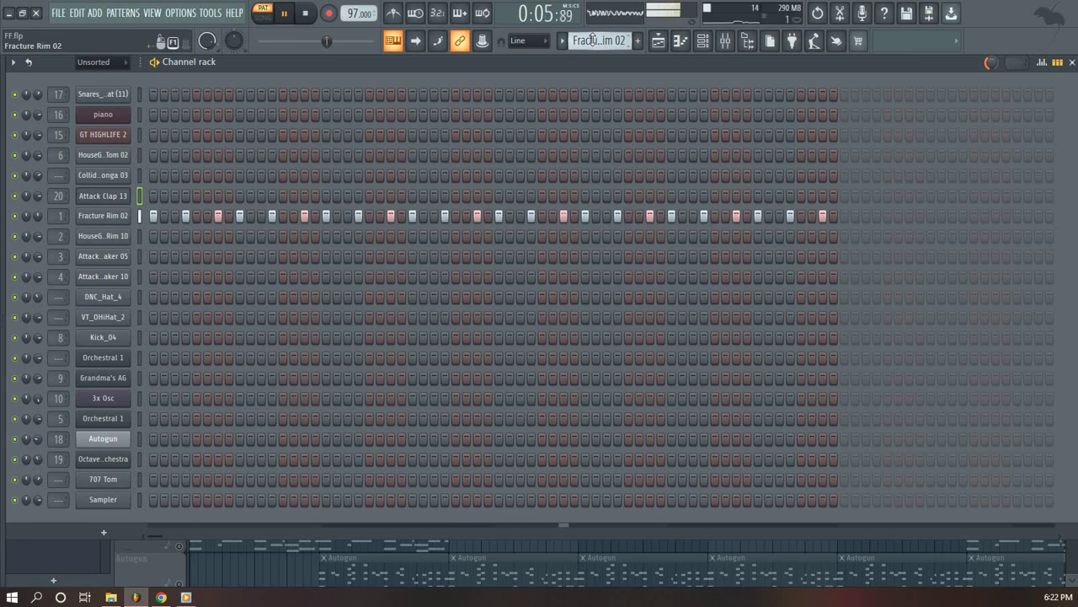
pyautogui.scroll(-1, 592, 39)
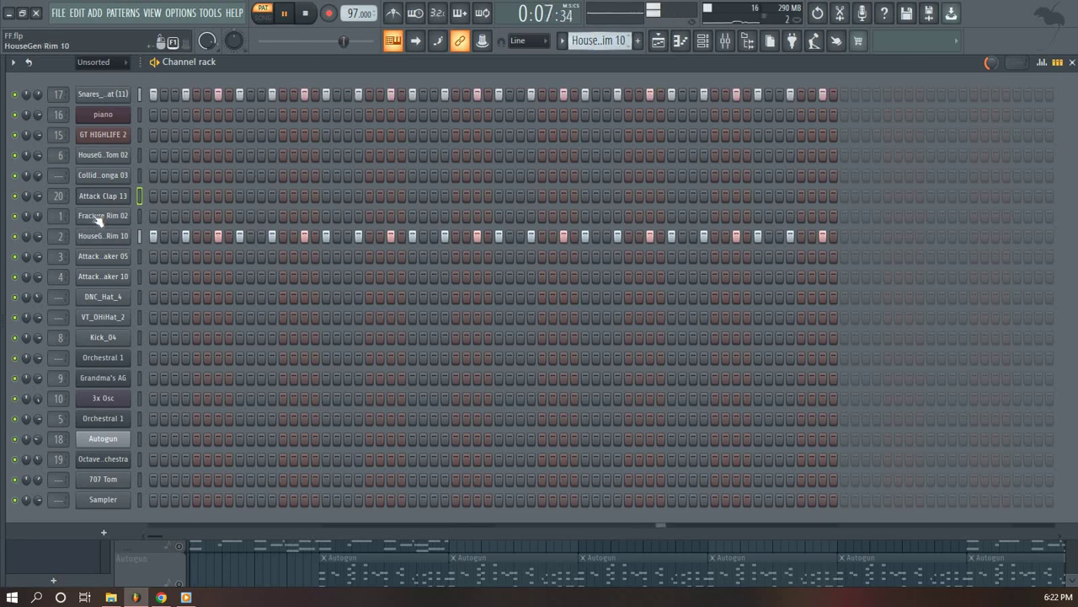
# Inspect the Snares_StayOnBeat (11) sampler settings, replay the HouseGen Rim 10 pattern and return to the playlist
pyautogui.click(103, 94)
pyautogui.press('space')
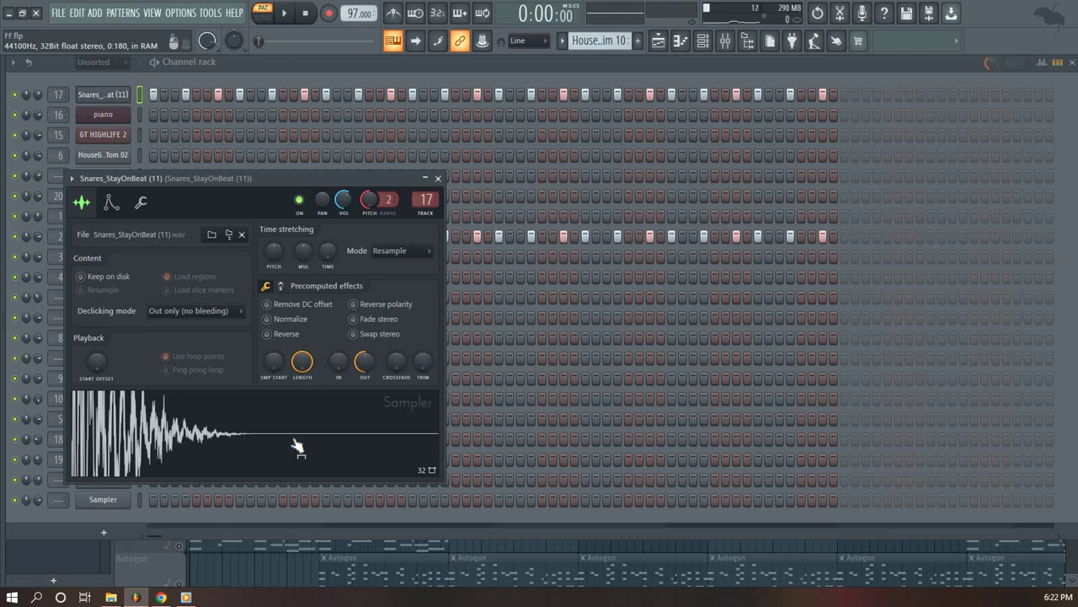
pyautogui.press('space')
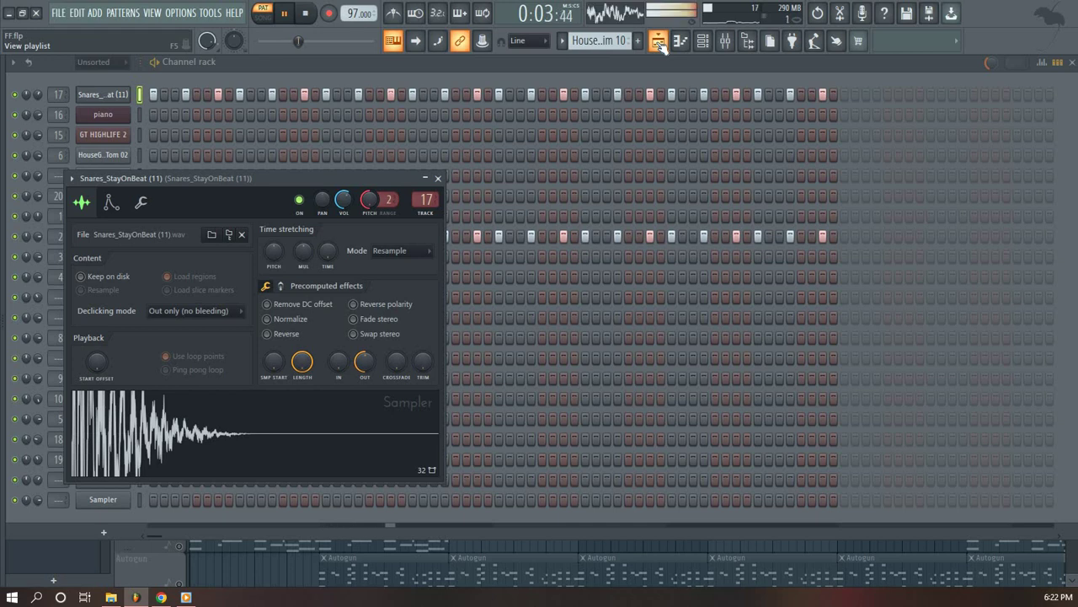
pyautogui.click(657, 41)
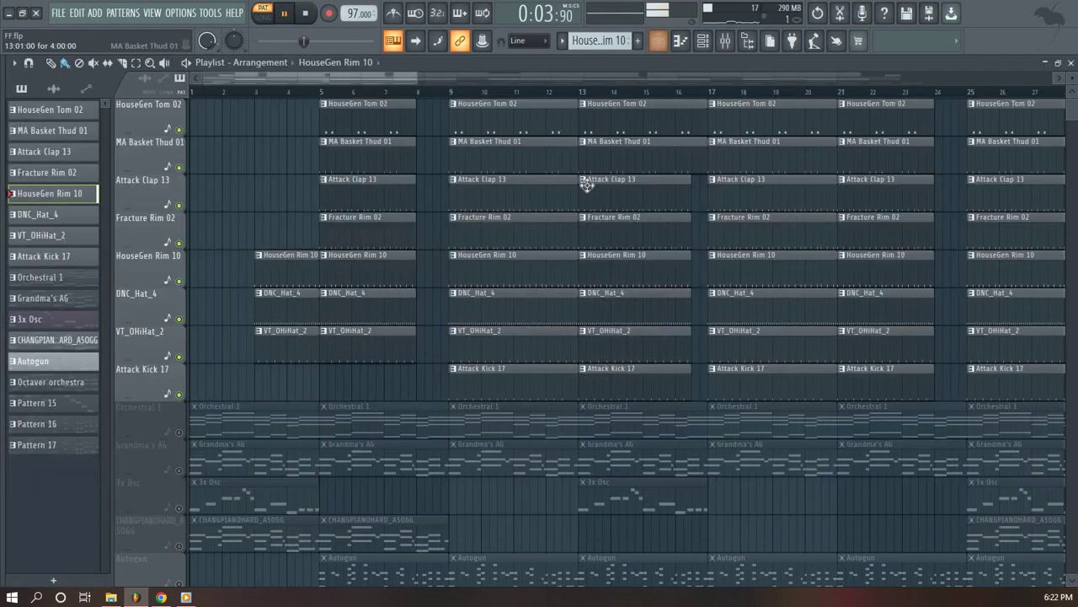
# Play the DNC_Hat_4 pattern in the channel rack and view the DNC_Hat_4 channel's sampler settings
pyautogui.click(702, 40)
pyautogui.press('space')
pyautogui.scroll(-1, 601, 40)
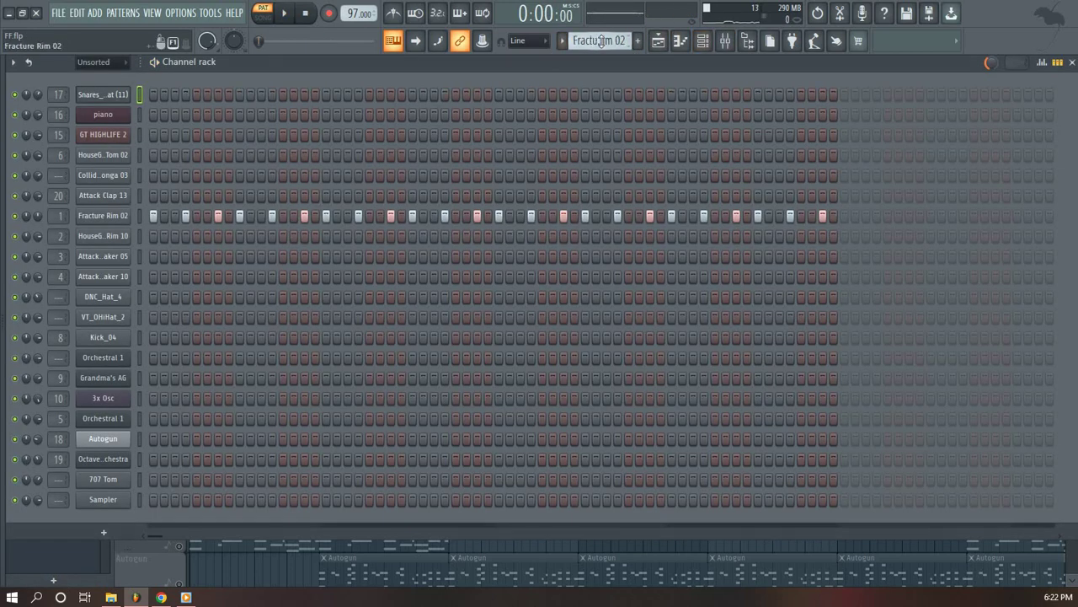
pyautogui.scroll(2, 600, 41)
pyautogui.press('space')
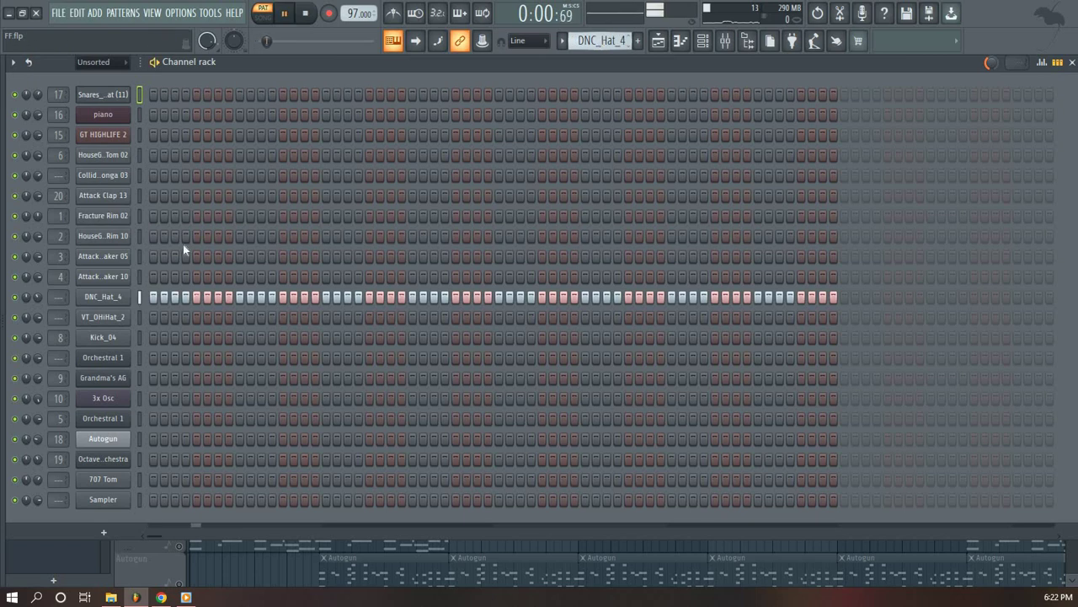
pyautogui.click(102, 296)
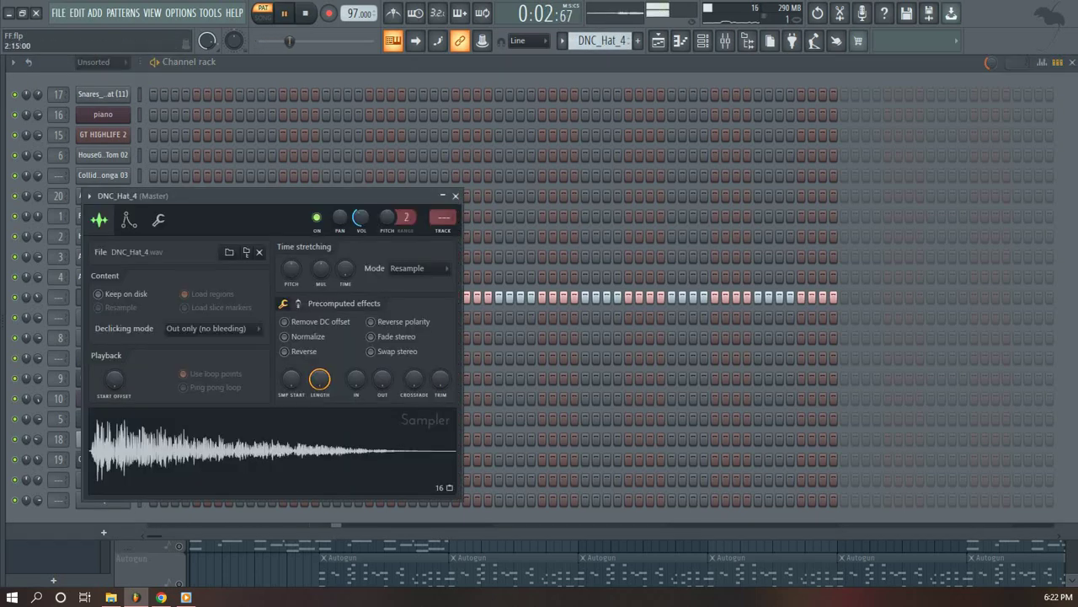
pyautogui.press('Escape')
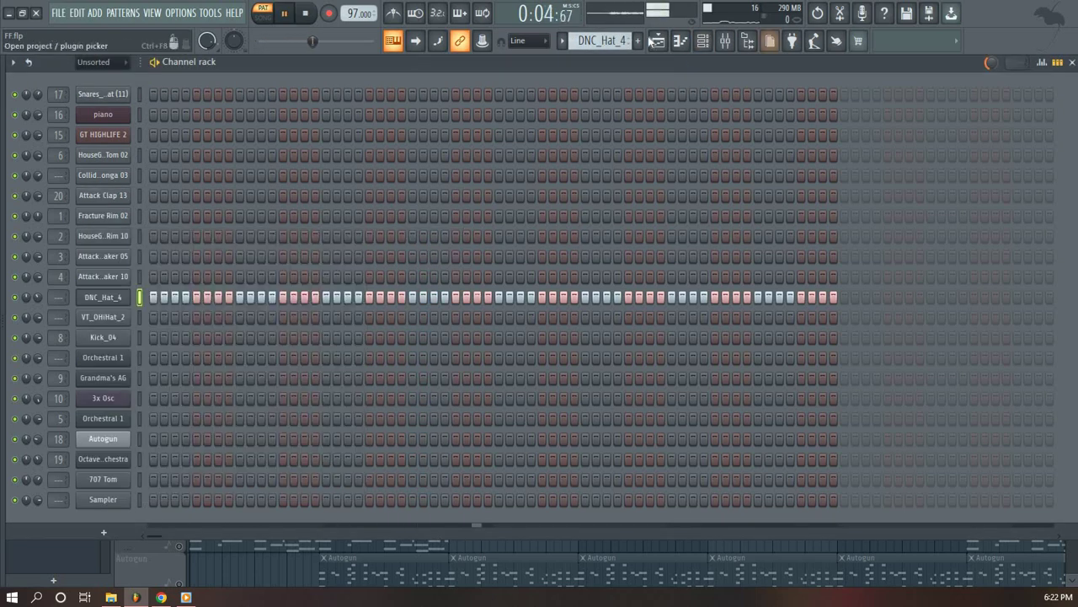
# Play the VT_OHiHat_2 pattern, view the VT_OHiHat_2 channel's sampler settings, and stop playback
pyautogui.scroll(-1, 598, 41)
pyautogui.scroll(1, 596, 40)
pyautogui.scroll(-1, 597, 40)
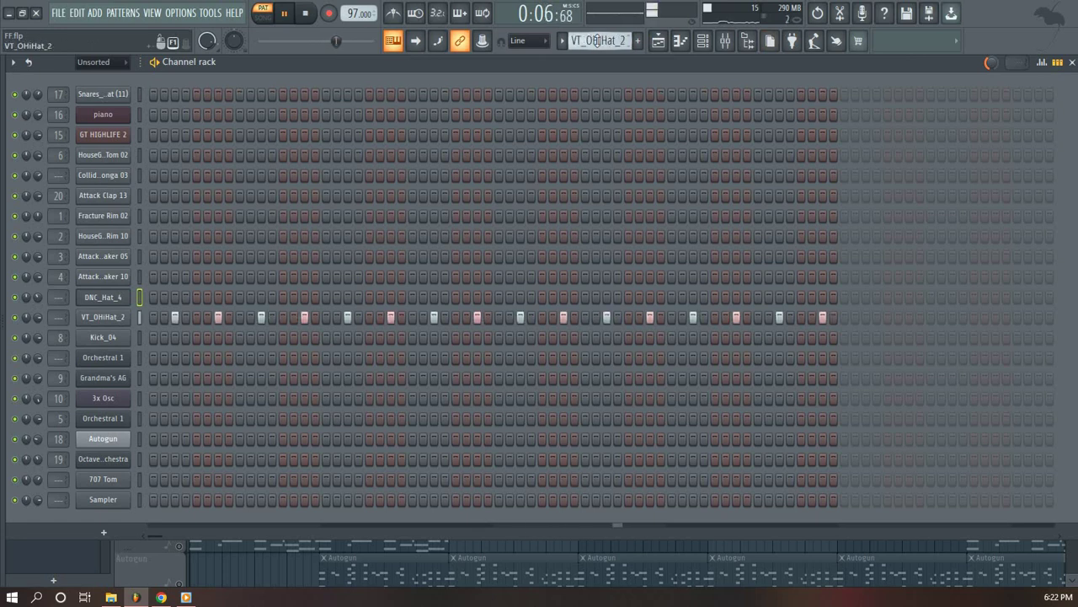
pyautogui.click(108, 316)
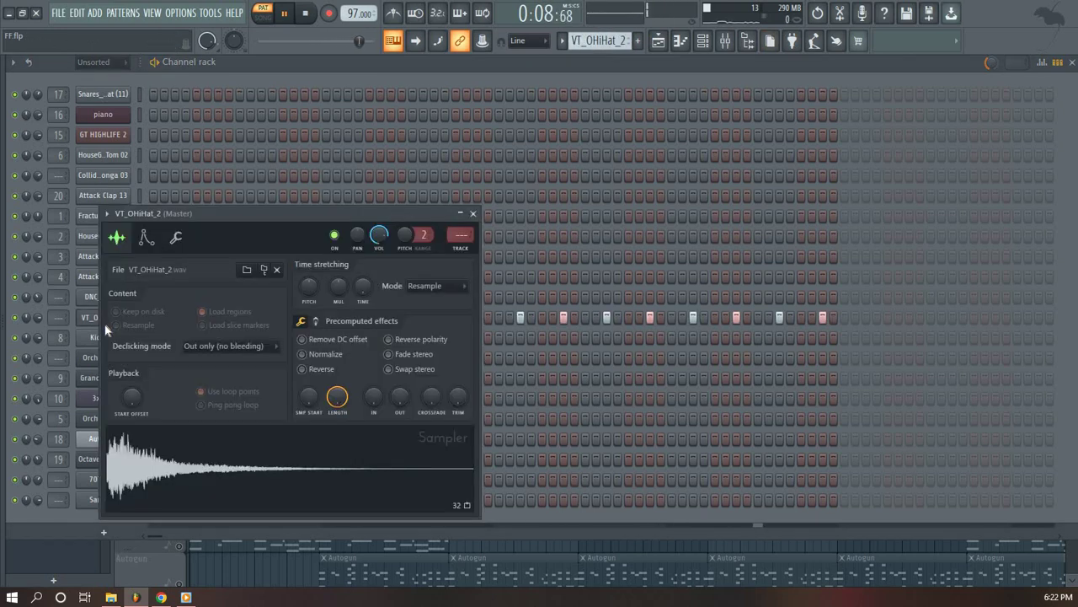
pyautogui.click(472, 214)
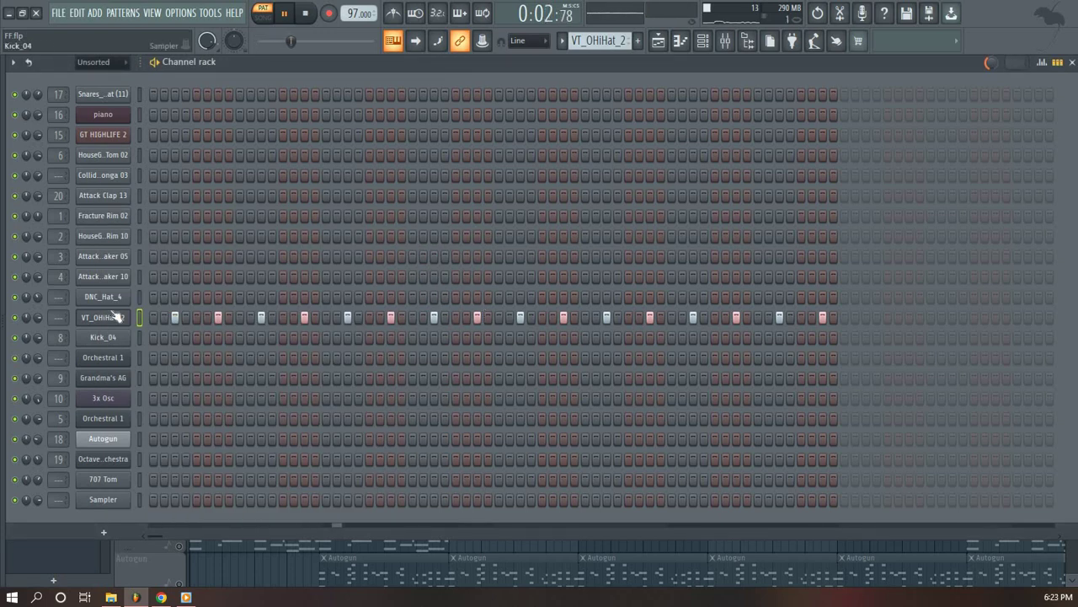
pyautogui.press('space')
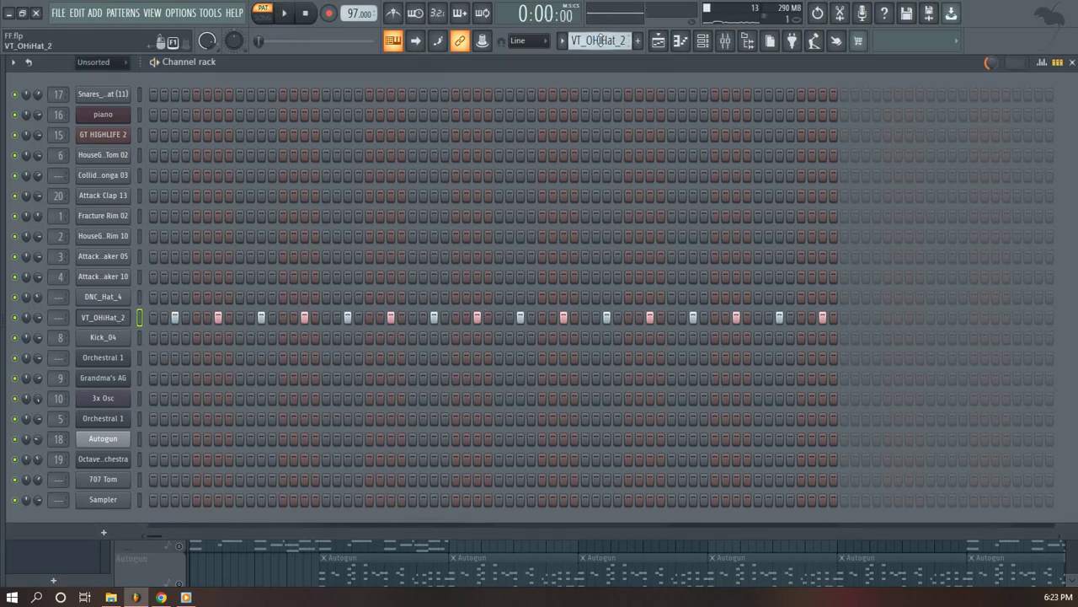
# Play the Attack Kick 17 pattern in the channel rack and view the Kick_04 channel's sampler settings
pyautogui.scroll(-1, 601, 40)
pyautogui.scroll(1, 600, 39)
pyautogui.scroll(1, 601, 40)
pyautogui.press('space')
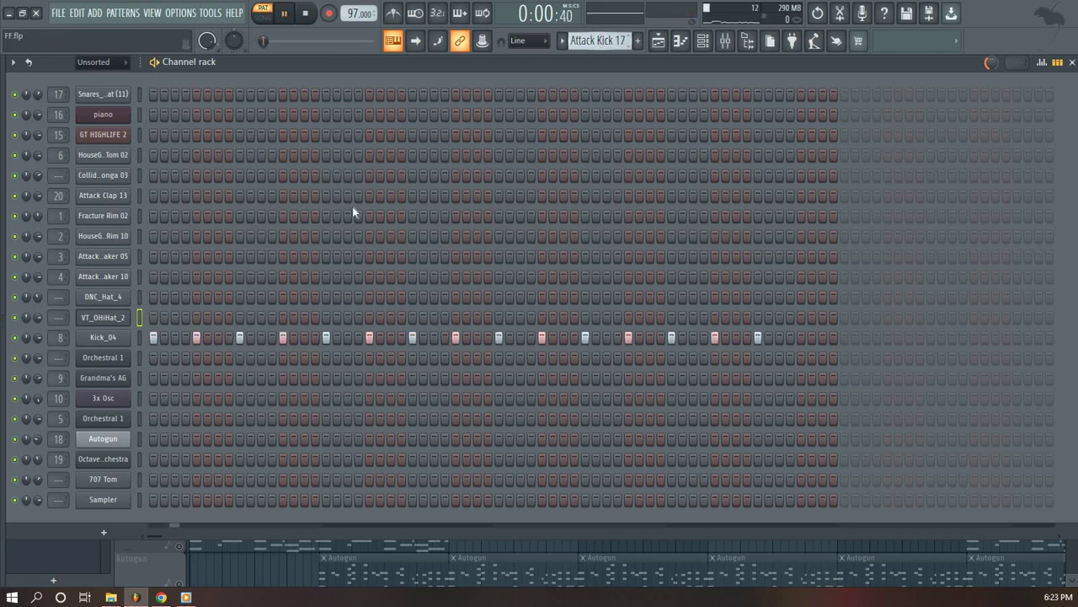
pyautogui.click(109, 338)
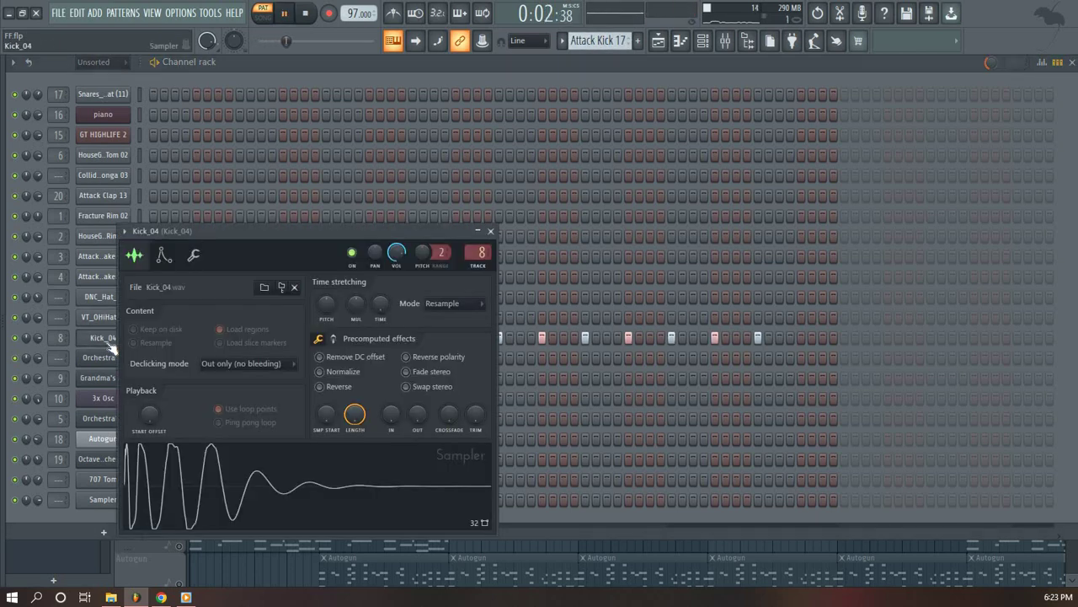
pyautogui.click(109, 338)
# Check the Kick_04 mixer track's effects and add a Kick_04 hit on step 15 of bar 4
pyautogui.click(725, 41)
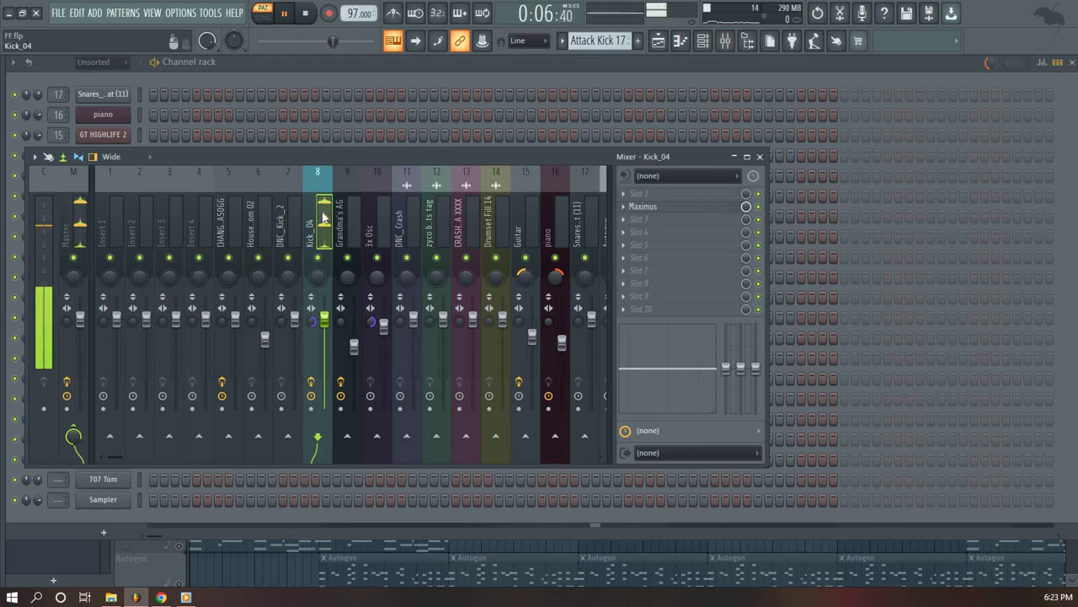
pyautogui.press('F9')
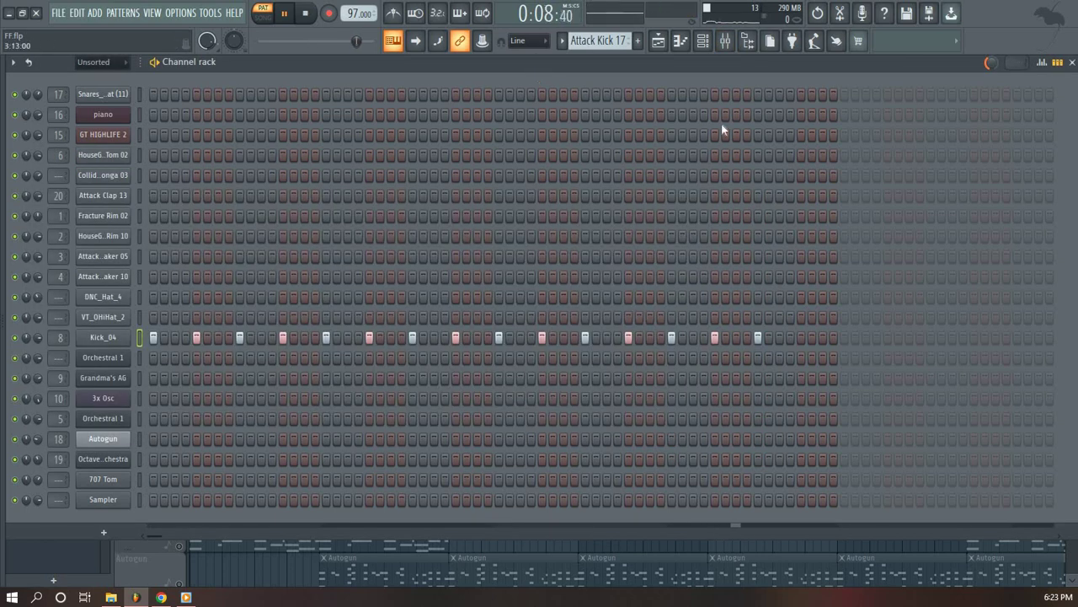
pyautogui.click(823, 337)
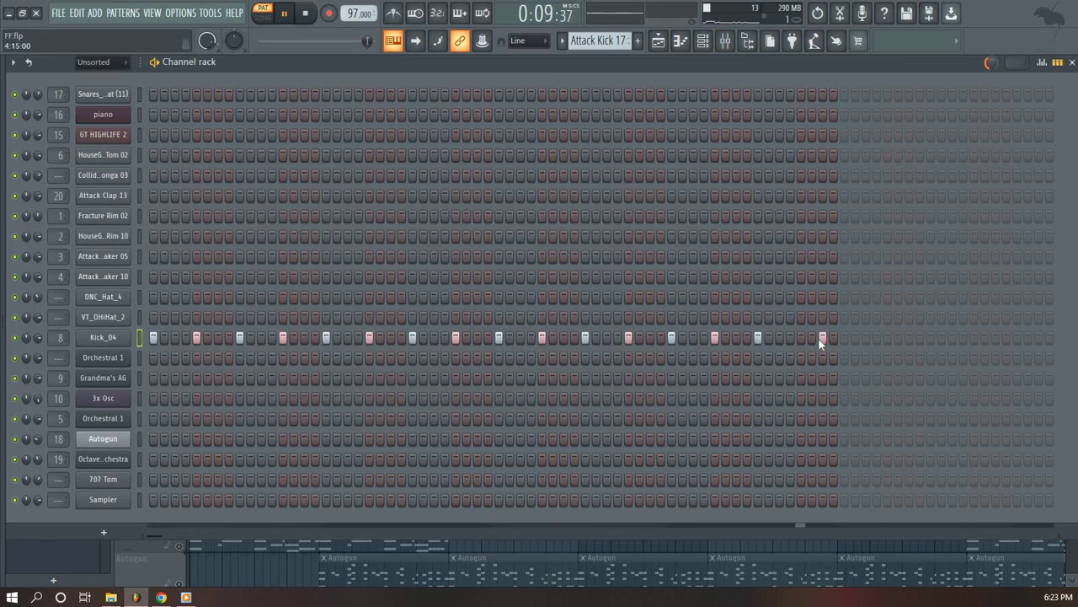
# Play the playlist arrangement from bar 9 in song mode, briefly unmute the Grandma's AG track, and stop
pyautogui.click(659, 42)
pyautogui.click(449, 93)
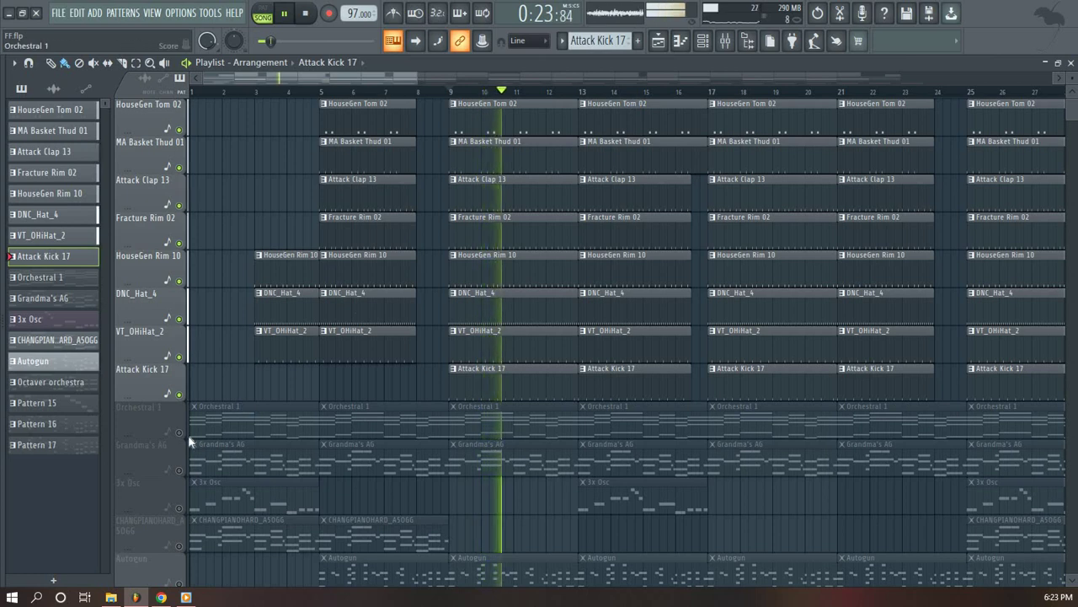
pyautogui.click(180, 470)
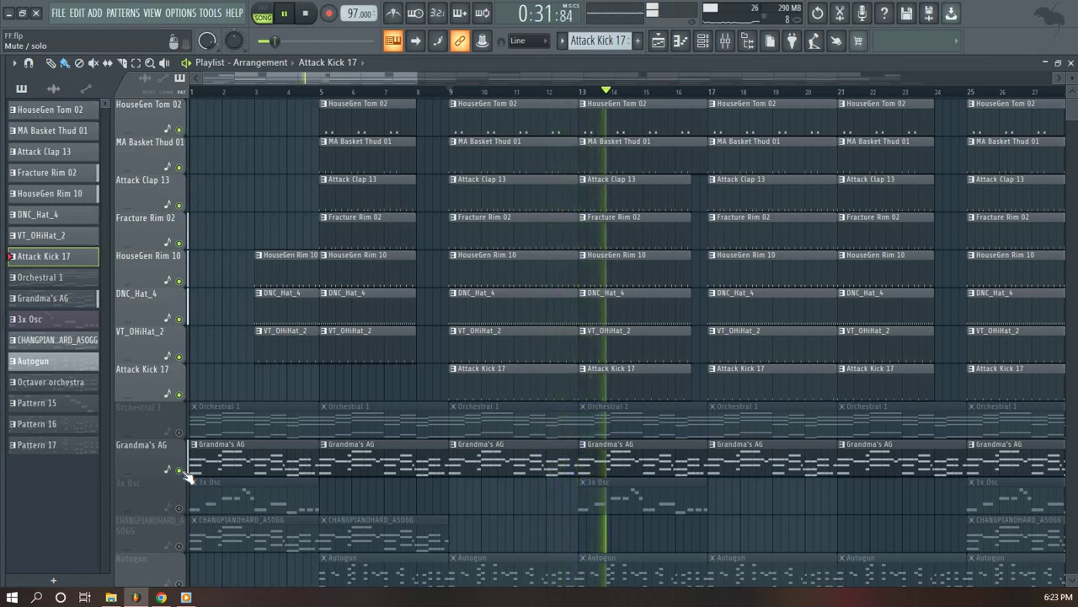
pyautogui.click(179, 470)
pyautogui.press('space')
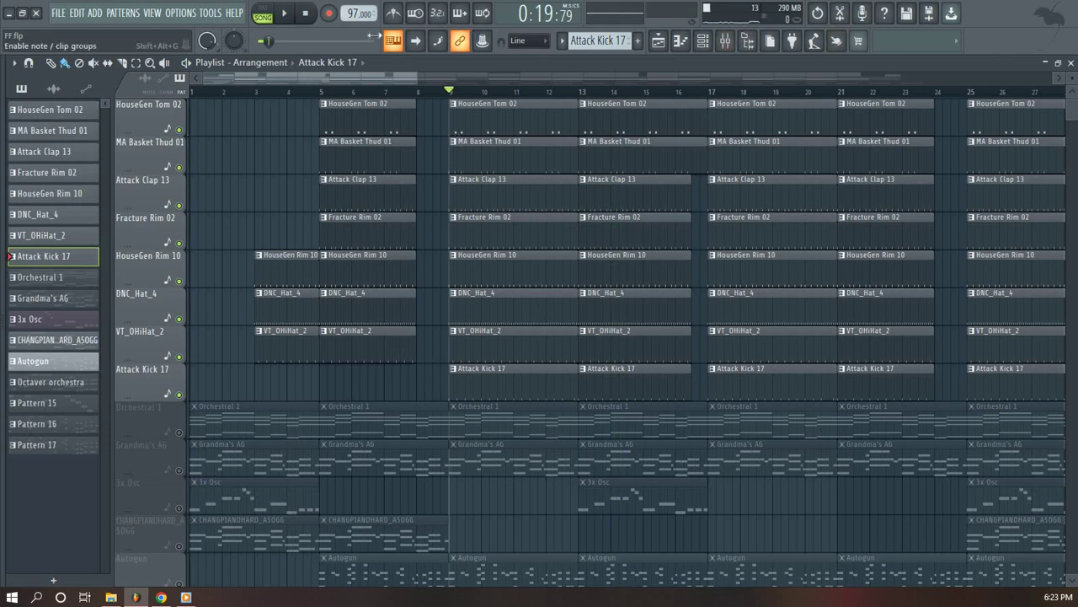
# Pick the Orchestral 1 pattern, switch to pattern mode, and play it with its Sytrus instrument window moved clear of the channel list
pyautogui.click(57, 14)
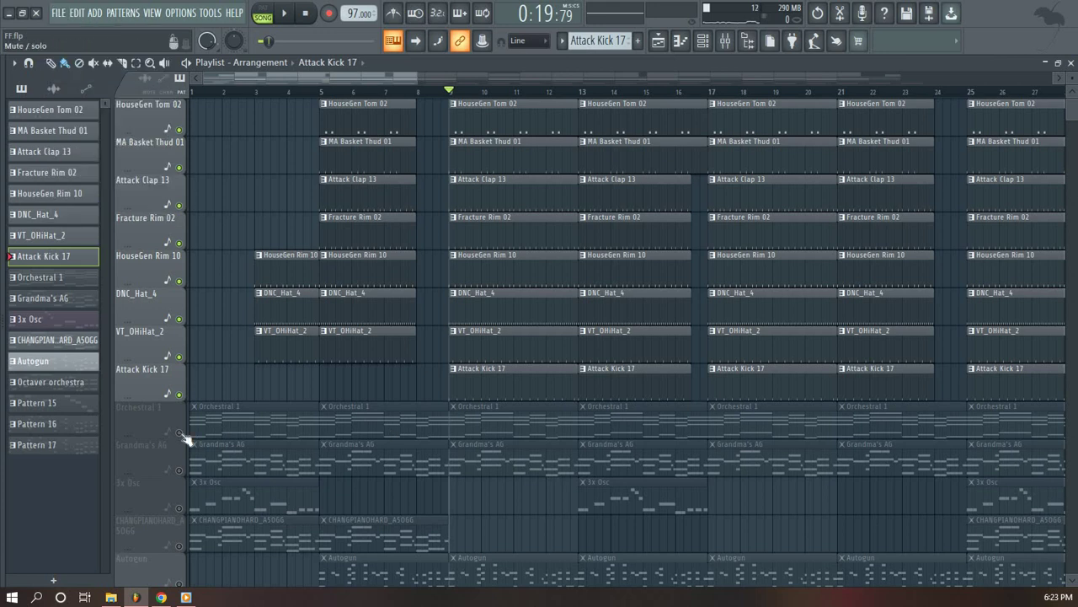
pyautogui.click(277, 423)
pyautogui.press('l')
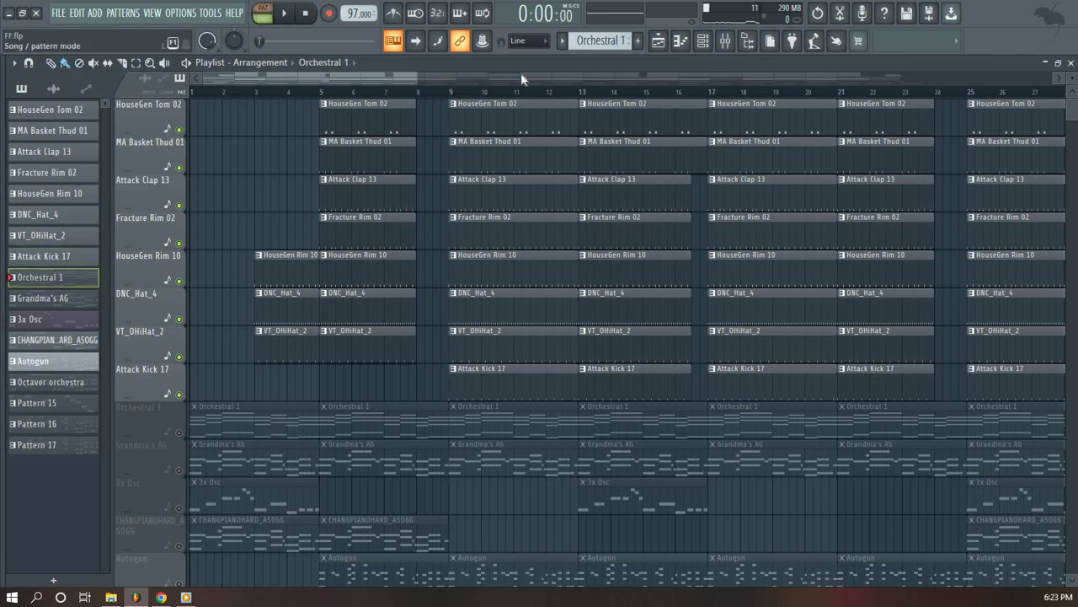
pyautogui.click(707, 41)
pyautogui.click(108, 357)
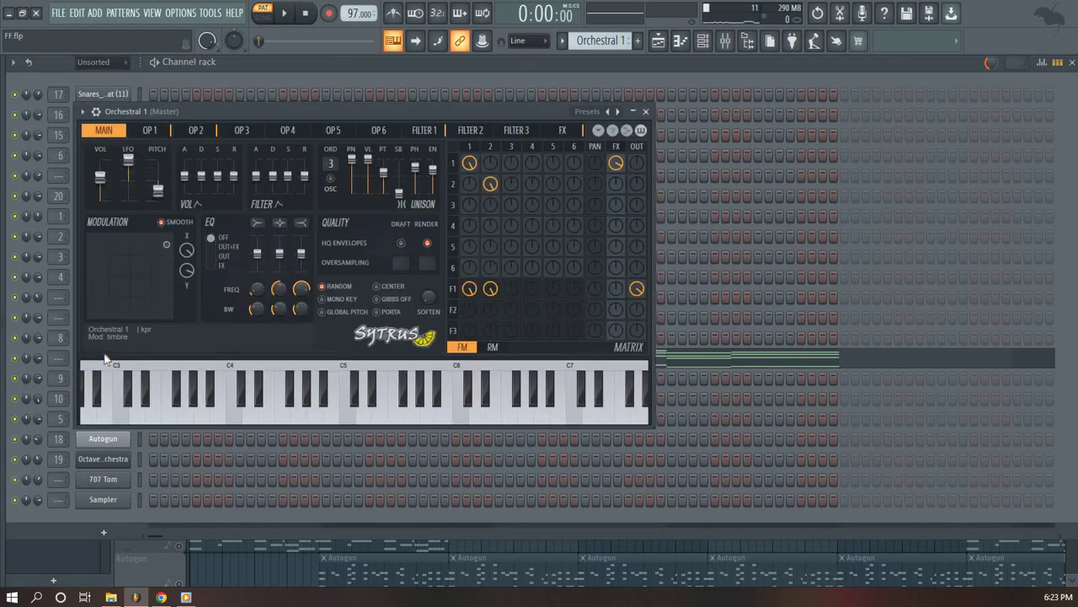
pyautogui.moveTo(271, 122); pyautogui.dragTo(479, 72)
pyautogui.press('space')
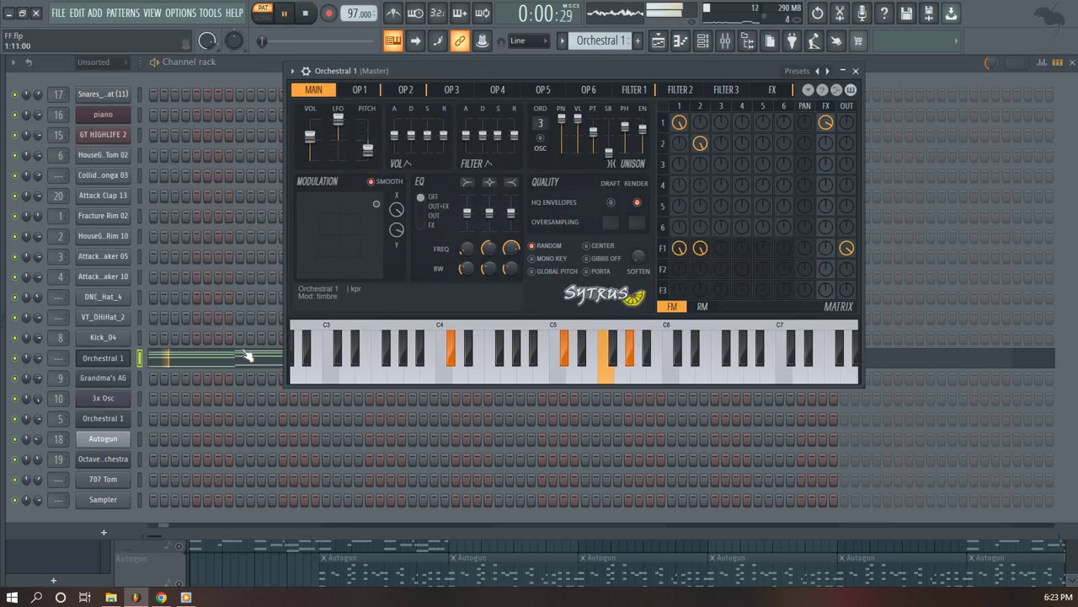
# Examine the Orchestral 1 chord notes in a maximized piano roll during playback, and return to the channel rack
pyautogui.click(251, 360)
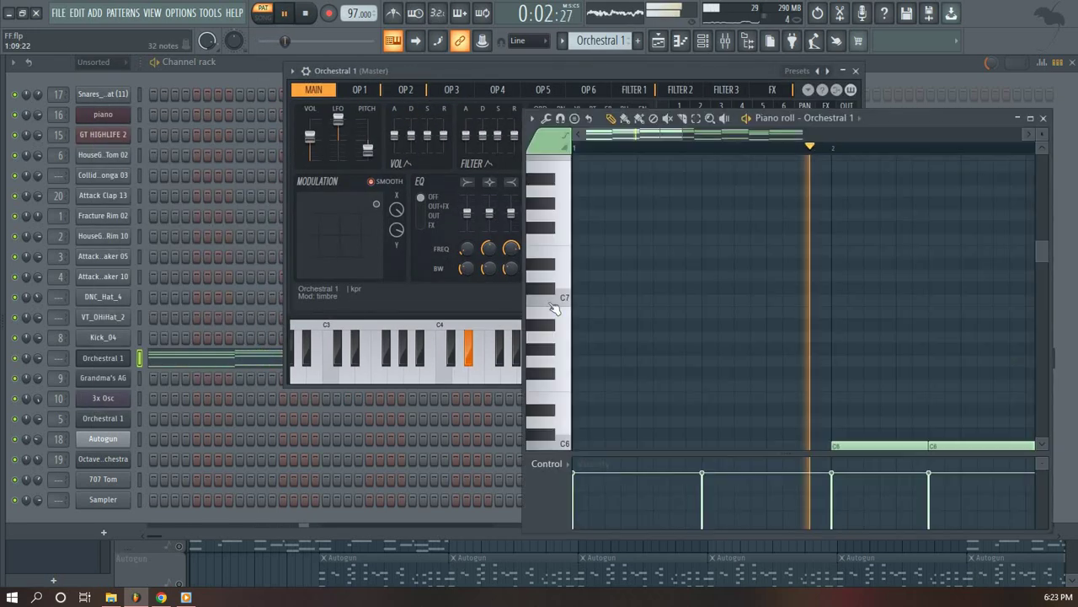
pyautogui.click(1031, 118)
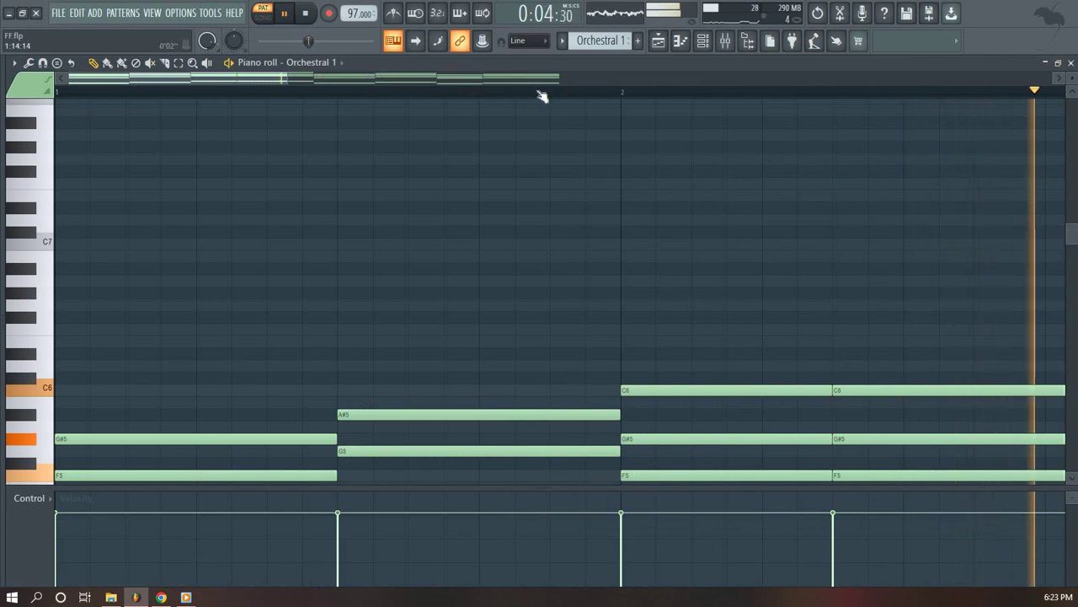
pyautogui.scroll(-4, 542, 96)
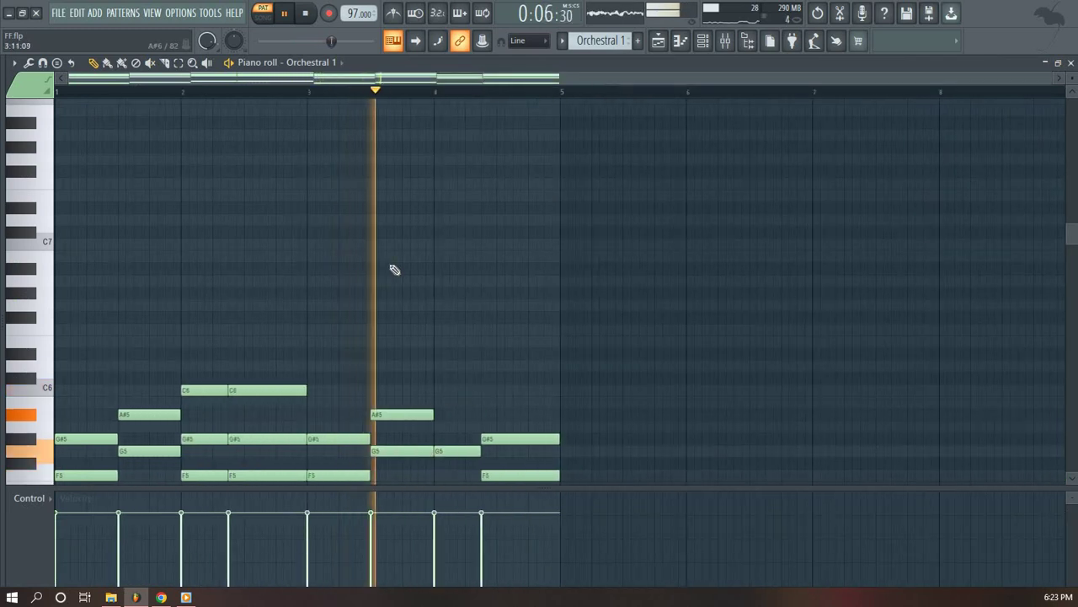
pyautogui.scroll(-4, 394, 269)
pyautogui.scroll(-2, 662, 289)
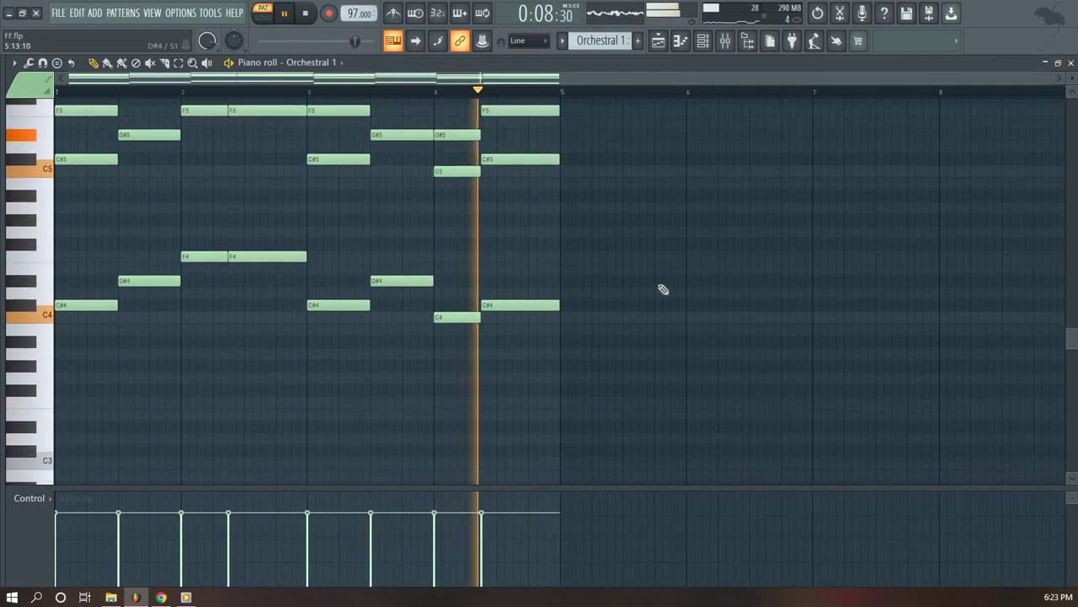
pyautogui.scroll(2, 662, 289)
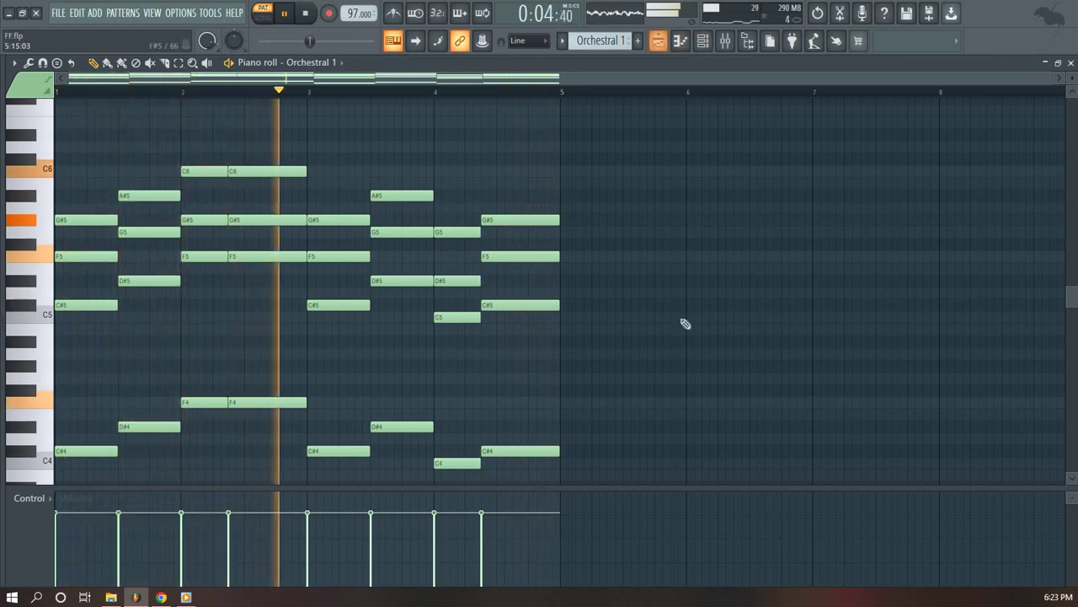
pyautogui.scroll(2, 682, 320)
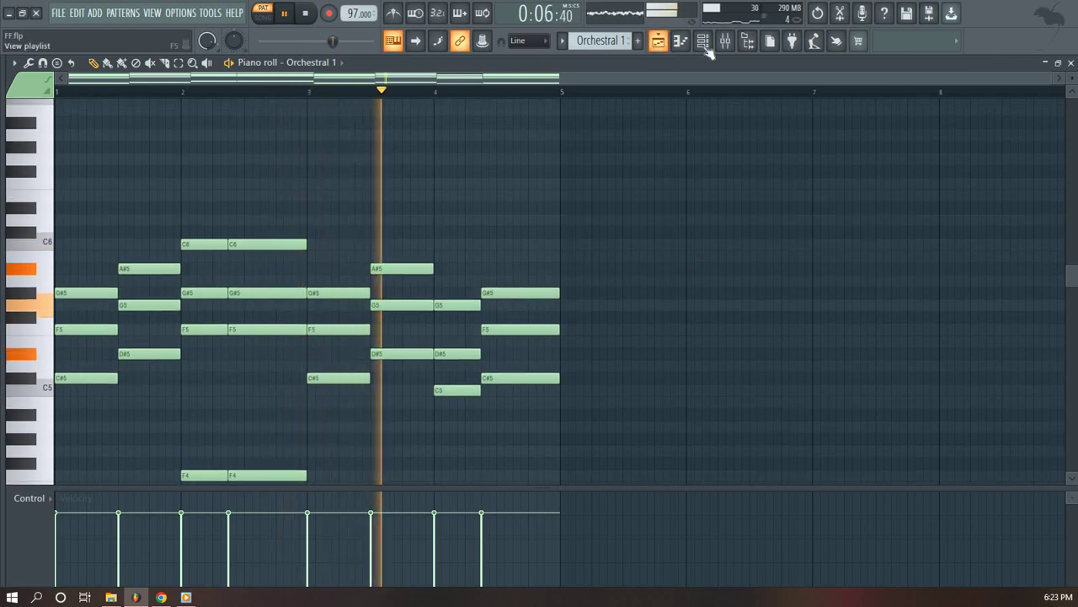
pyautogui.click(703, 40)
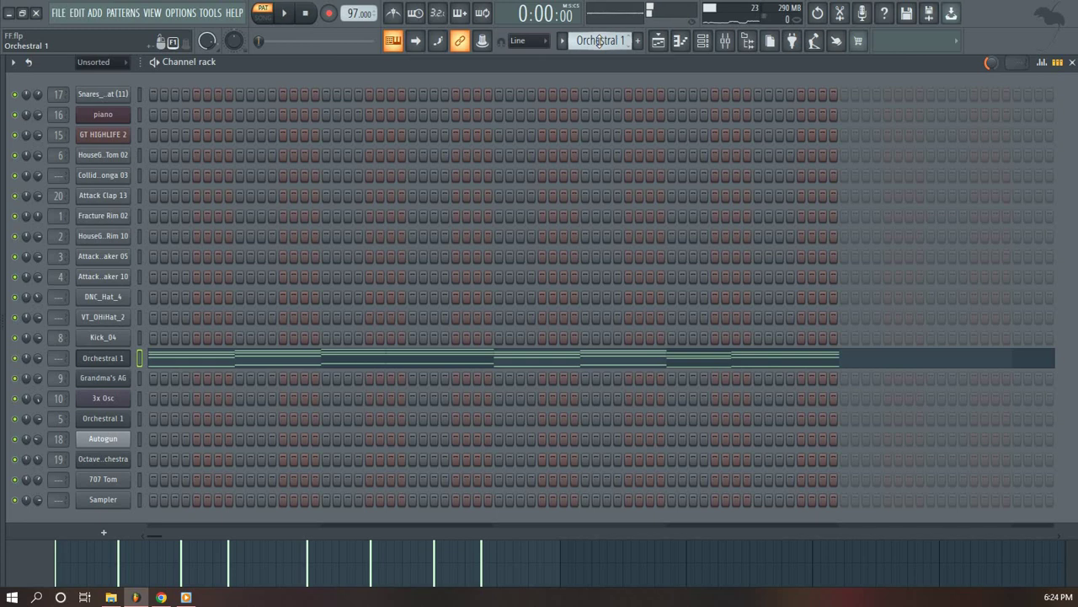
# Select the Grandma's AG pattern and play it in the channel rack
pyautogui.scroll(-1, 598, 42)
pyautogui.scroll(1, 598, 42)
pyautogui.scroll(-1, 599, 42)
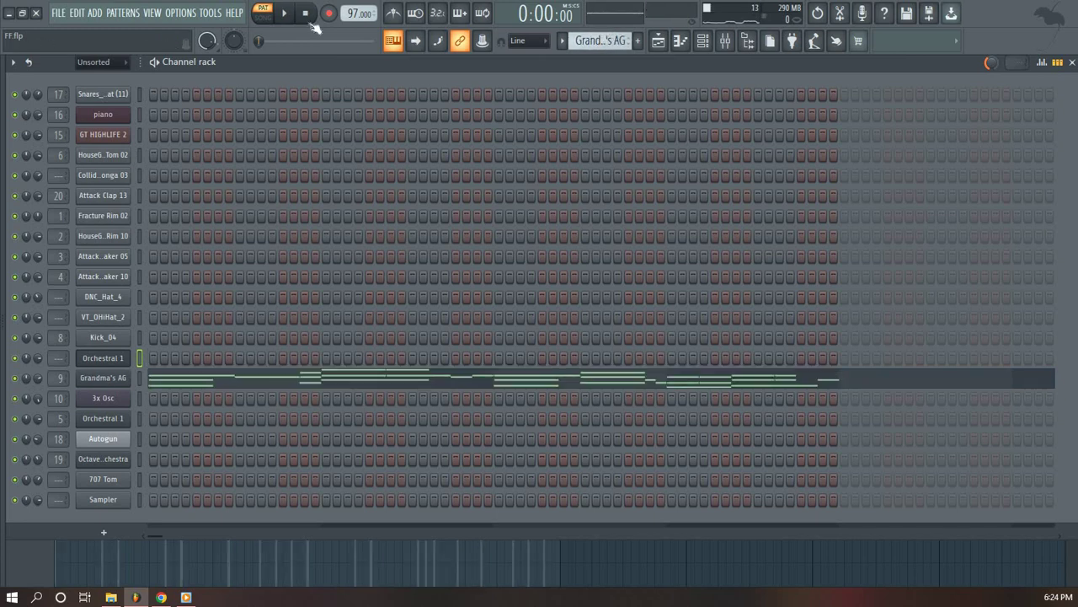
pyautogui.press('space')
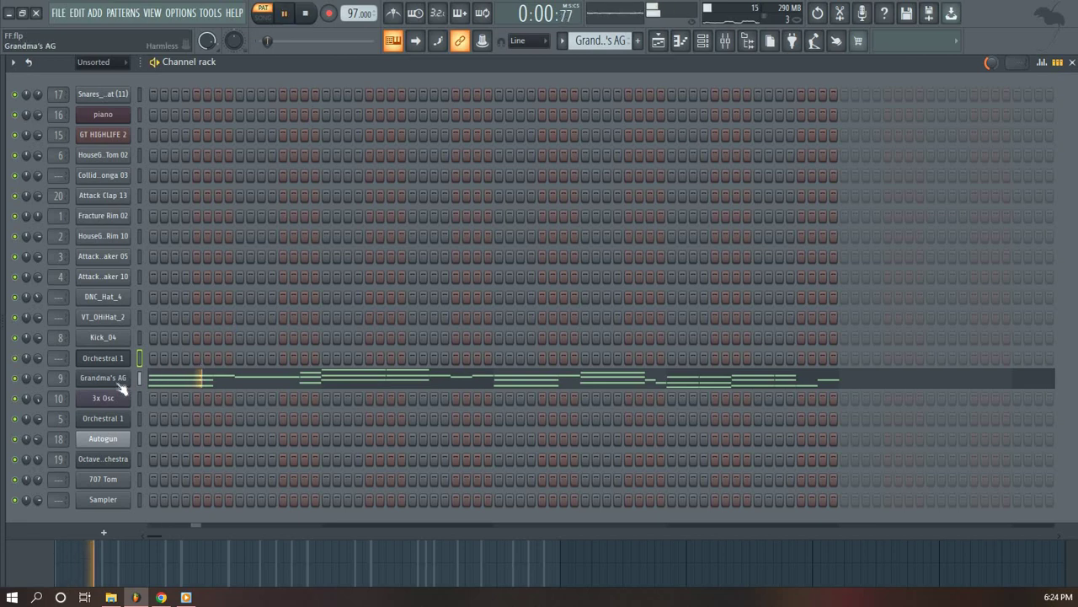
# Compare the Grandma's AG mixer track with its effect slots disabled and enabled, and close the mixer
pyautogui.click(724, 40)
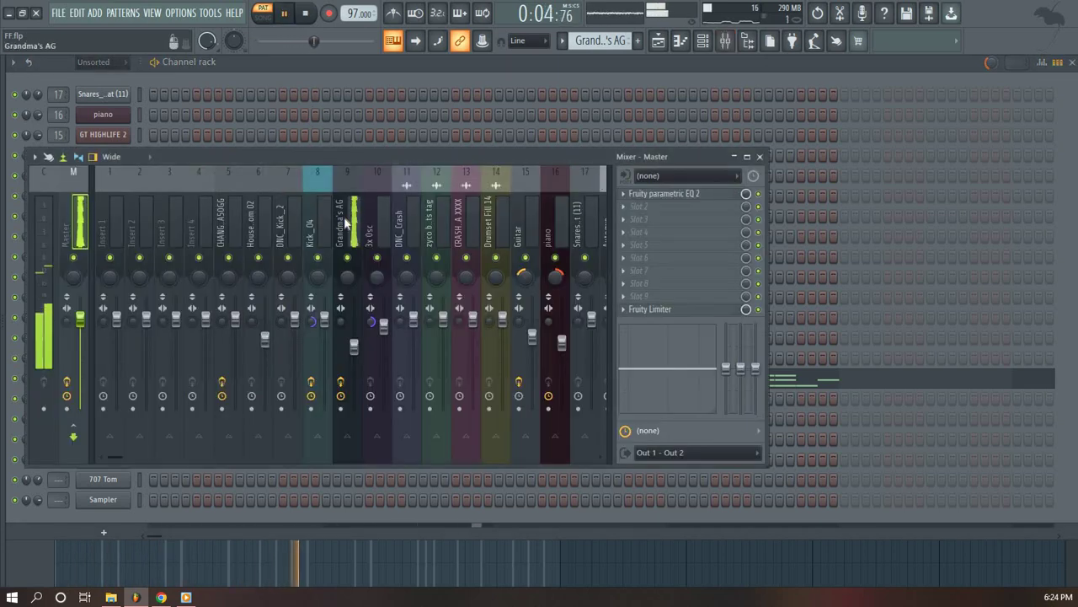
pyautogui.click(343, 370)
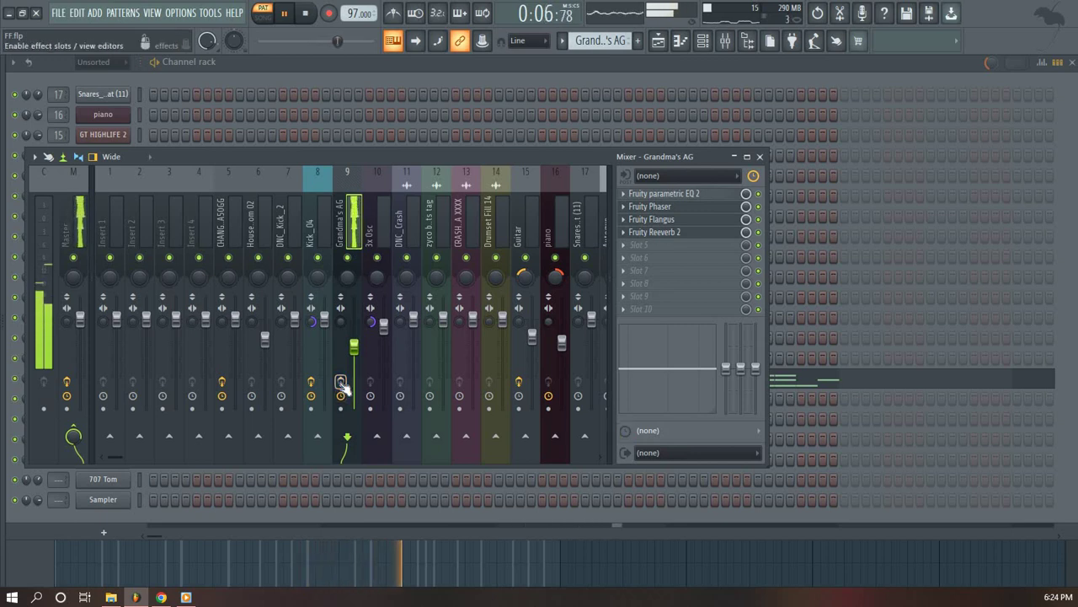
pyautogui.click(340, 382)
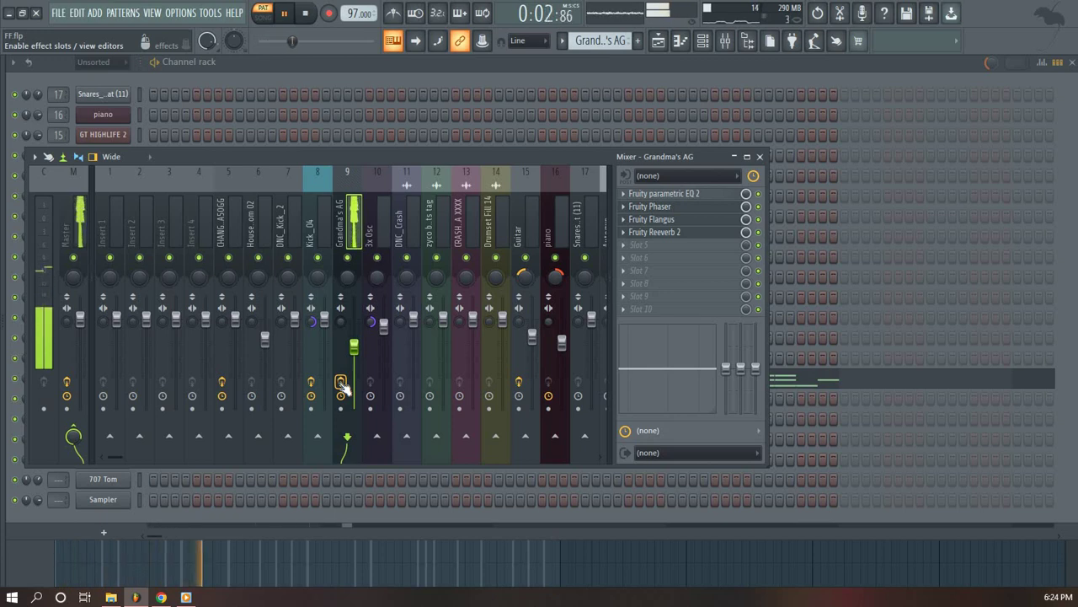
pyautogui.press('F9')
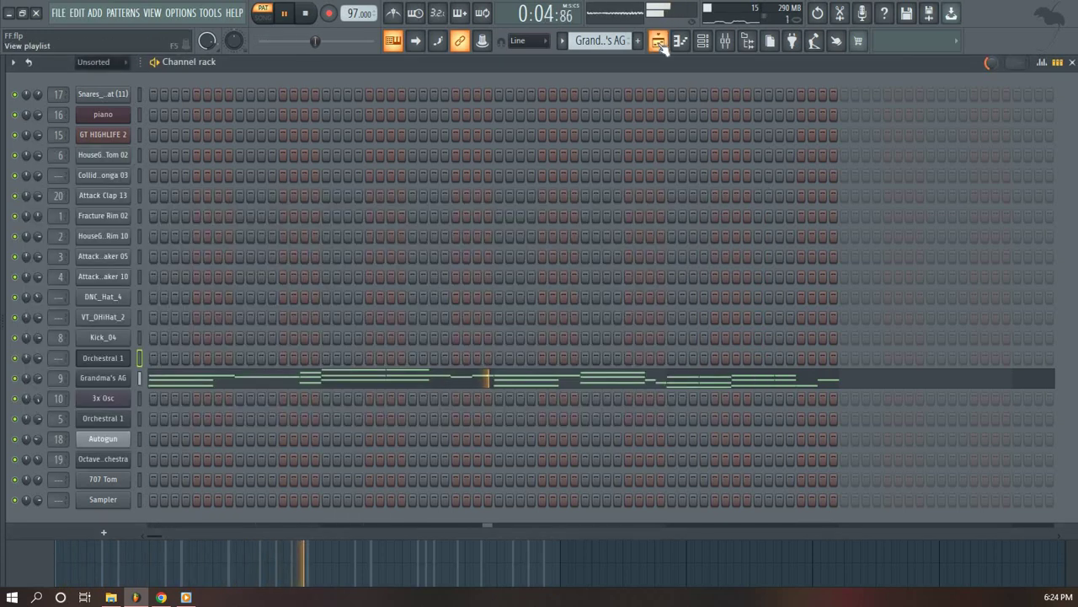
# Unmute the playlist tracks from Orchestral 1 through Autogun
pyautogui.click(660, 43)
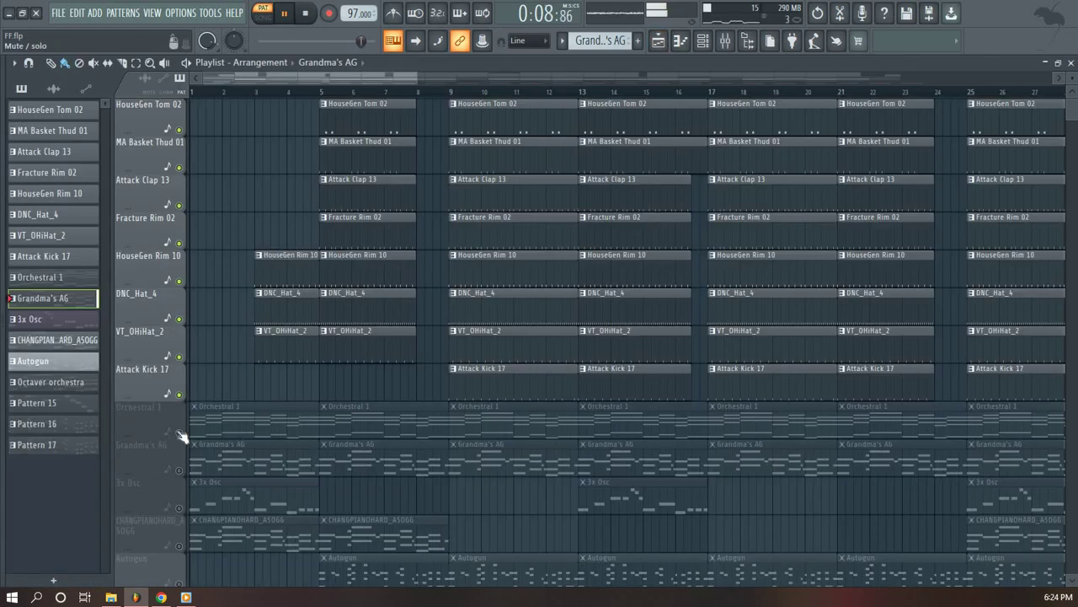
pyautogui.moveTo(179, 433); pyautogui.dragTo(179, 583)
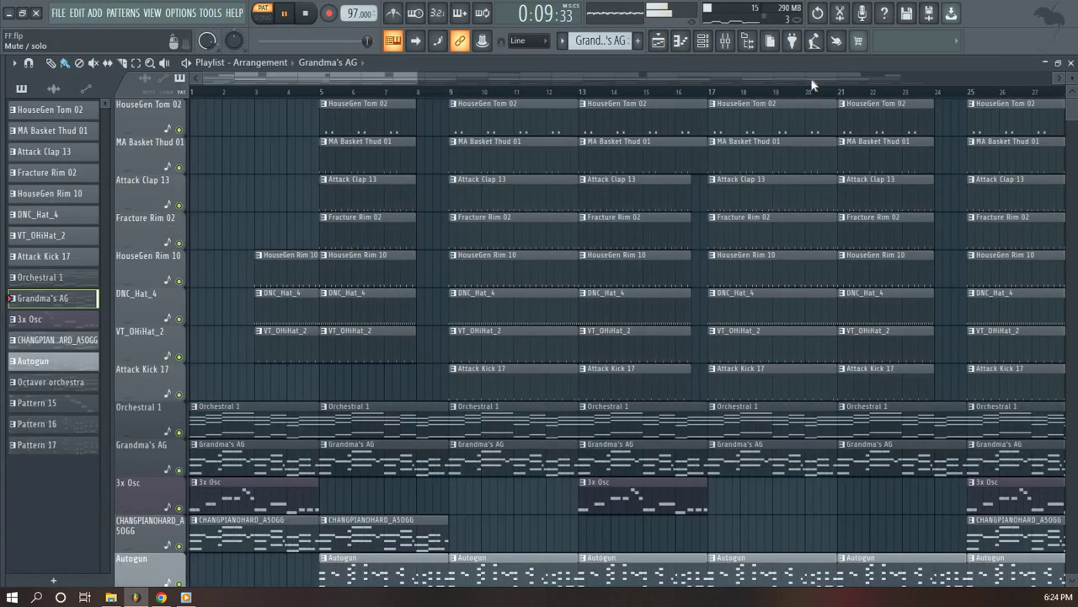
# Play the 3x Osc pattern in the channel rack and view the lower playlist tracks down to the crash clips on Track 21
pyautogui.click(713, 46)
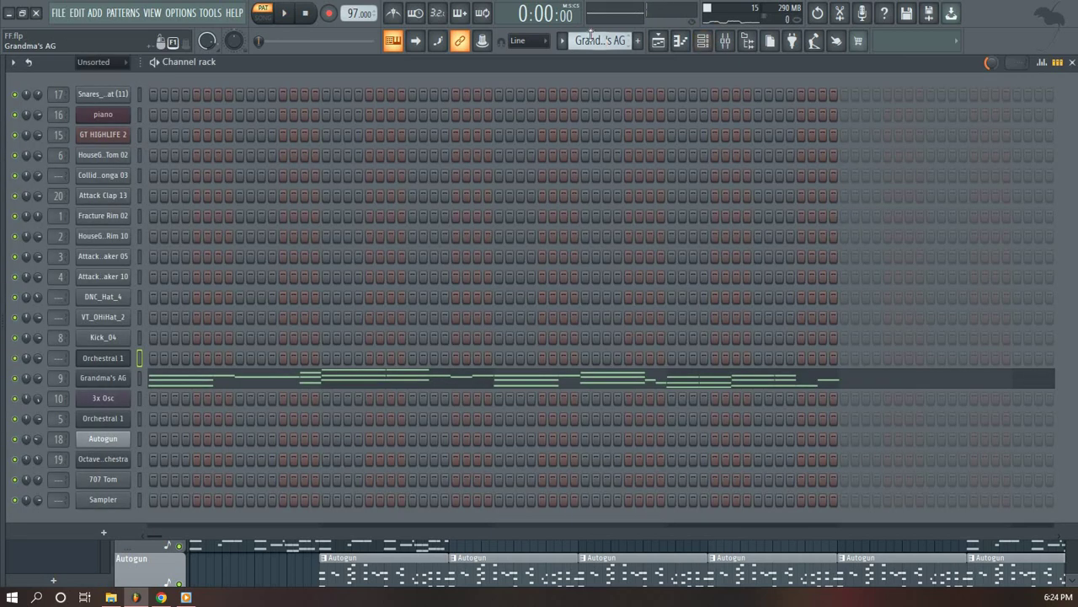
pyautogui.scroll(1, 591, 35)
pyautogui.scroll(-2, 591, 36)
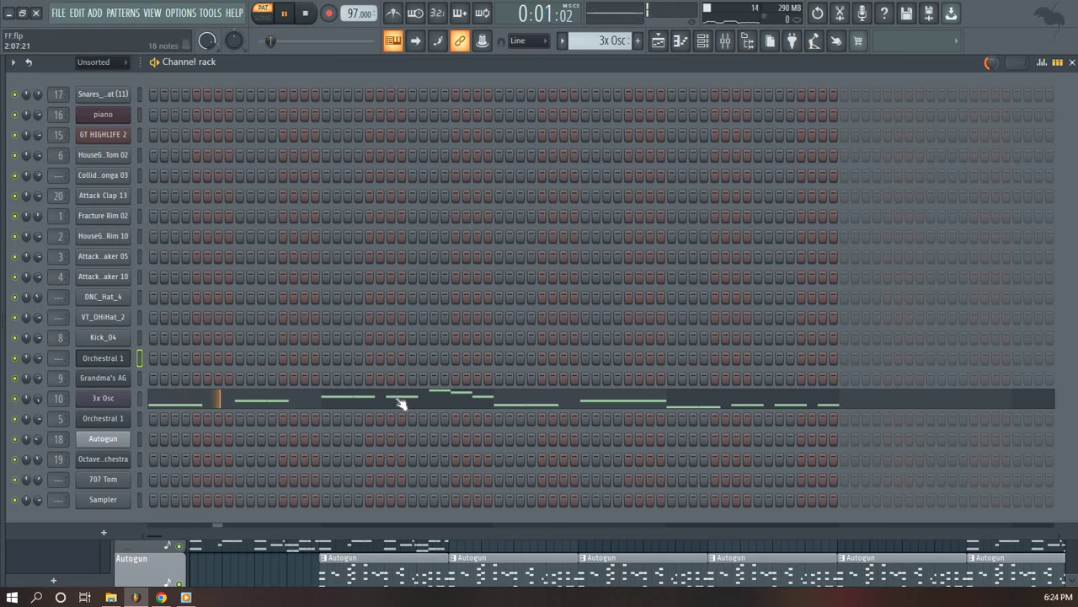
pyautogui.press('F5')
pyautogui.scroll(-5, 299, 512)
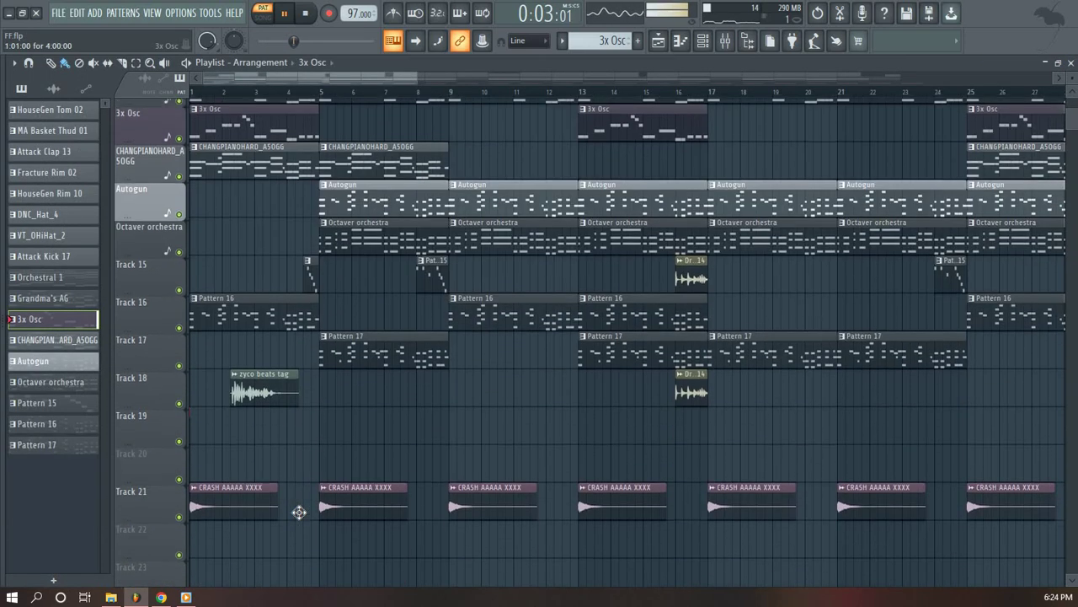
pyautogui.scroll(-1, 300, 513)
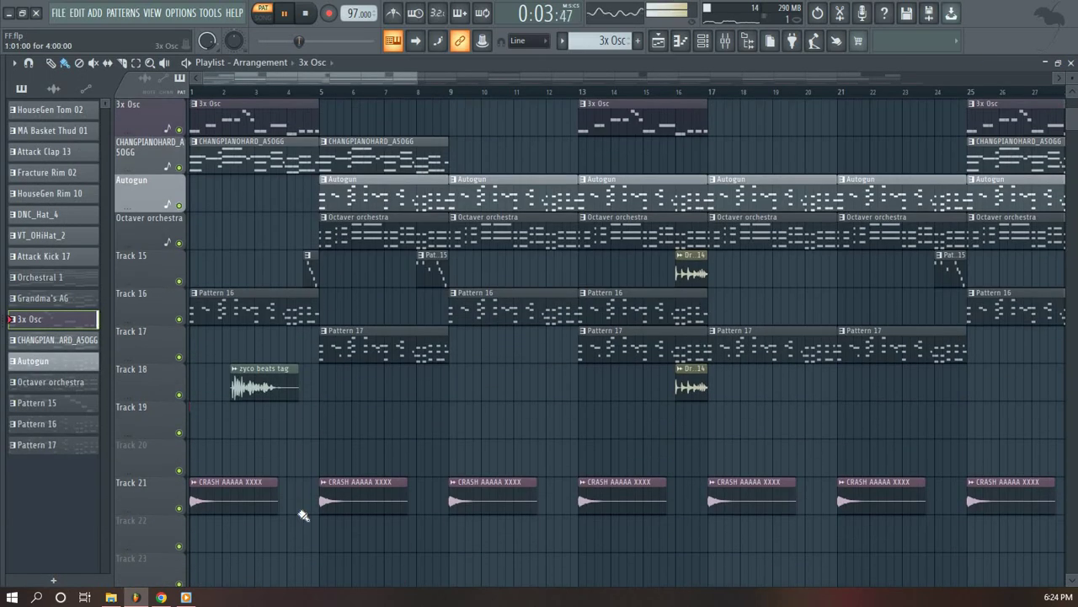
# Add the y2mate.com Exit I am Rockaz audio file to playlist Track 20, solo that track and play it in song mode
pyautogui.click(112, 598)
pyautogui.moveTo(358, 448); pyautogui.dragTo(357, 446)
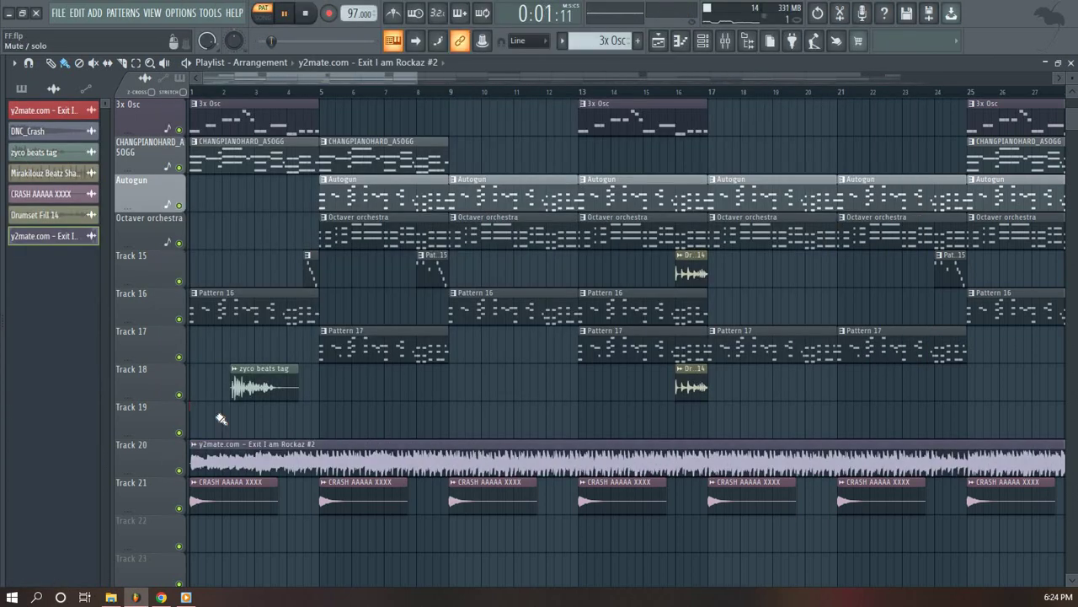
pyautogui.rightClick(178, 471)
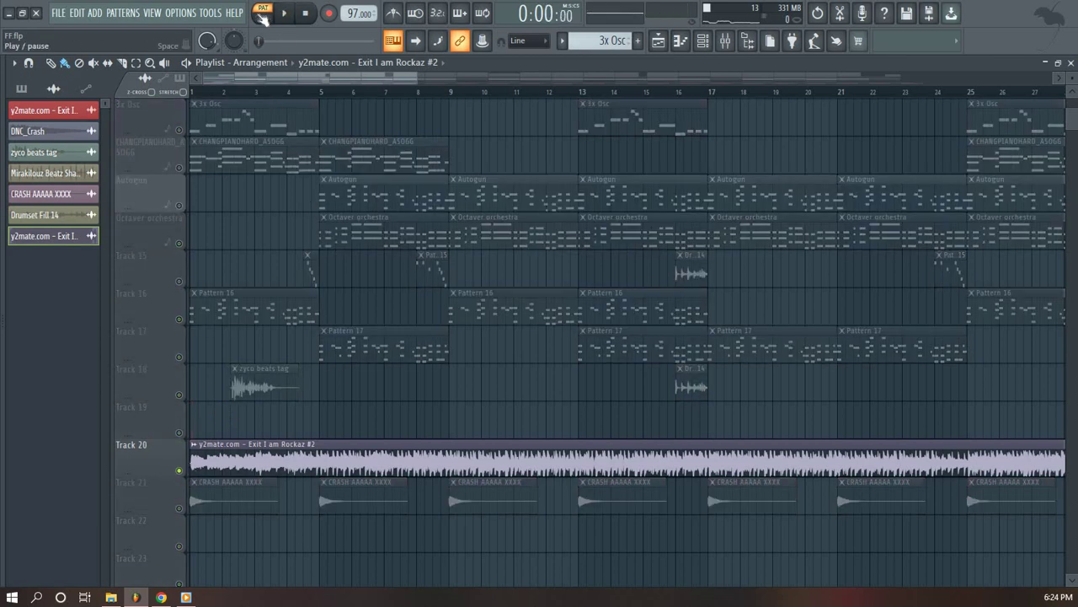
pyautogui.press('space')
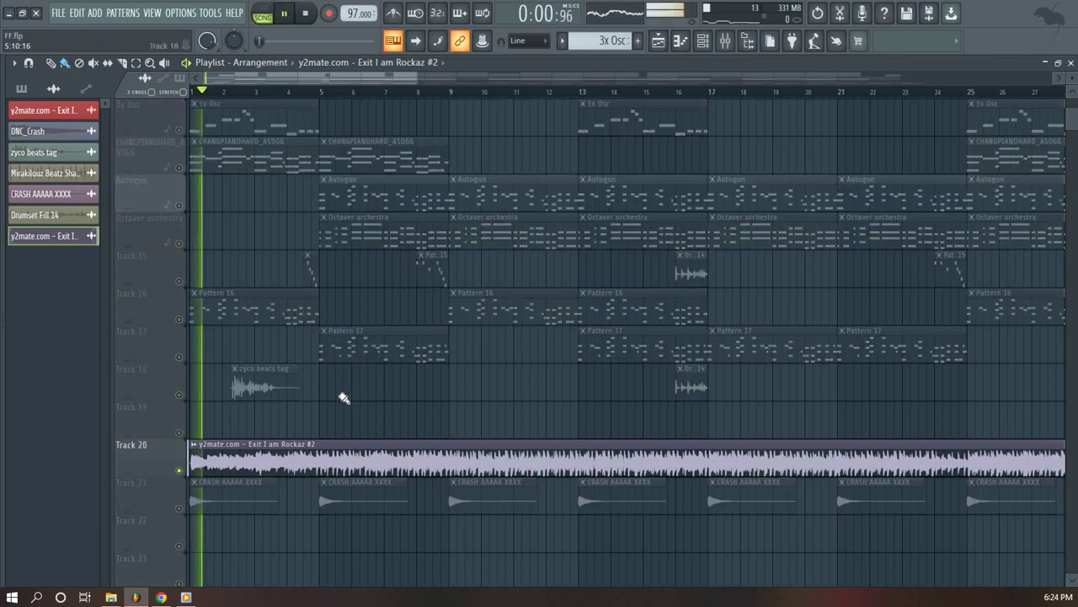
# Unmute the 3x Osc track and trim the silent beginning of the Track 20 audio so its sound starts at bar 1
pyautogui.click(179, 130)
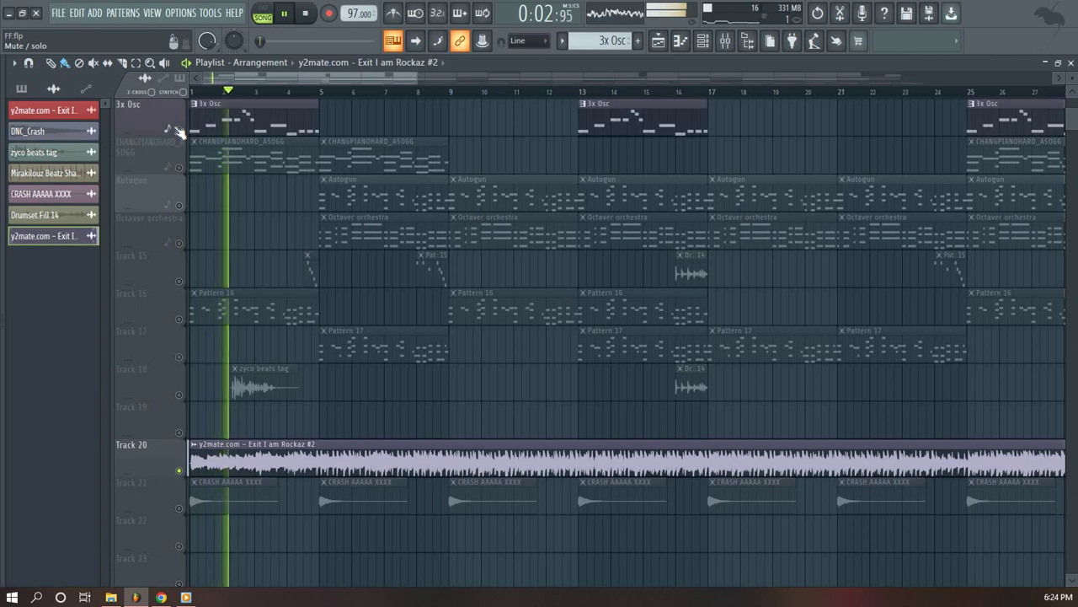
pyautogui.press('space')
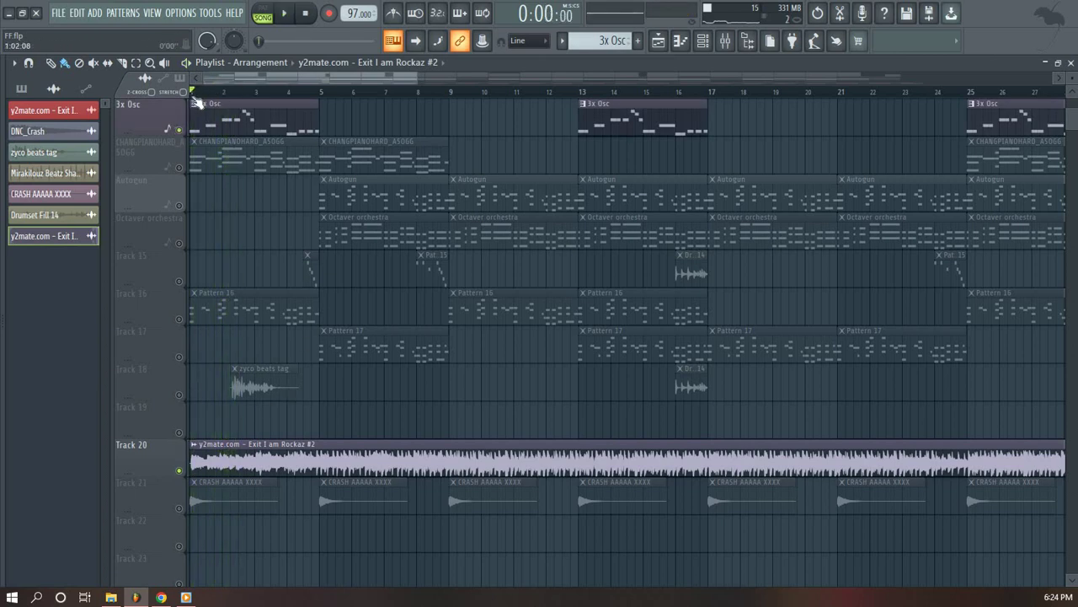
pyautogui.moveTo(197, 102); pyautogui.dragTo(284, 400)
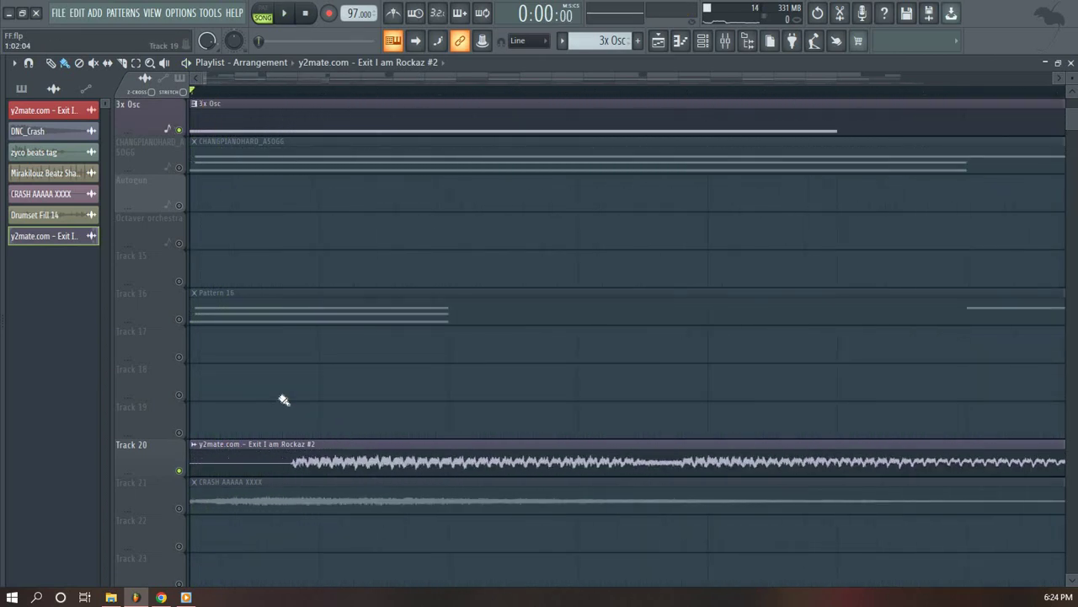
pyautogui.moveTo(293, 472); pyautogui.dragTo(181, 455)
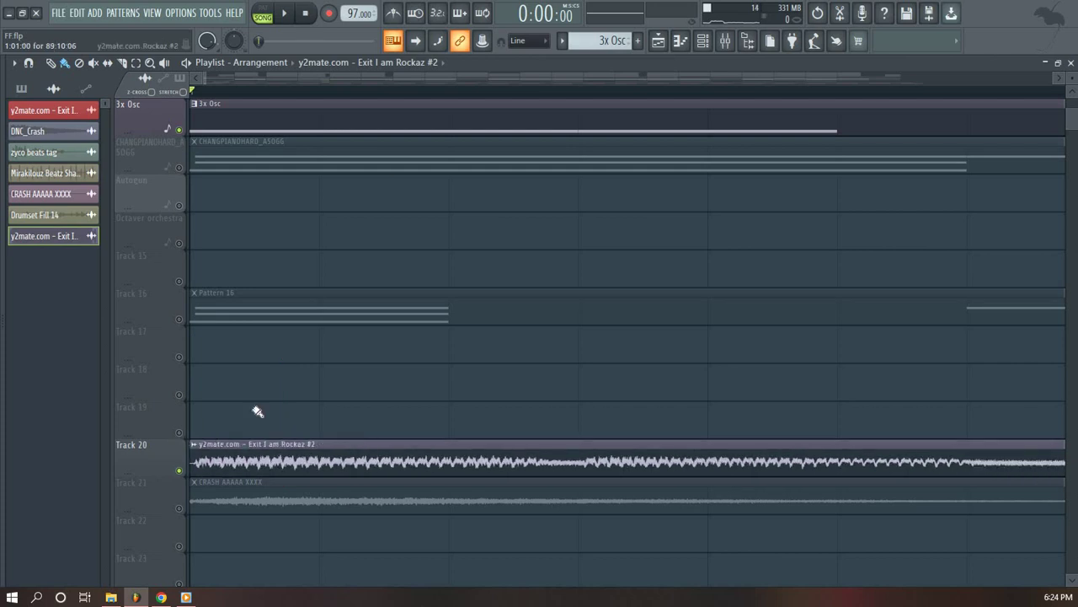
# Play the reference audio along with 3x Osc, unmute the CHANGPIANOHARD_A5OGG track and mute Track 20
pyautogui.press('space')
pyautogui.scroll(-8, 375, 96)
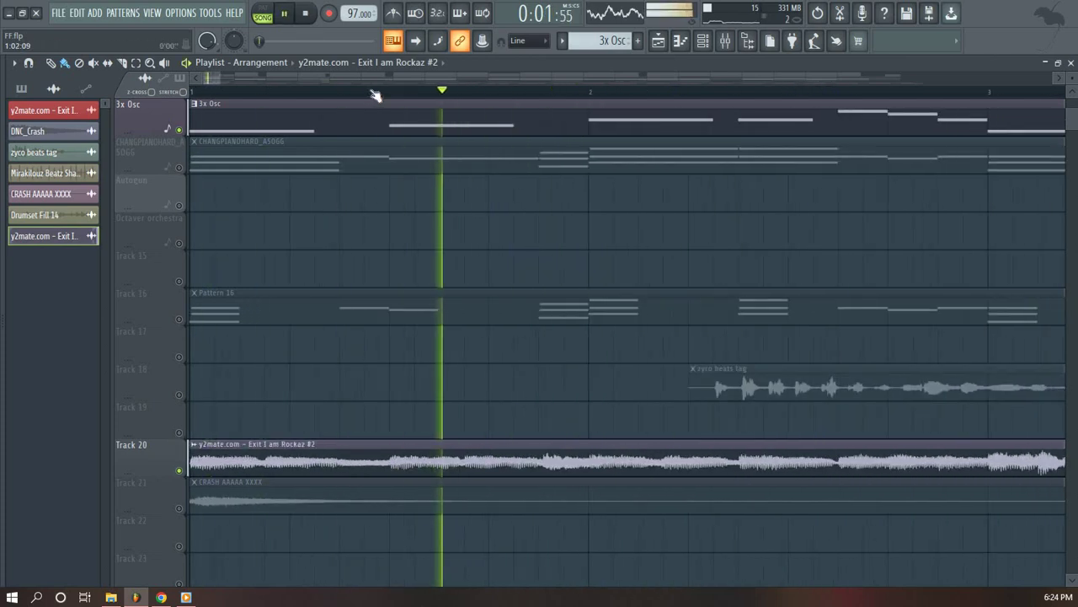
pyautogui.scroll(-6, 376, 96)
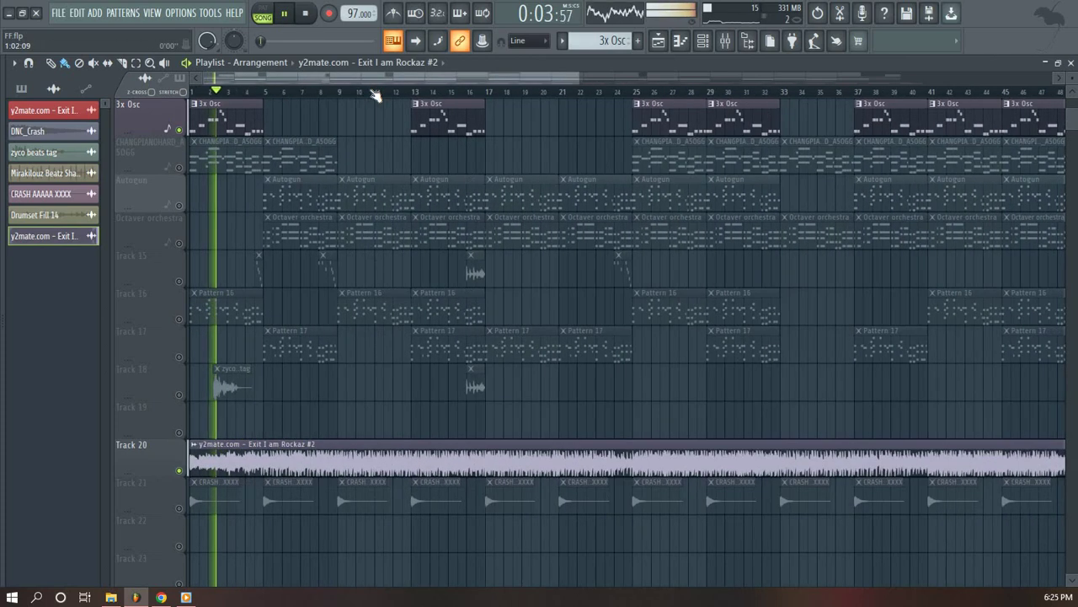
pyautogui.click(178, 167)
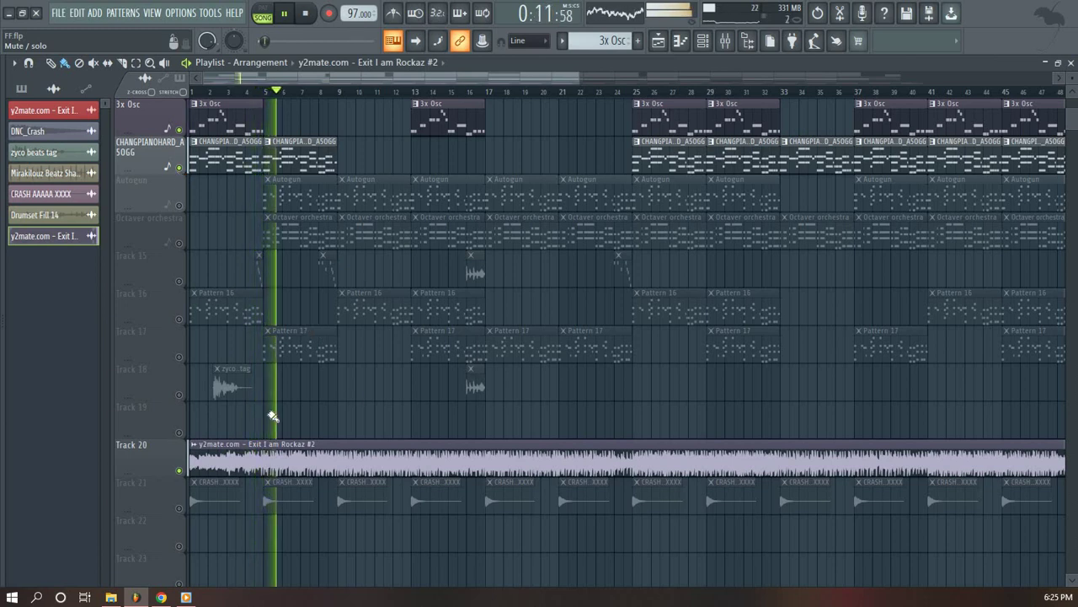
pyautogui.click(179, 470)
pyautogui.press('space')
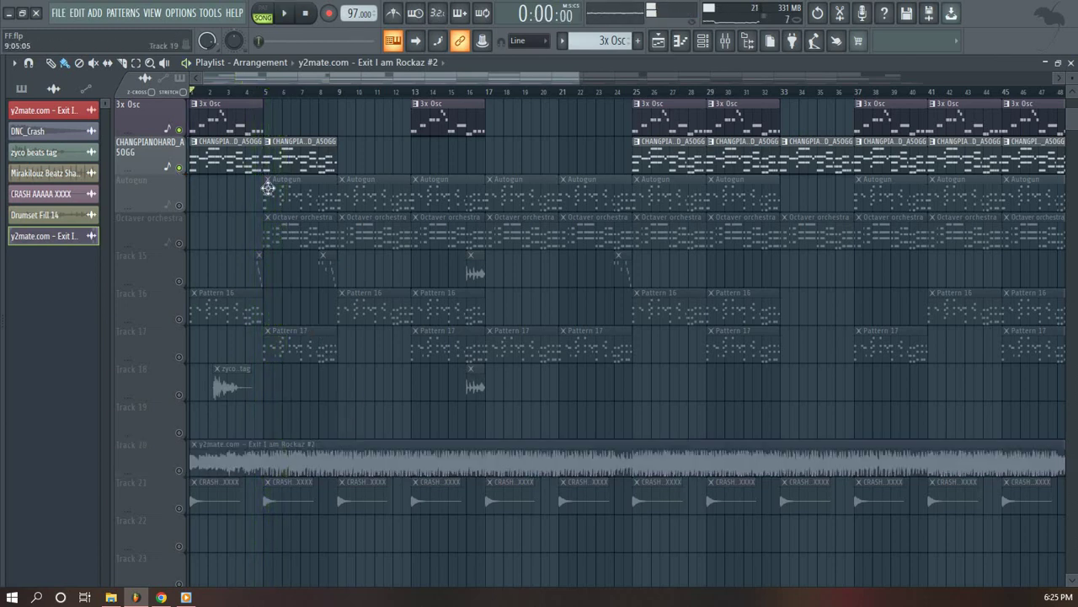
# Play 3x Osc with CHANGPIANOHARD_A5OGG, mute the latter to hear 3x Osc alone, and unmute all playlist tracks
pyautogui.press('space')
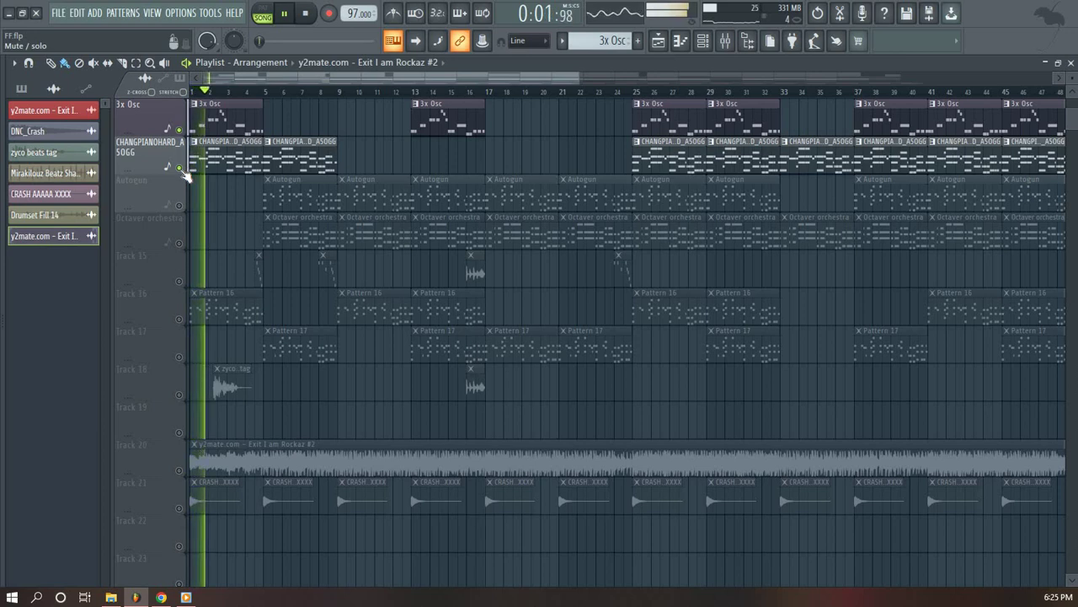
pyautogui.click(179, 168)
pyautogui.scroll(5, 232, 238)
pyautogui.scroll(2, 234, 239)
pyautogui.press('space')
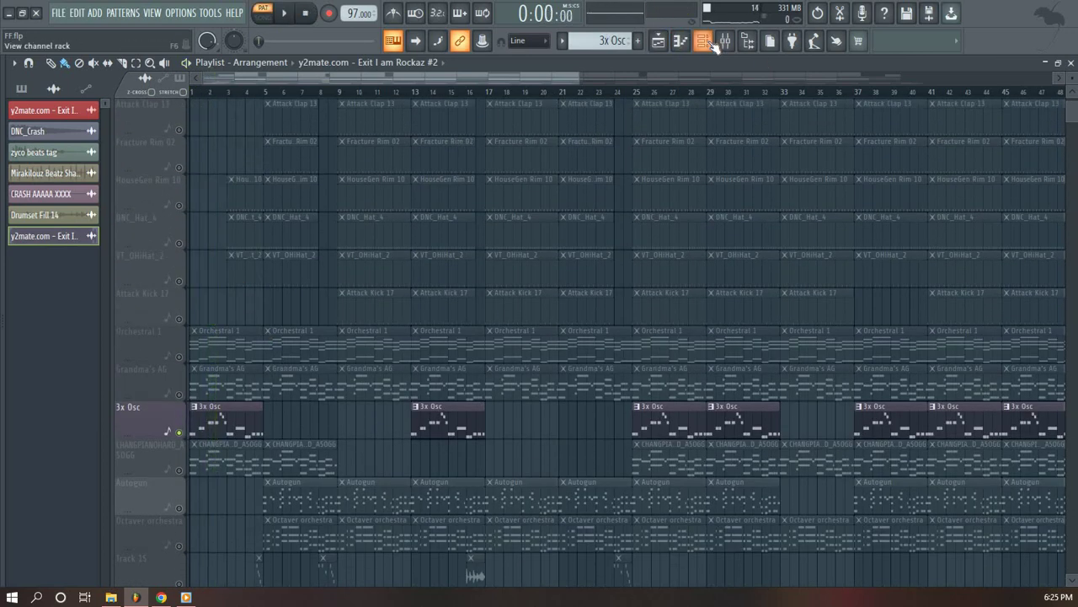
pyautogui.click(180, 395)
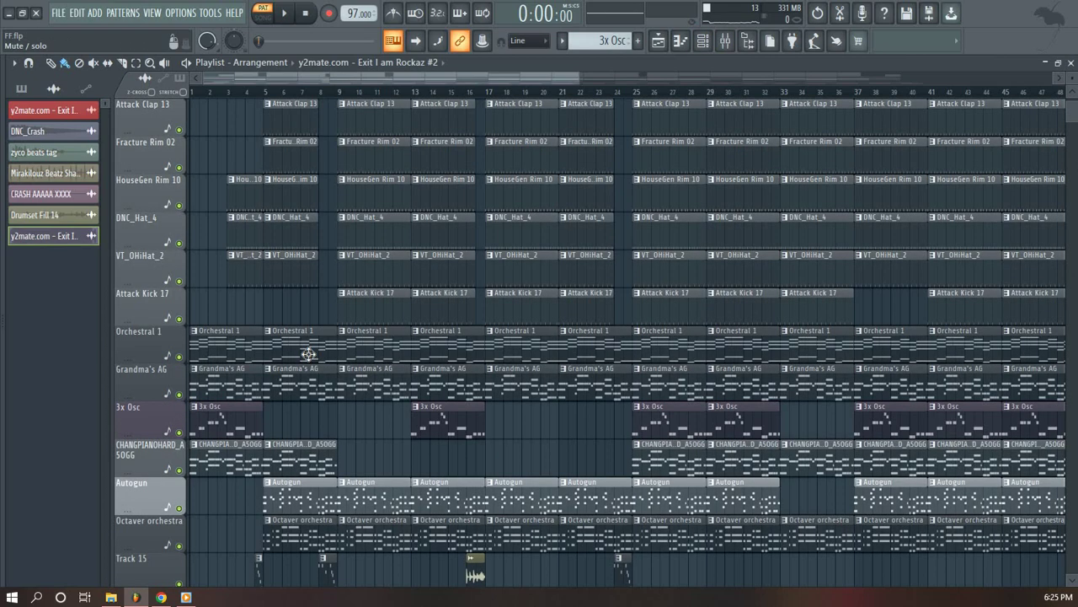
# Display all channels in the channel rack and play the CHANGPIANOHARD_A5OGG pattern
pyautogui.click(703, 42)
pyautogui.click(106, 64)
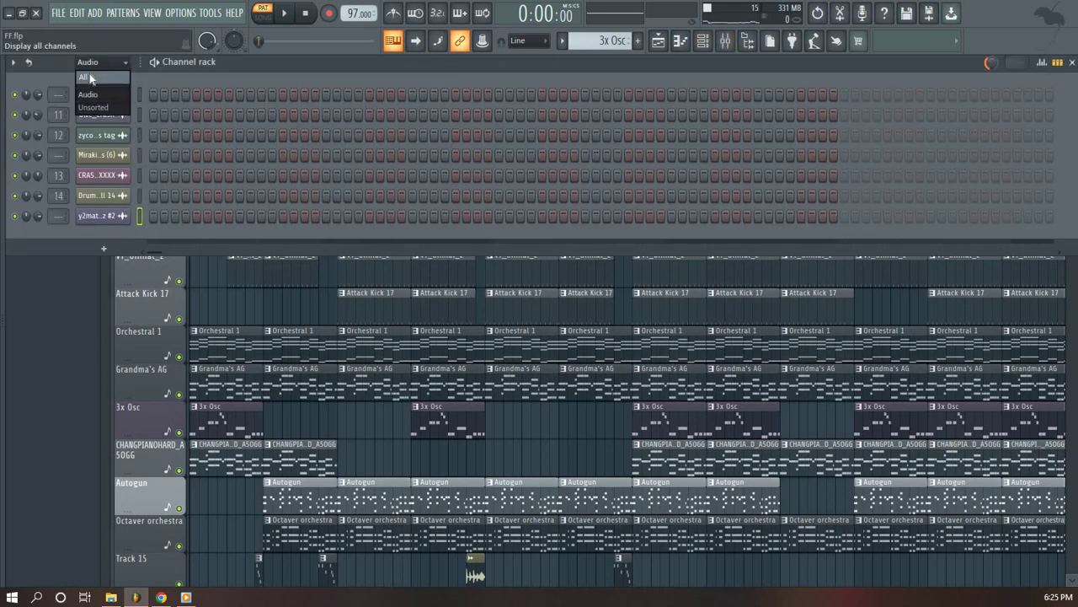
pyautogui.click(90, 77)
pyautogui.scroll(-1, 585, 42)
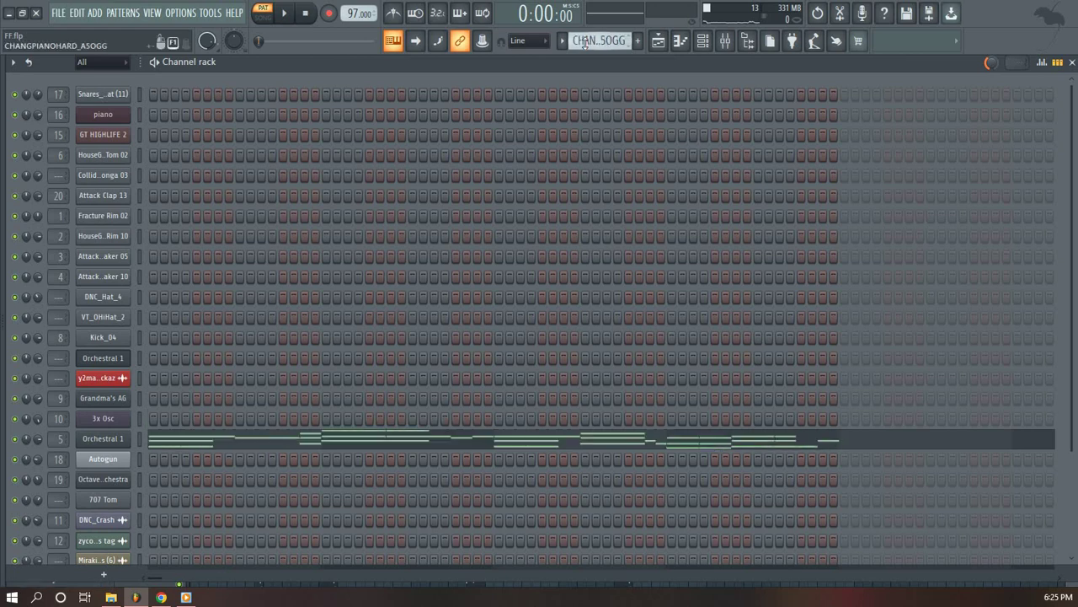
pyautogui.press('space')
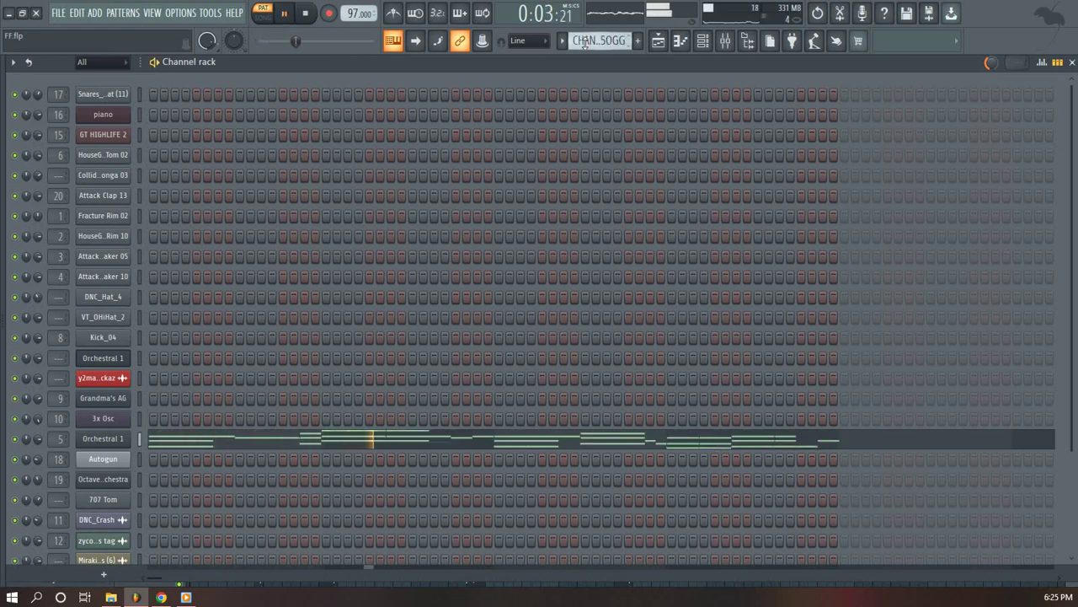
# Examine the CHANGPIANOHARD_A5OGG pattern's notes in the Orchestral 1 piano roll and return to the channel rack
pyautogui.click(556, 444)
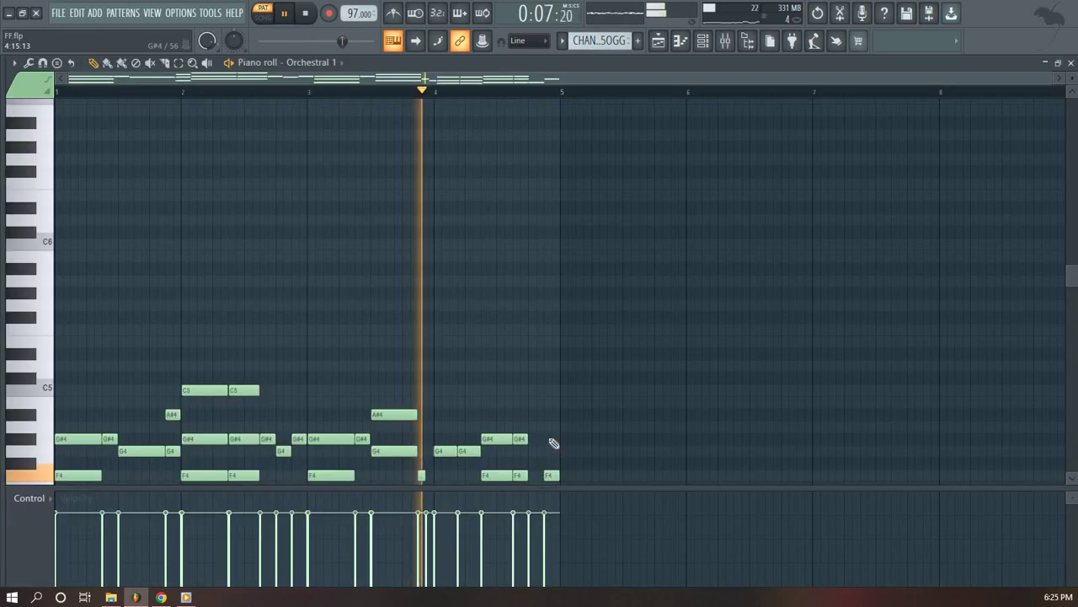
pyautogui.scroll(-5, 606, 270)
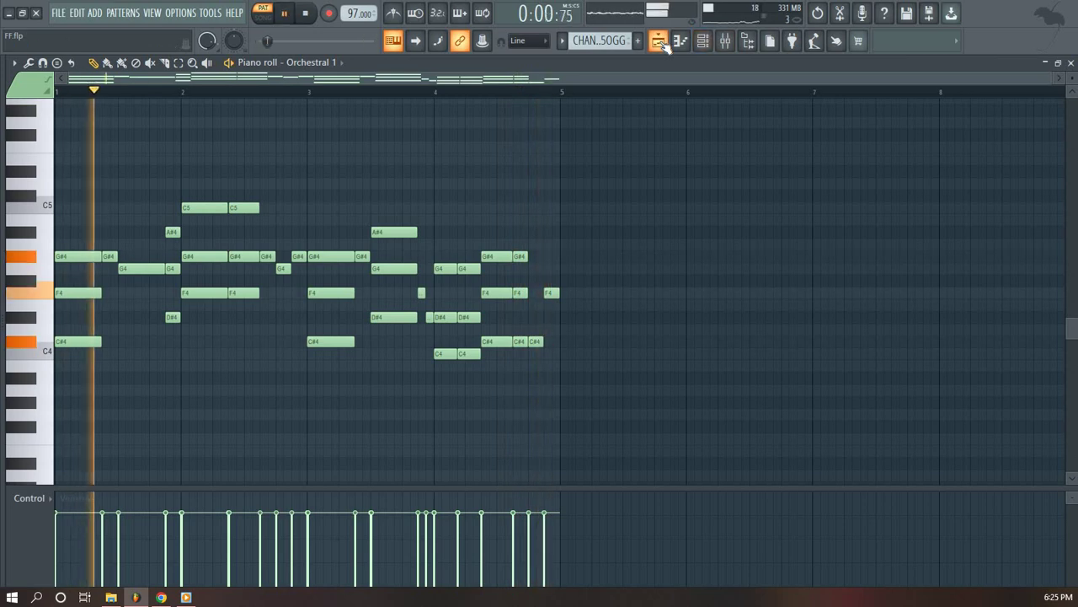
pyautogui.click(704, 42)
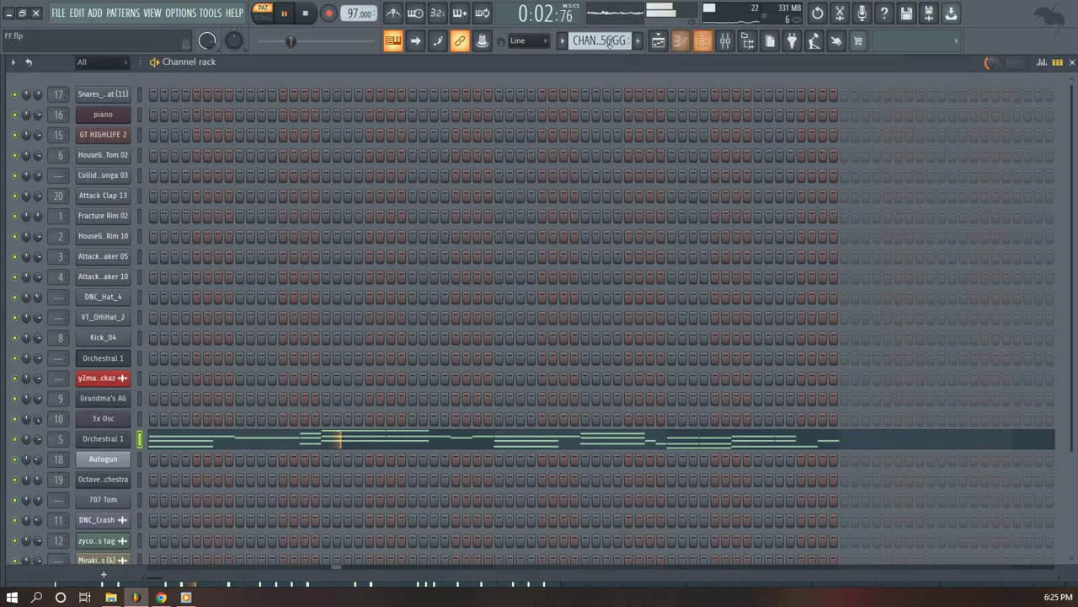
# Play the Autogun pattern with its instrument window open, close the instrument and look at the Autogun clips in the playlist
pyautogui.press('space')
pyautogui.scroll(-3, 608, 43)
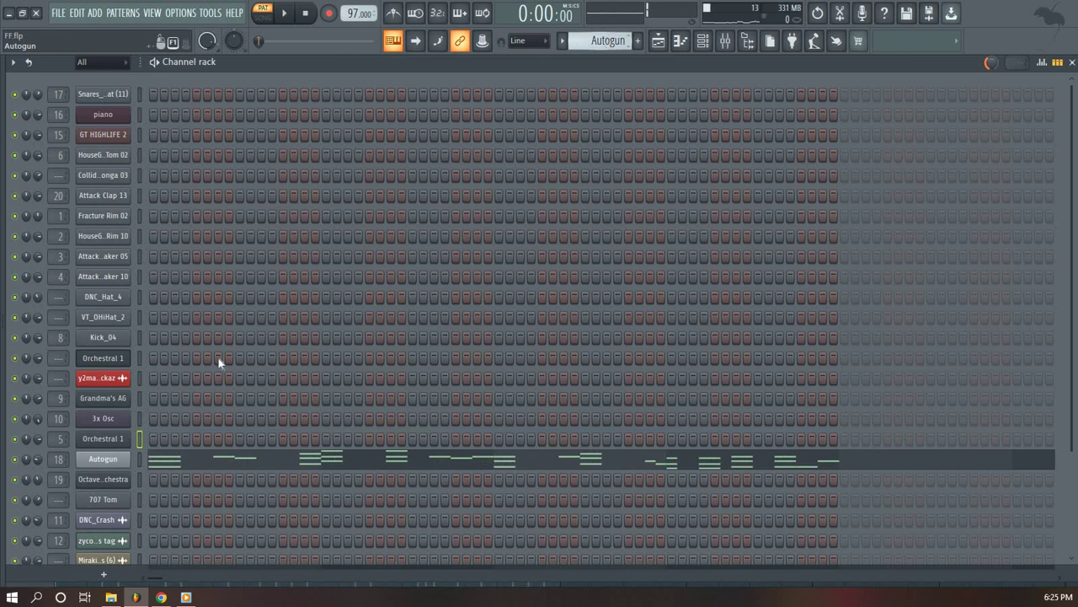
pyautogui.click(103, 460)
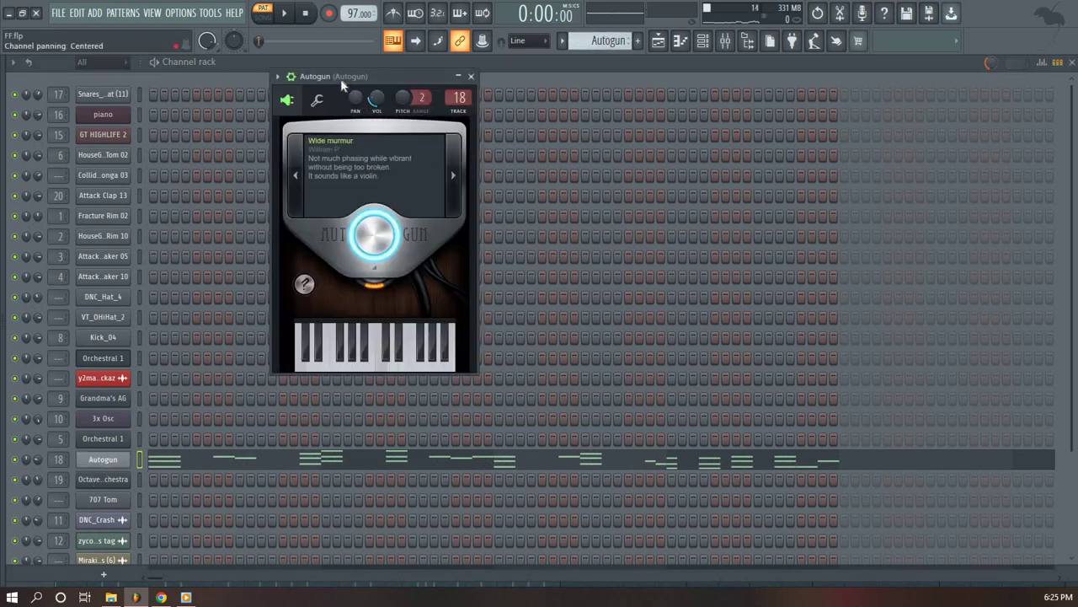
pyautogui.press('space')
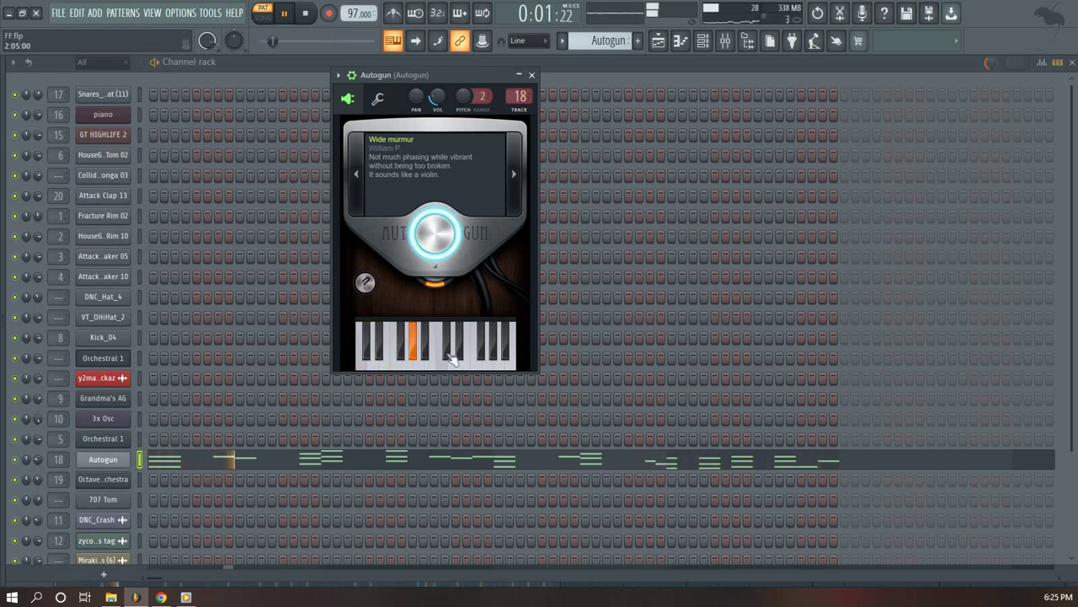
pyautogui.click(532, 75)
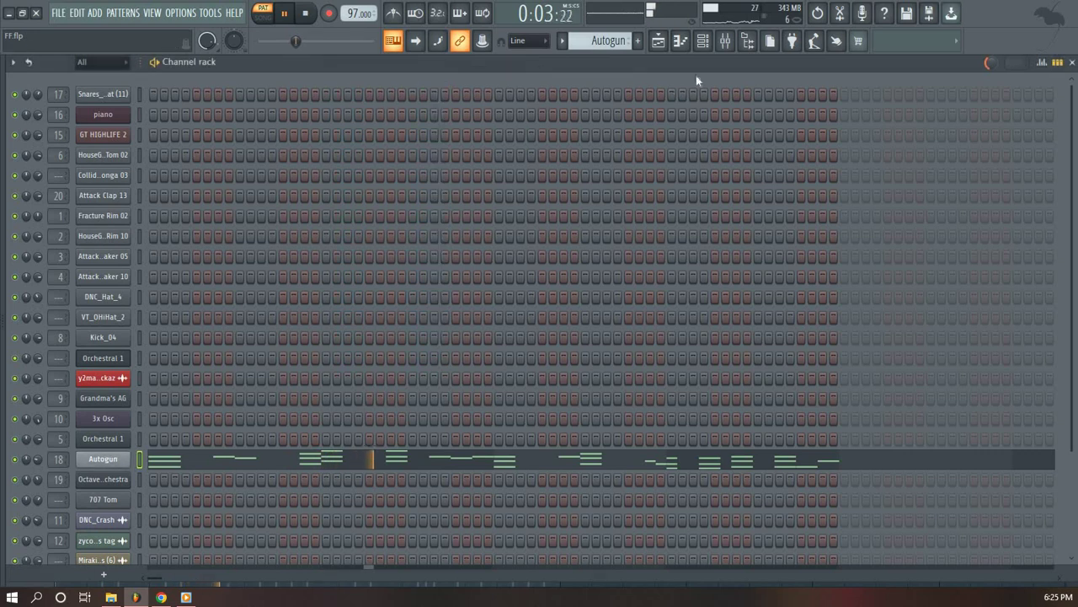
pyautogui.click(658, 41)
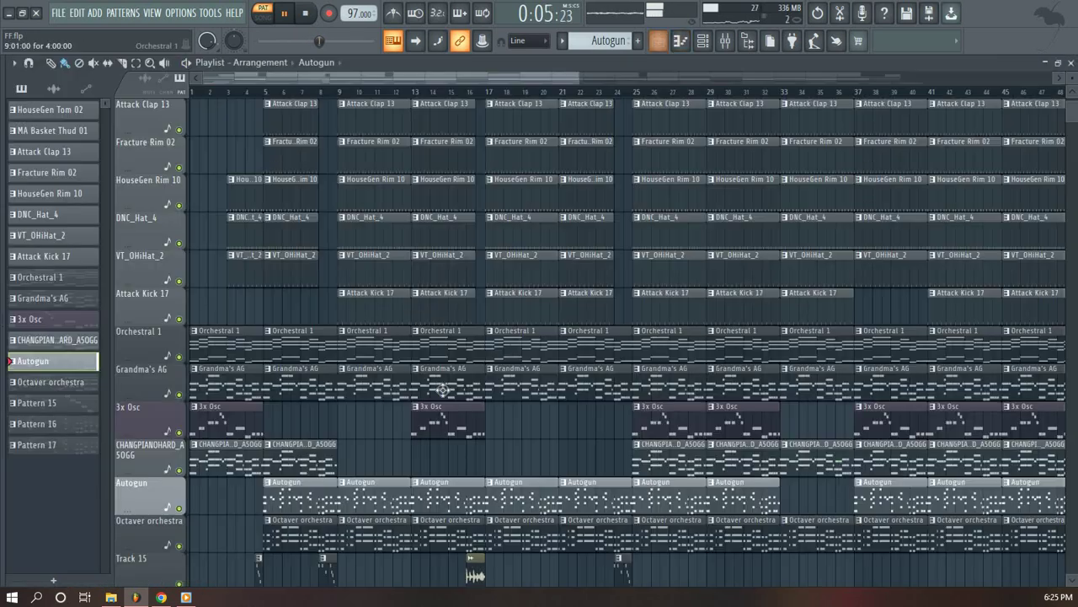
pyautogui.scroll(-2, 286, 503)
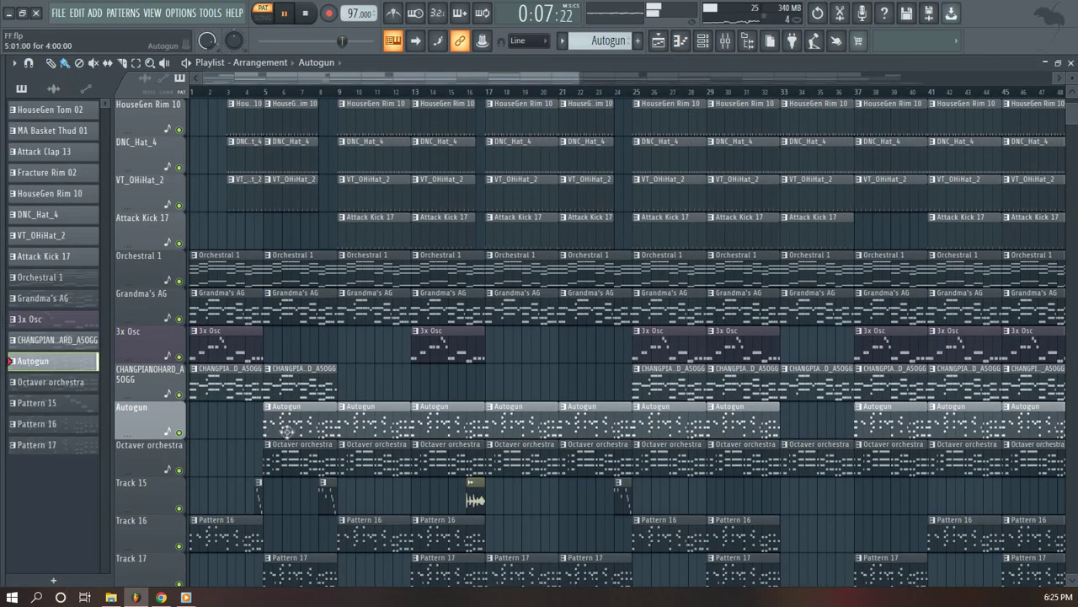
# Play the Octaver orchestra pattern in the channel rack and set its channel volume to about 58%
pyautogui.click(704, 41)
pyautogui.scroll(-1, 603, 43)
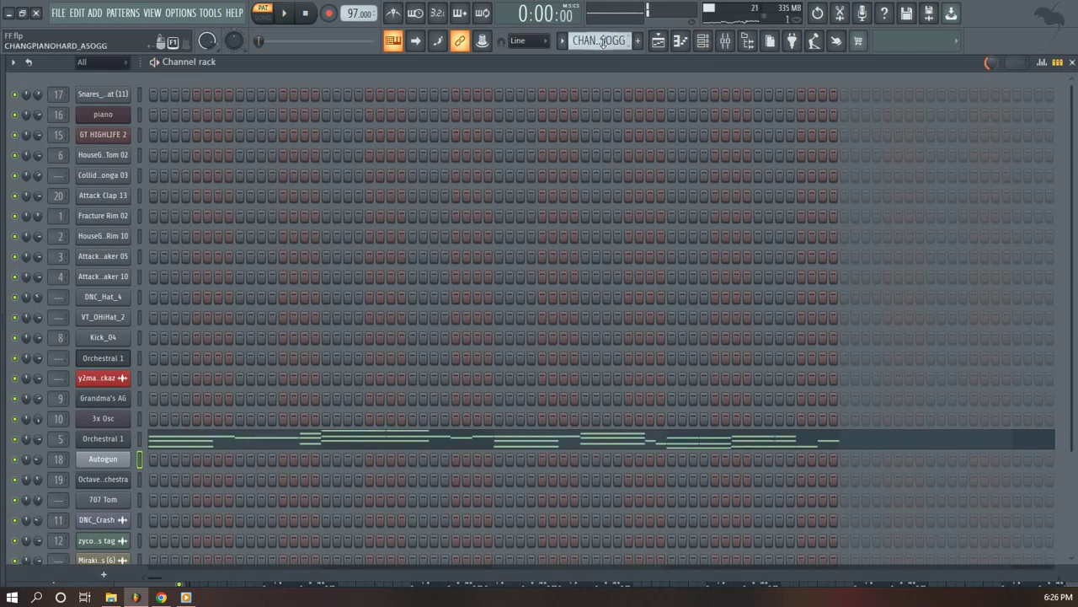
pyautogui.press('space')
pyautogui.scroll(2, 603, 41)
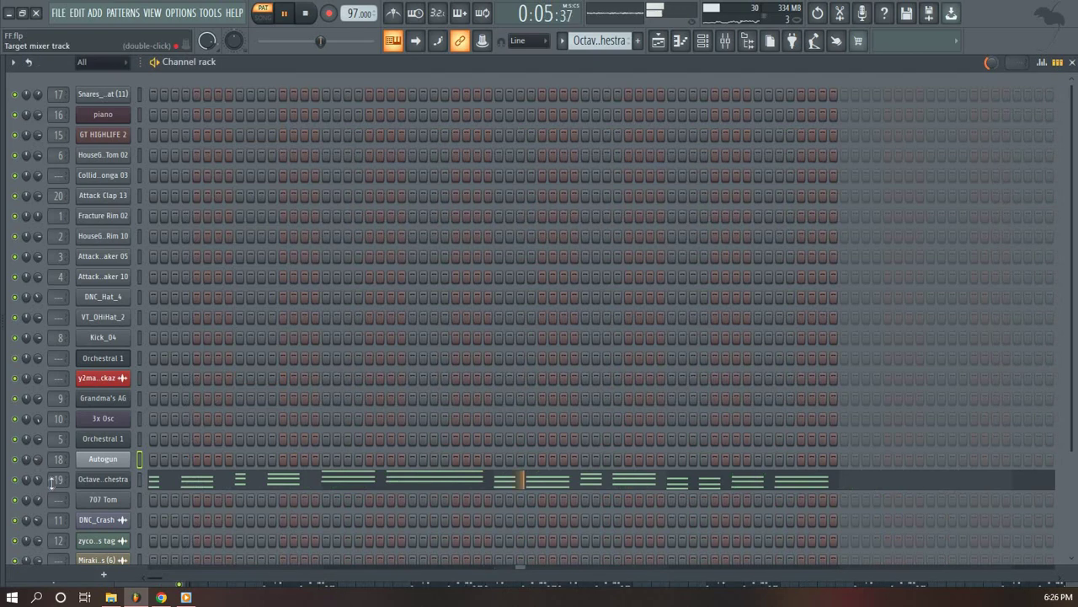
pyautogui.moveTo(39, 485); pyautogui.dragTo(39, 497)
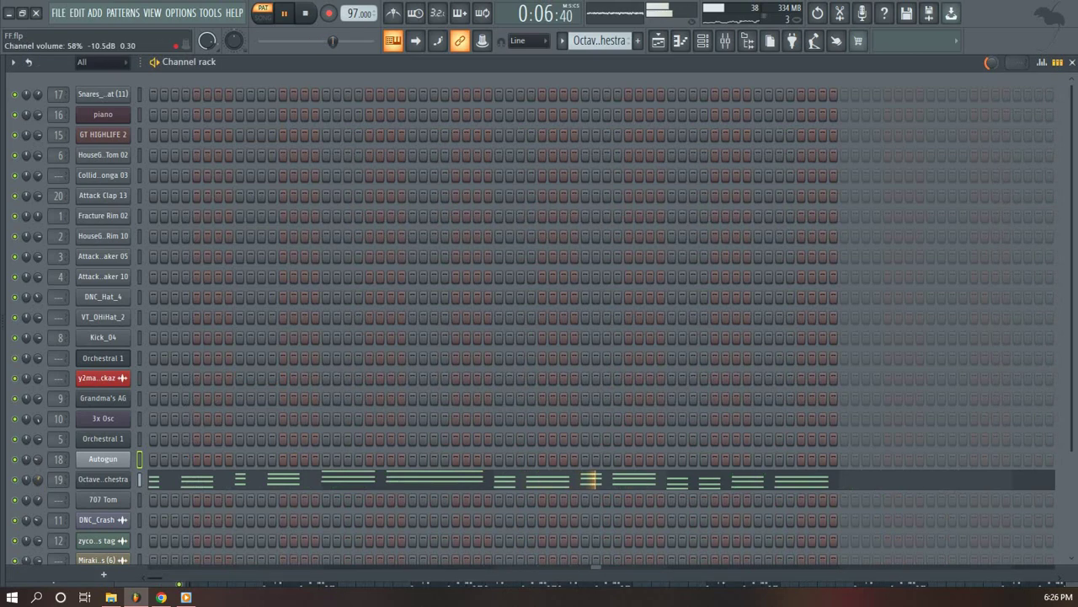
# Open the Octaver orchestra channel's Sytrus instrument, browse its full preset list and load the Angelic whistle preset
pyautogui.click(122, 479)
pyautogui.click(629, 234)
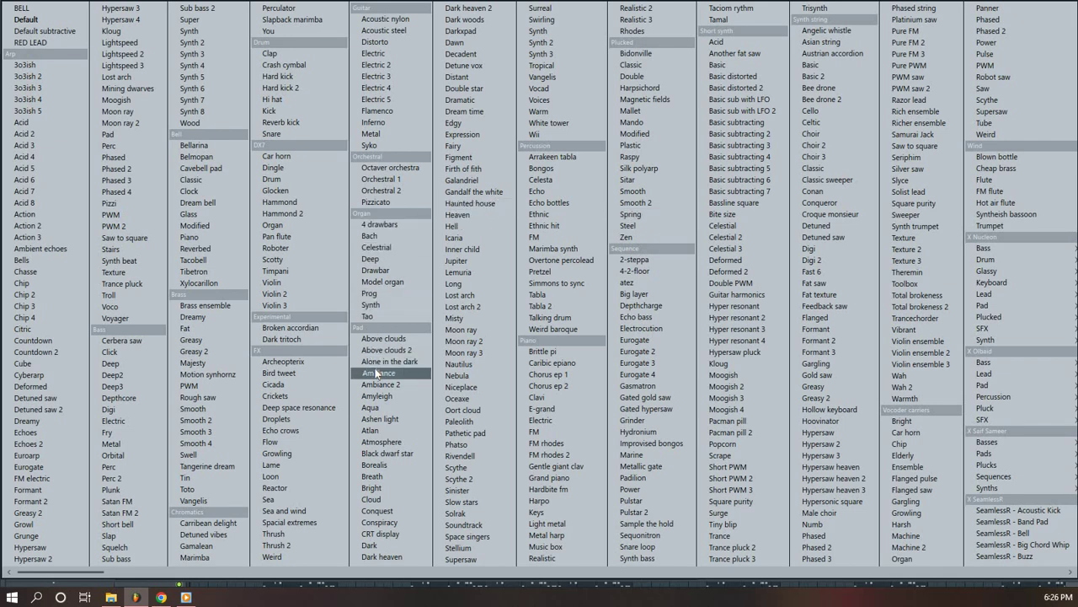
pyautogui.scroll(-2, 376, 373)
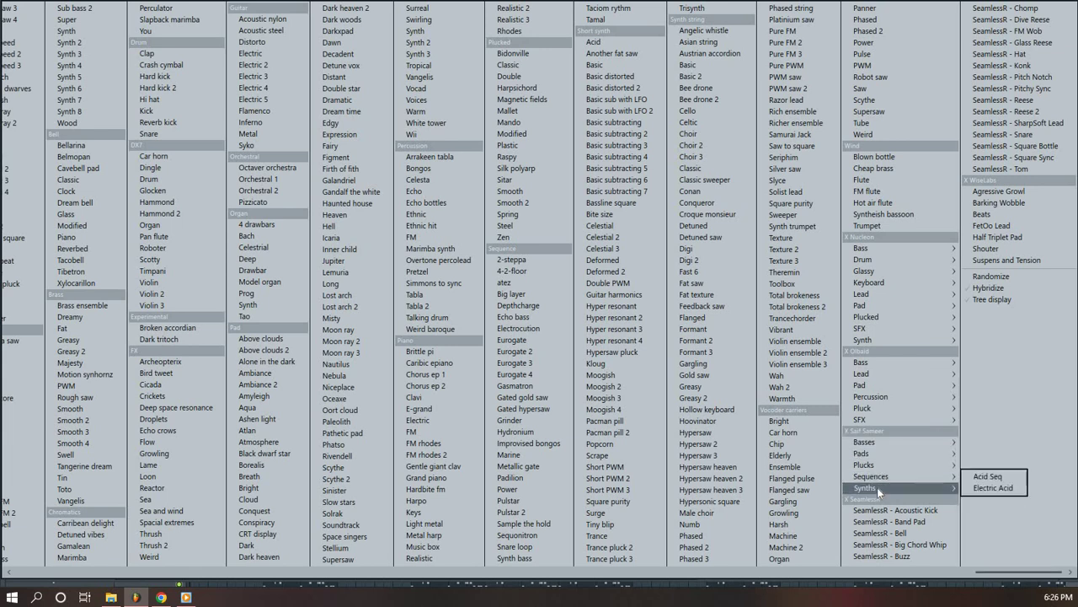
pyautogui.moveTo(877, 487)
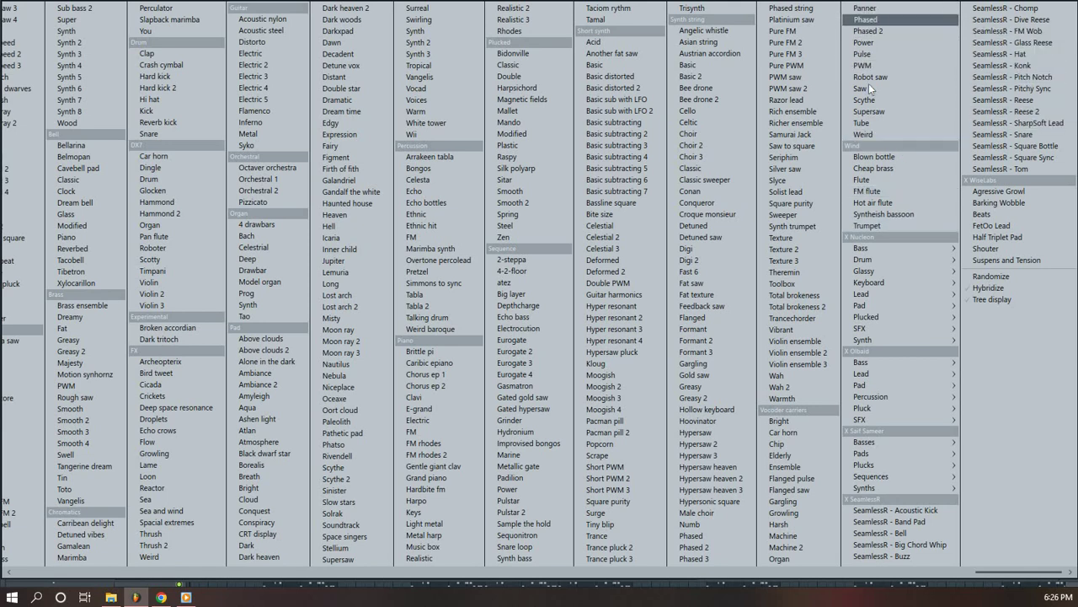
pyautogui.click(705, 30)
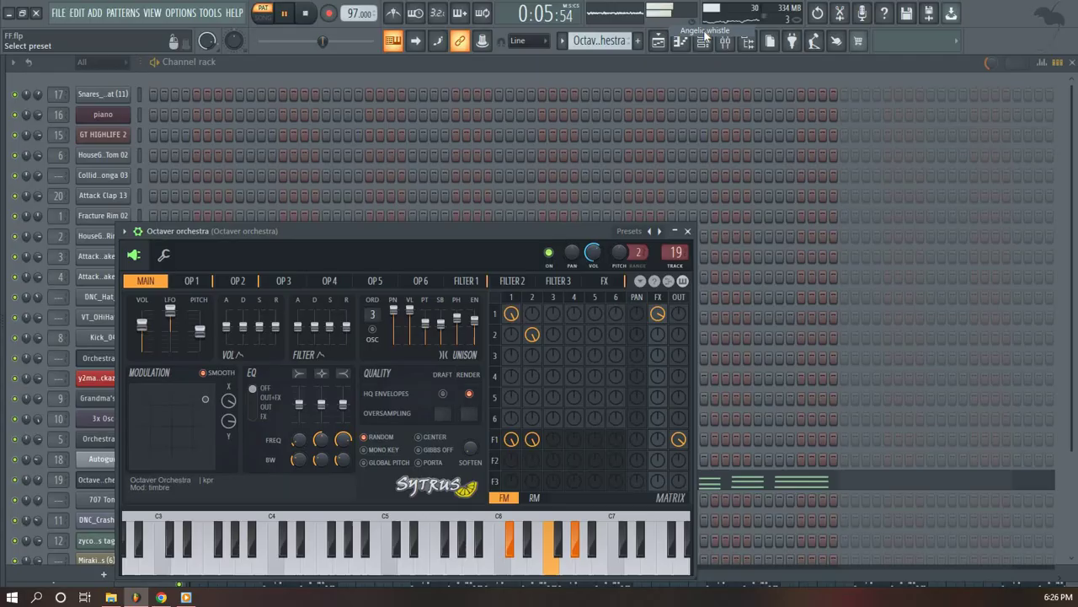
# Step through the Asian string and Austrian accordion presets in Sytrus during playback, and open the channel's mixer track
pyautogui.click(661, 231)
pyautogui.press('space')
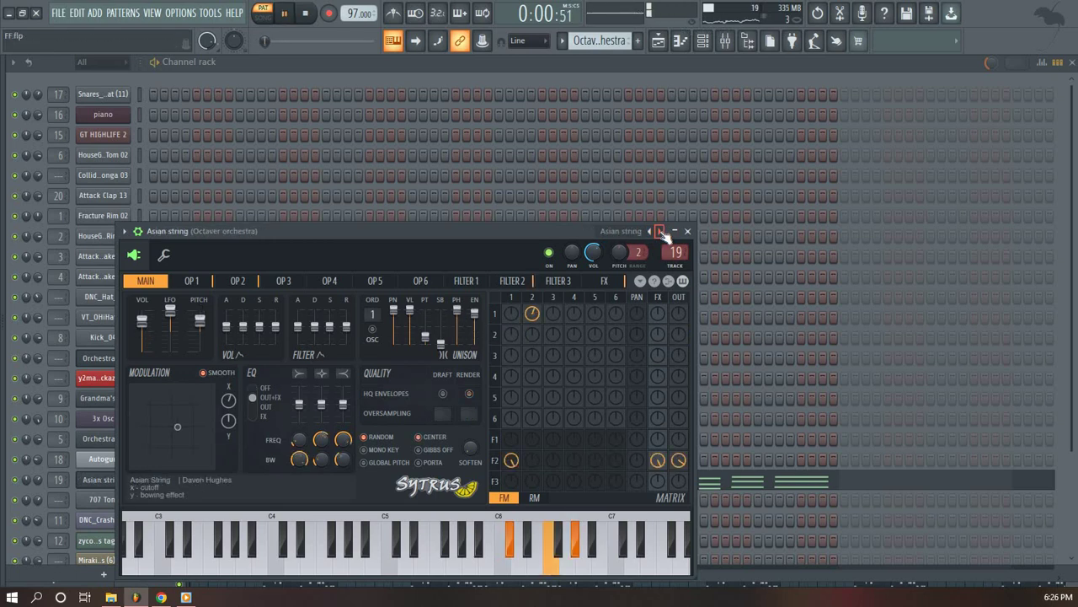
pyautogui.click(661, 231)
pyautogui.click(725, 40)
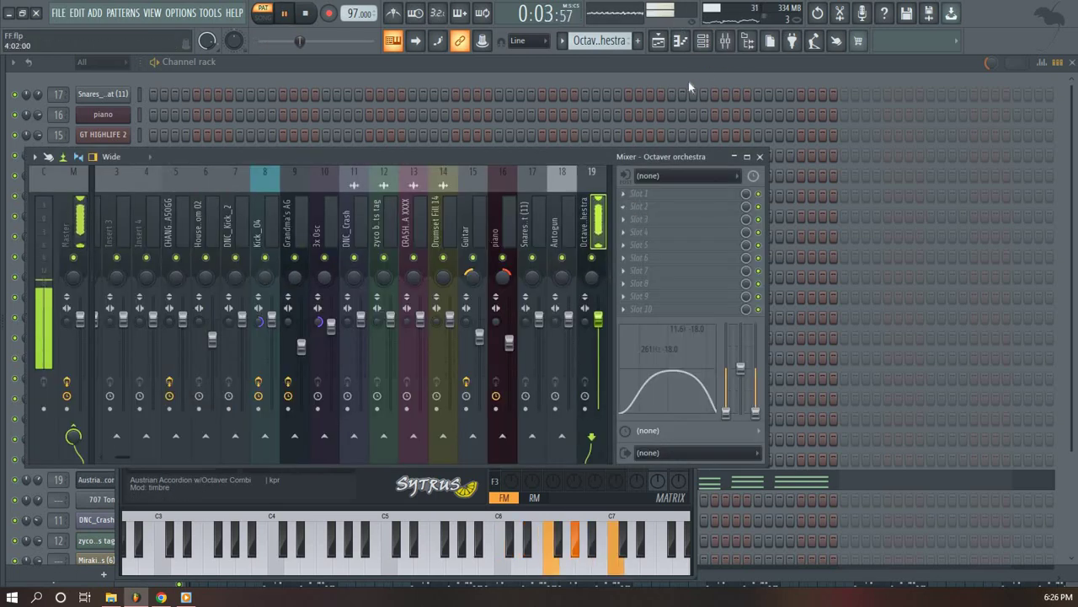
# Reopen the Octaver orchestra channel's Sytrus instrument and audition its presets from Basic through Bee drone and Cello to Choir 2 during playback
pyautogui.press('F12')
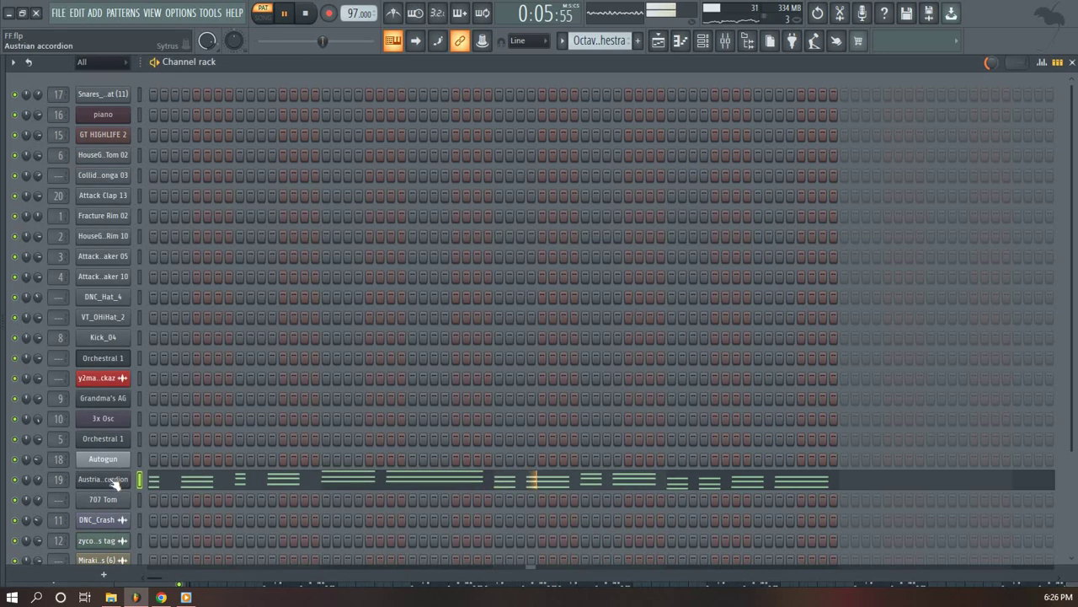
pyautogui.click(103, 478)
pyautogui.click(662, 231)
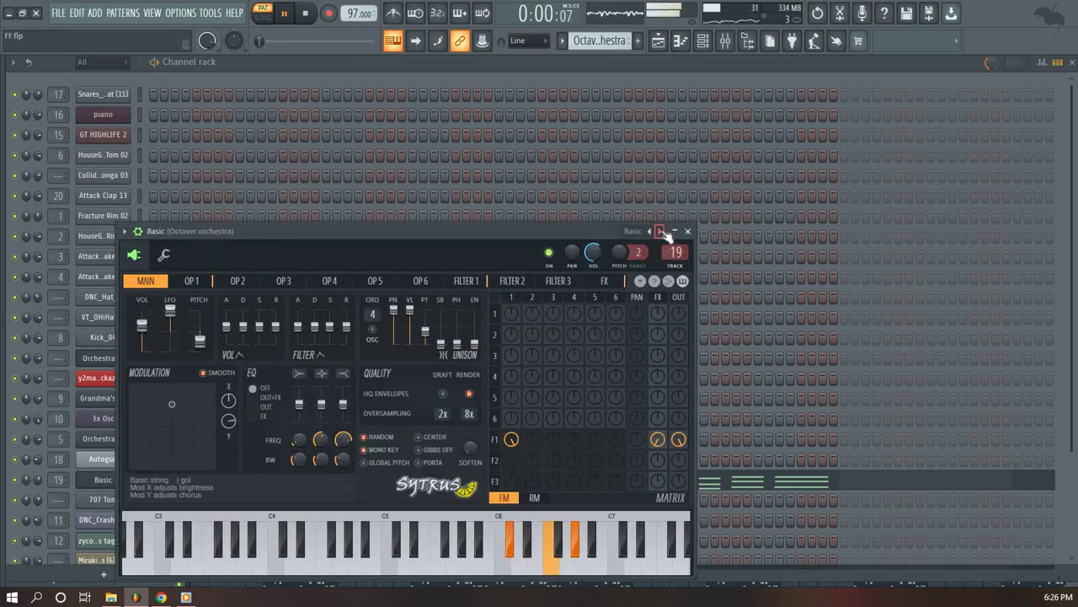
pyautogui.click(661, 231)
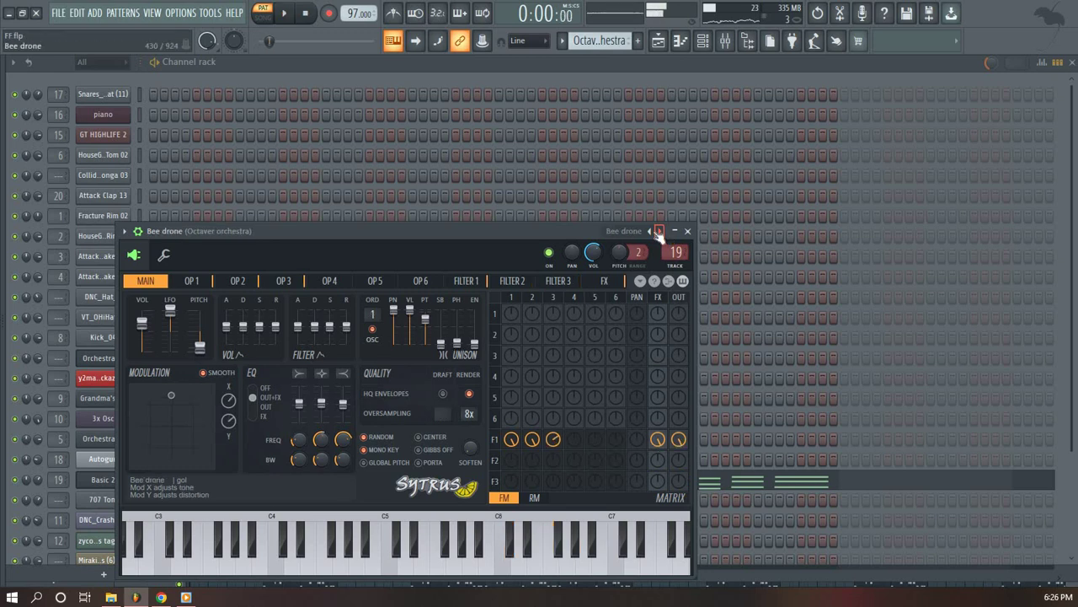
pyautogui.click(651, 232)
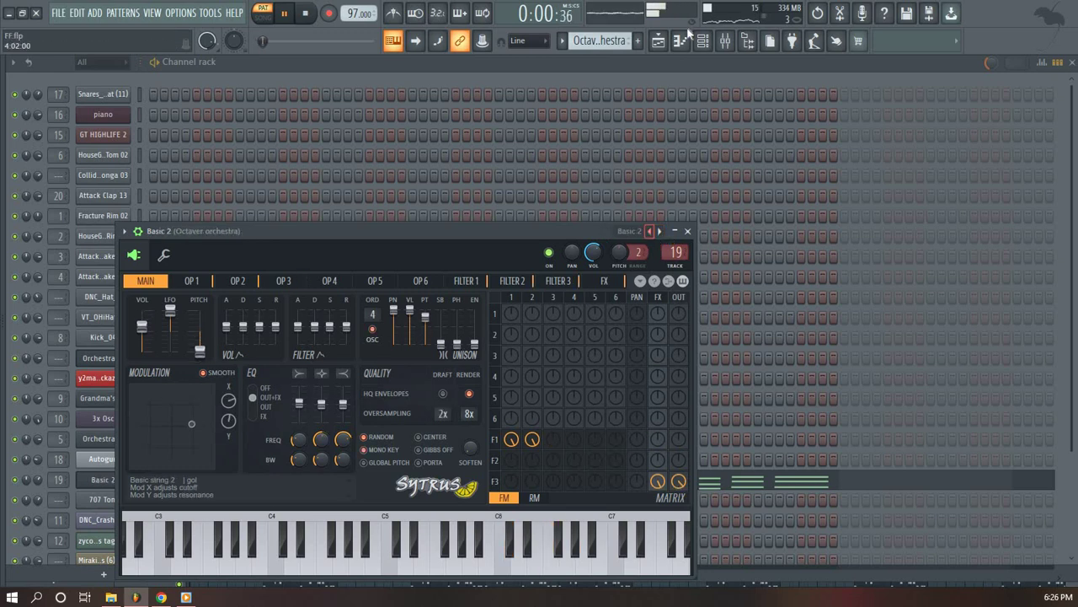
pyautogui.click(660, 232)
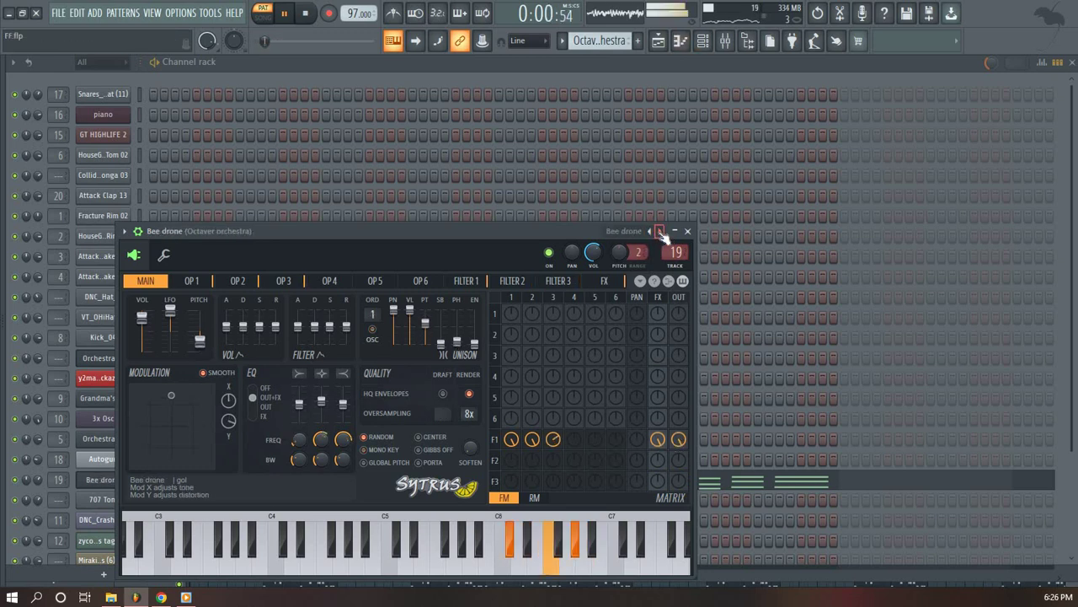
pyautogui.click(661, 232)
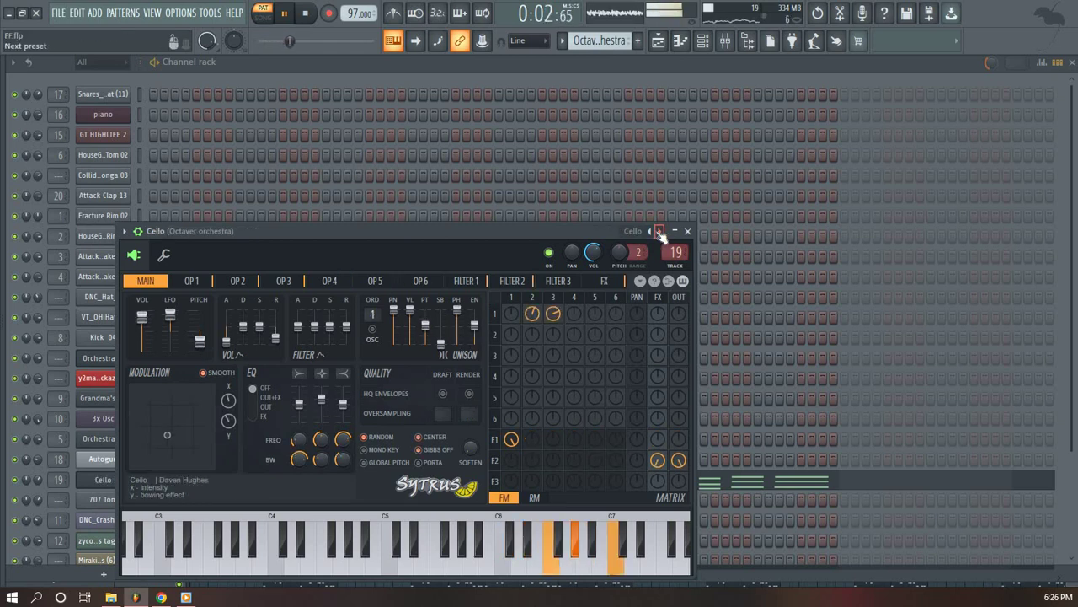
pyautogui.click(661, 232)
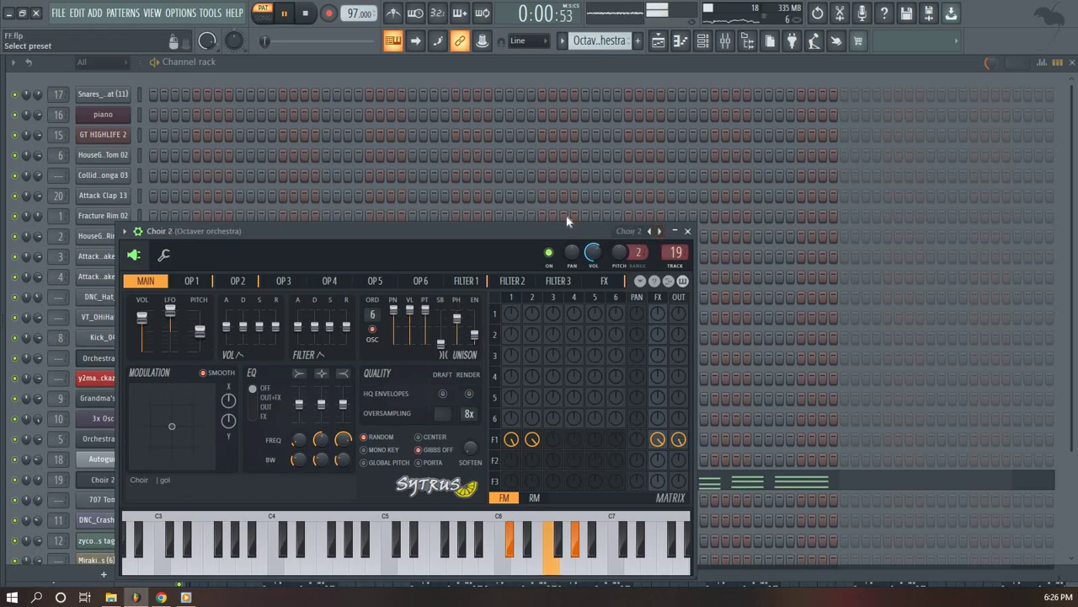
# Load the Orchestral 2 preset in Sytrus, look at the Octaver orchestra clips in the playlist and stop playback
pyautogui.click(633, 231)
pyautogui.click(396, 193)
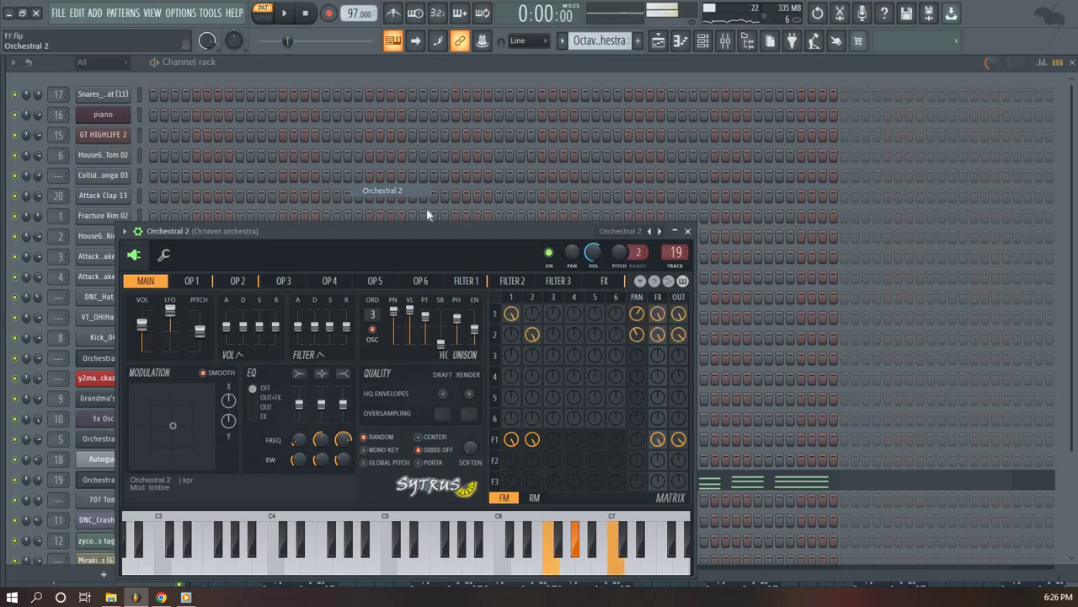
pyautogui.click(659, 40)
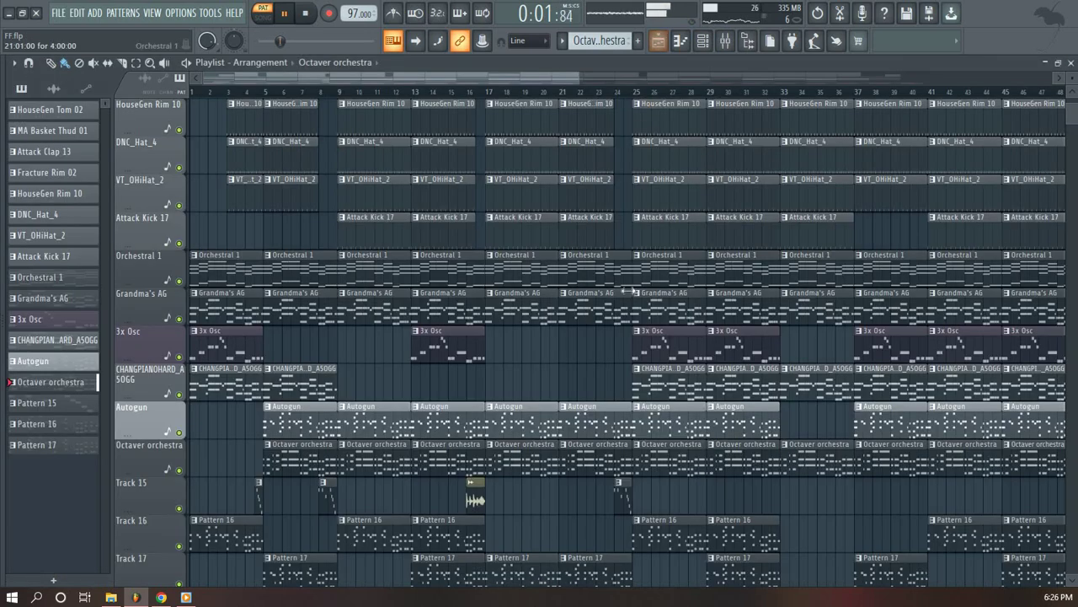
pyautogui.press('space')
# Select Pattern 15 in the channel rack, play it and open the 707 Tom notes in the piano roll
pyautogui.click(703, 40)
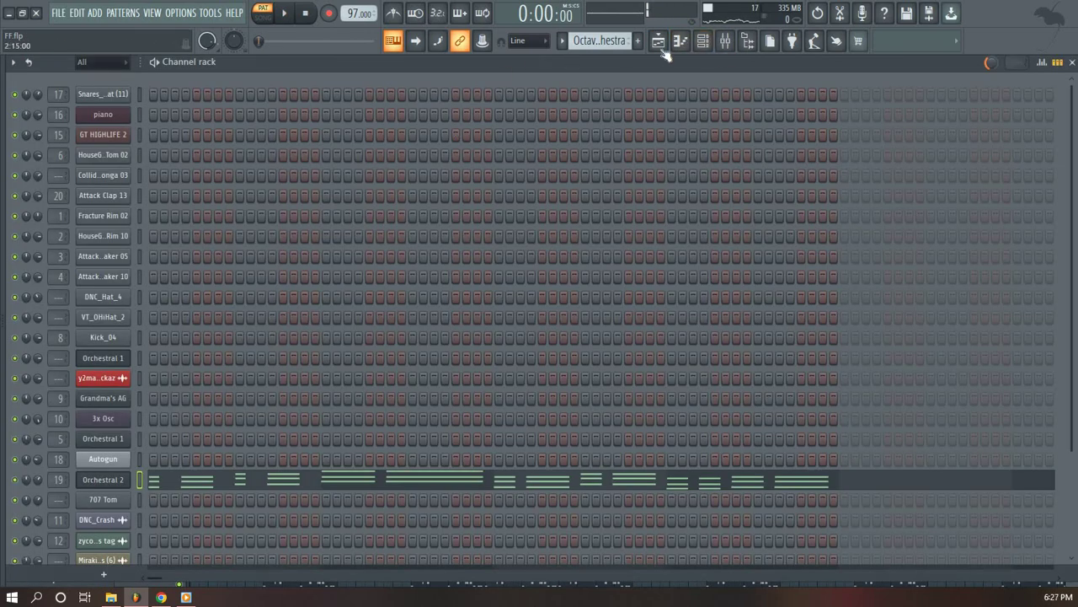
pyautogui.scroll(-2, 612, 46)
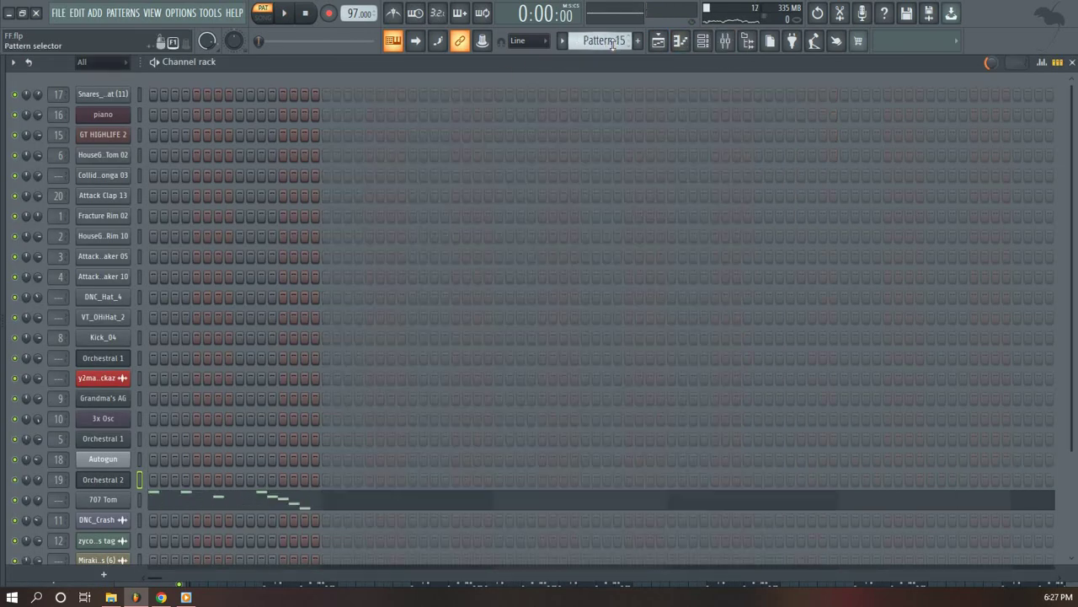
pyautogui.press('space')
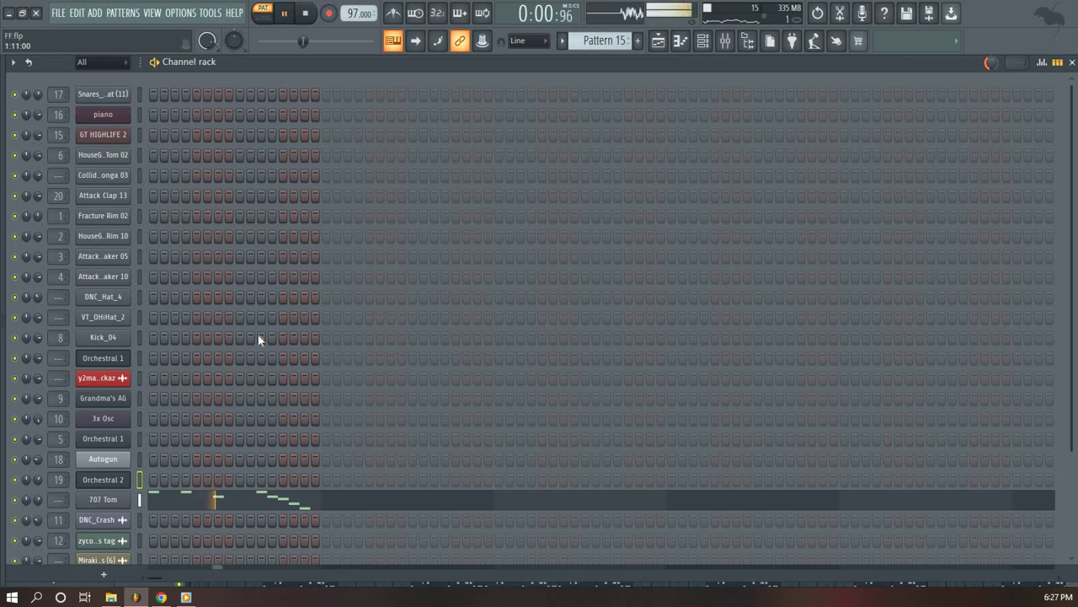
pyautogui.click(296, 510)
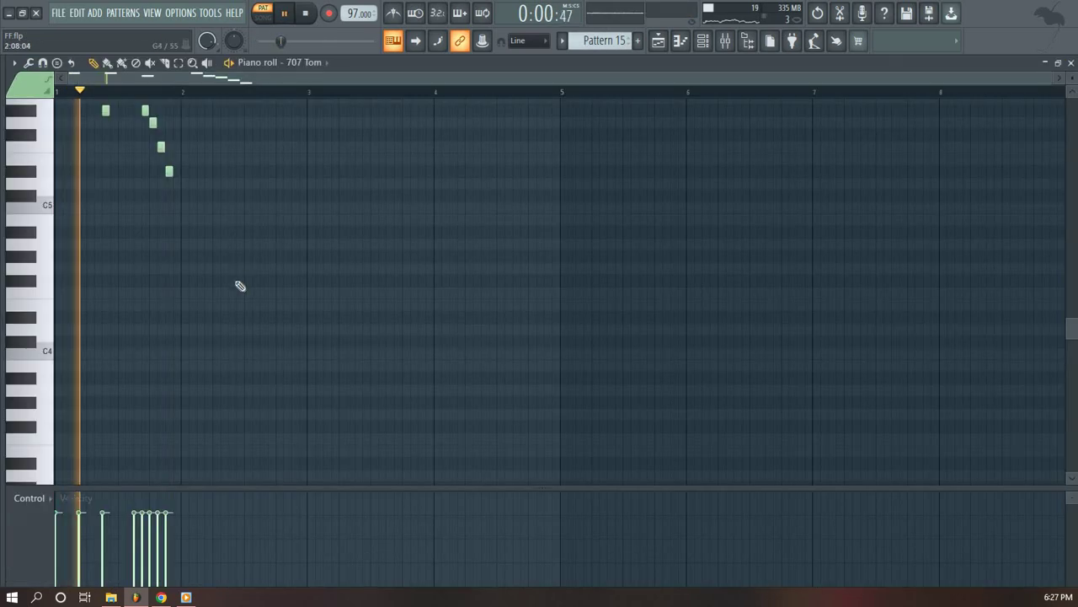
# Play Pattern 16 and Pattern 17 in the channel rack, and inspect the piano channel's instrument window during playback
pyautogui.click(704, 41)
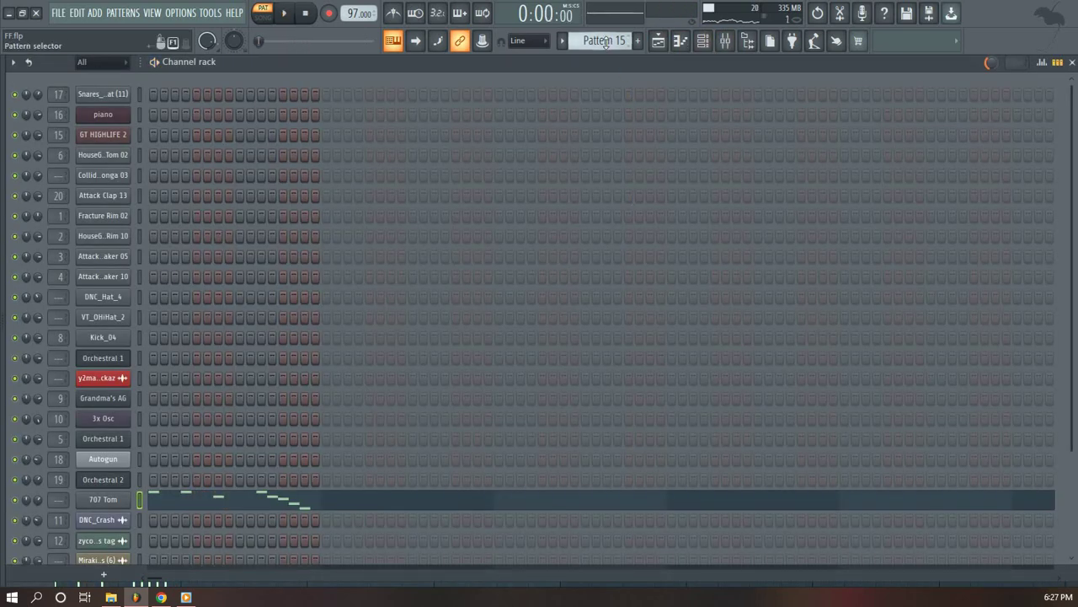
pyautogui.scroll(-1, 605, 42)
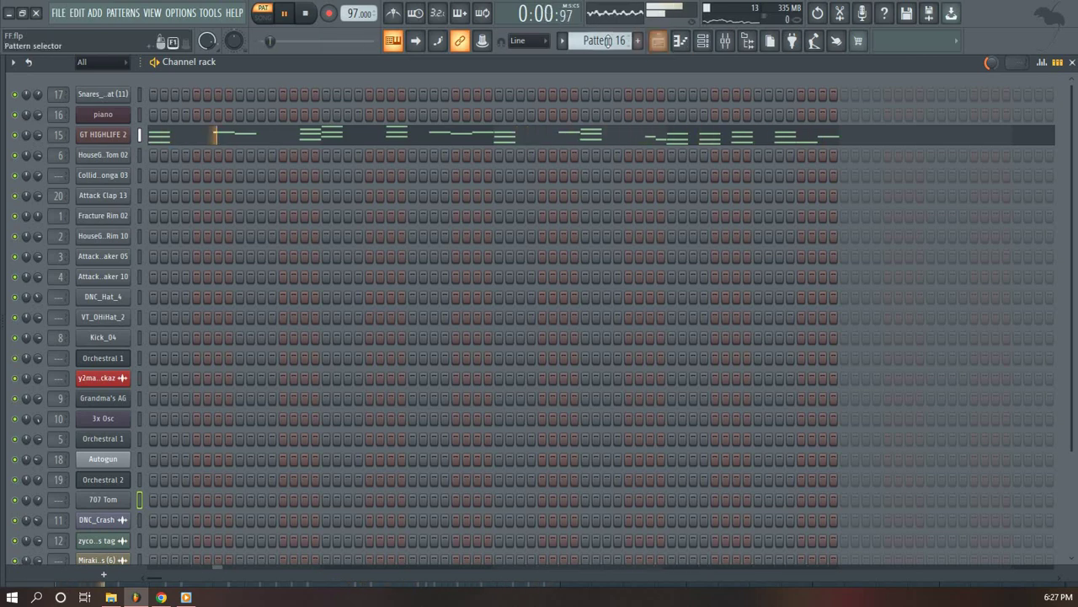
pyautogui.scroll(-1, 608, 40)
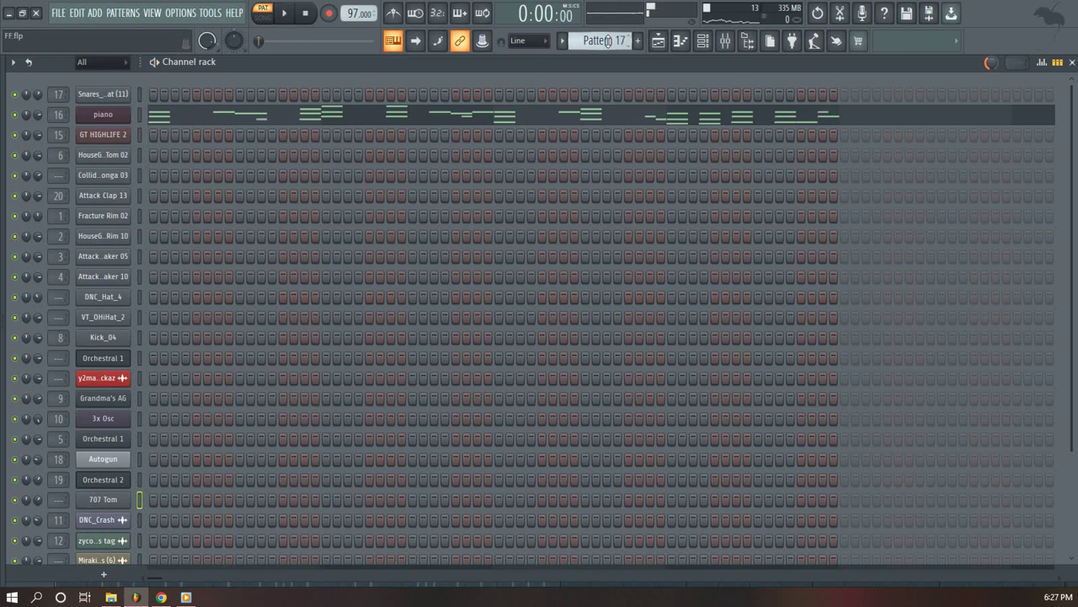
pyautogui.click(103, 115)
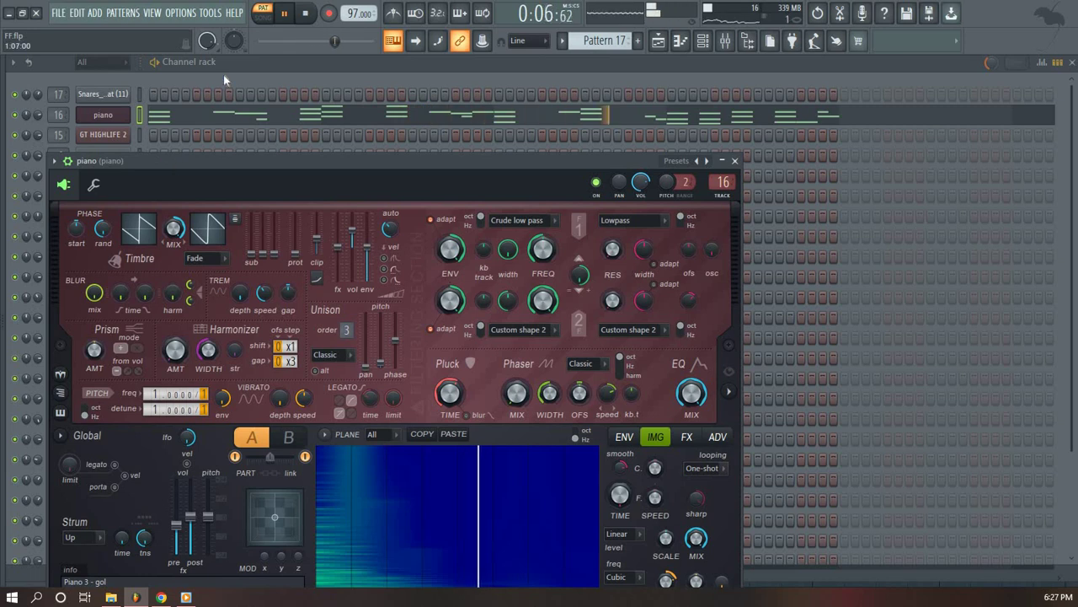
pyautogui.press('Escape')
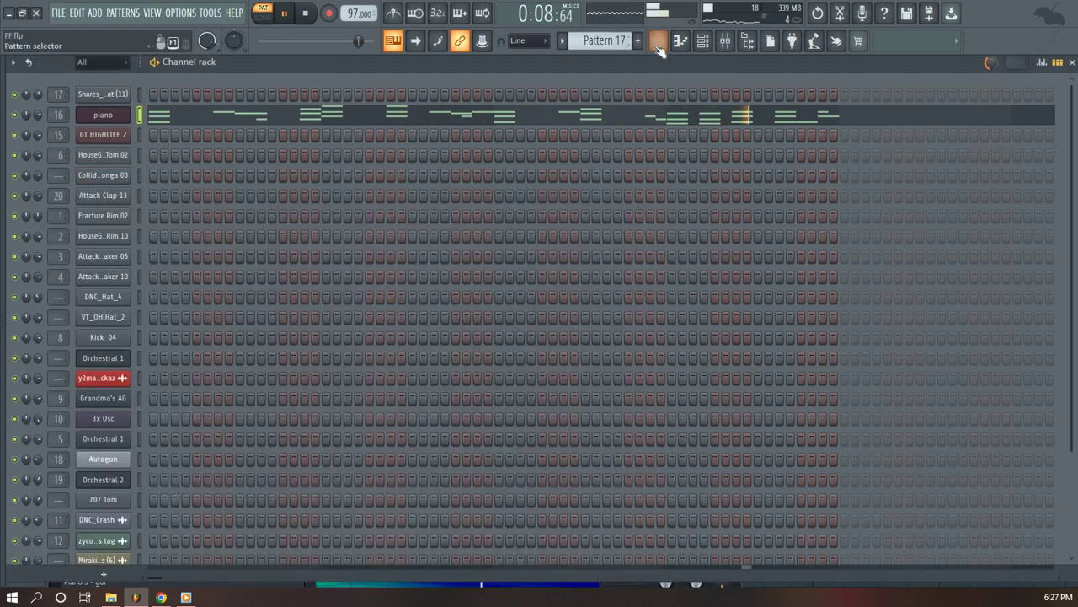
# Look at the Pattern 17 clips in the playlist and inspect the piano channel's mixer track
pyautogui.click(658, 42)
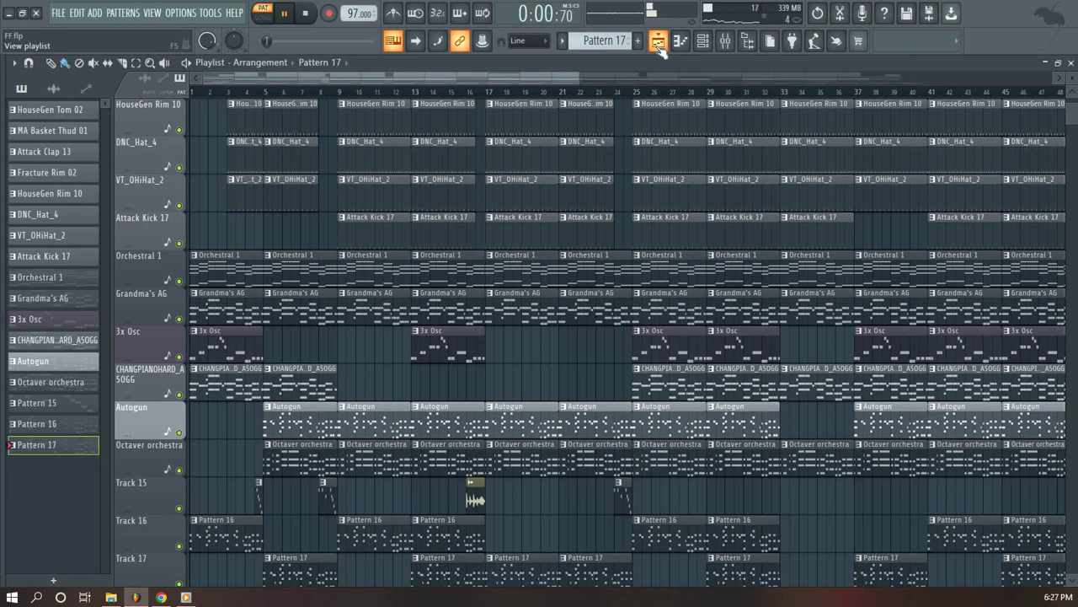
pyautogui.click(729, 46)
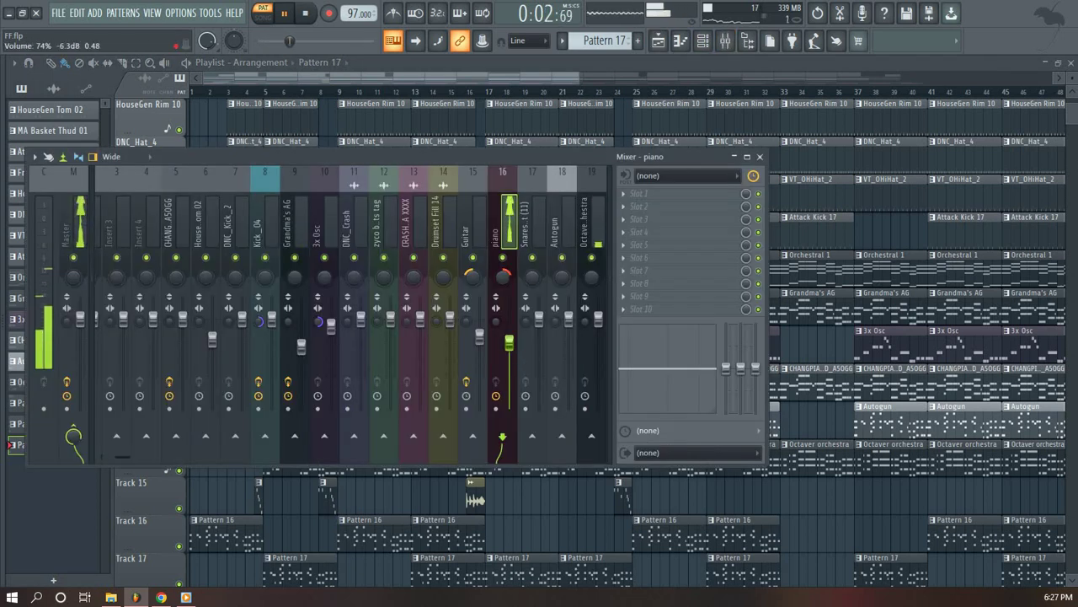
pyautogui.press('F9')
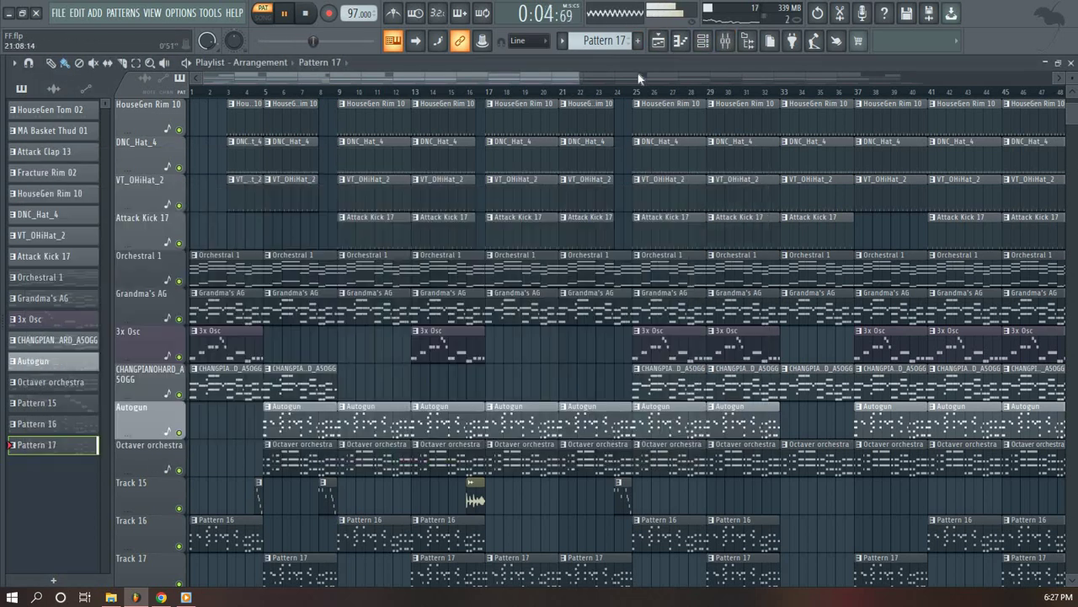
# Check whether Pattern 18 contains any notes in the channel rack and return to Pattern 17
pyautogui.click(703, 42)
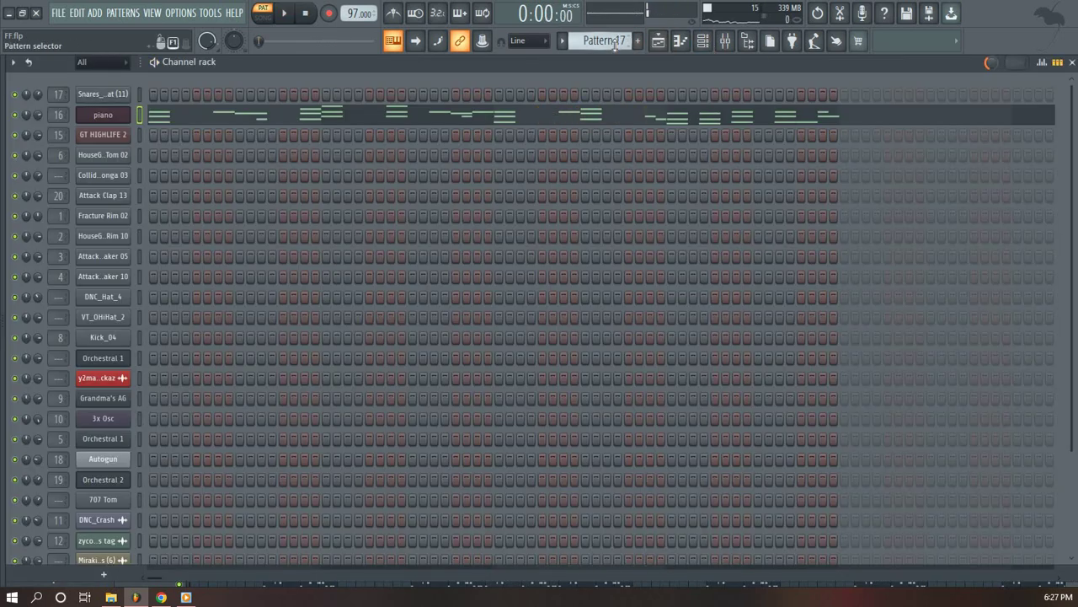
pyautogui.scroll(1, 614, 45)
pyautogui.scroll(-2, 615, 46)
pyautogui.press('space')
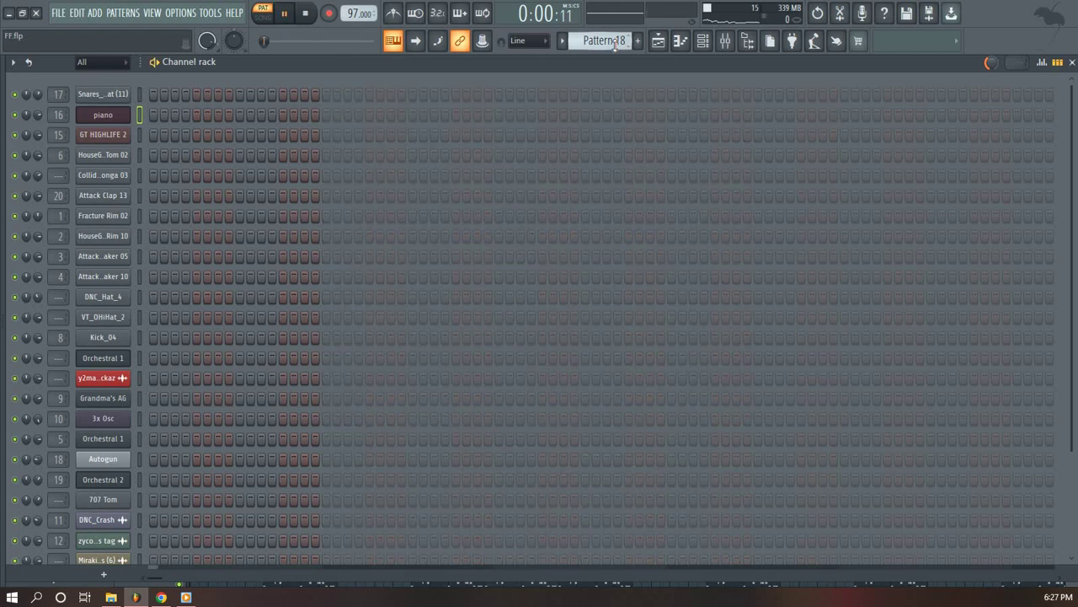
pyautogui.press('space')
pyautogui.scroll(1, 615, 44)
# Solo Track 18 in the playlist and unmute Tracks 15 to 17, Octaver orchestra, Autogun and CHANGPIANOHARD
pyautogui.click(657, 44)
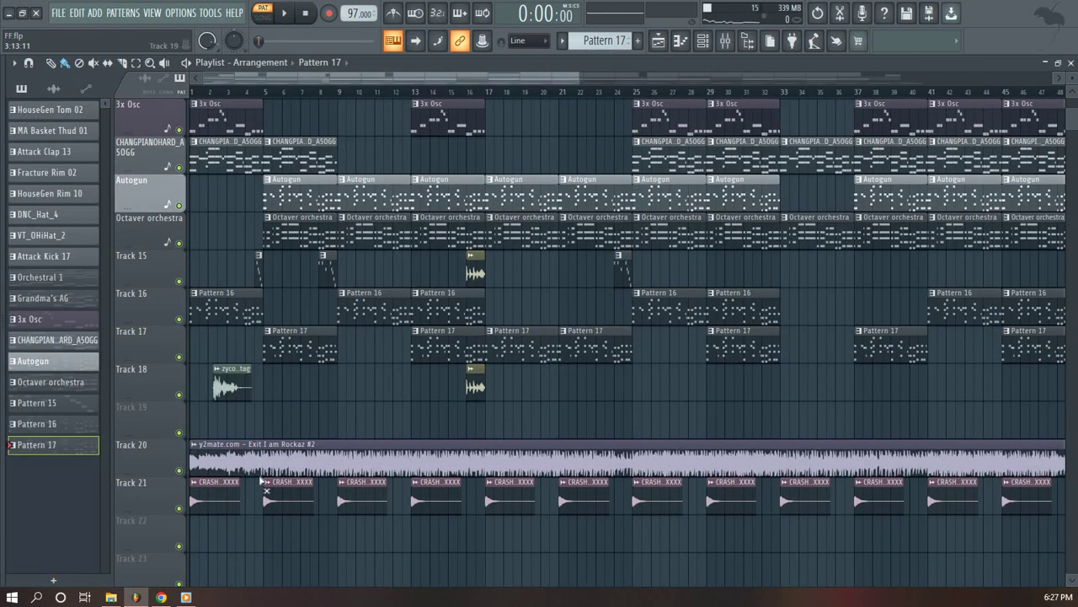
pyautogui.click(244, 460)
pyautogui.rightClick(178, 394)
pyautogui.click(179, 356)
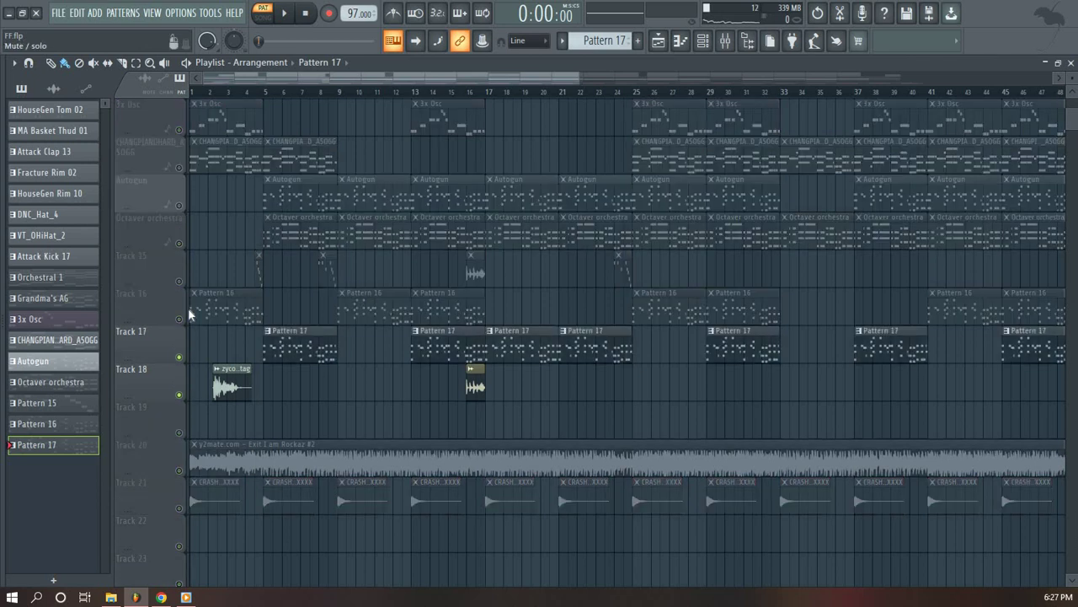
pyautogui.click(178, 319)
pyautogui.click(179, 242)
pyautogui.click(179, 205)
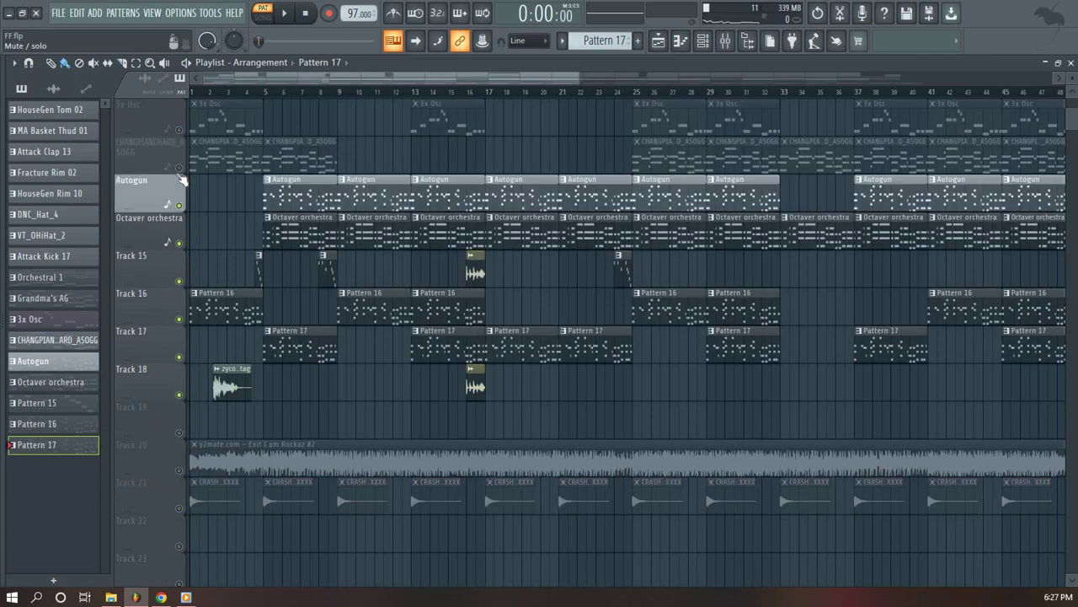
pyautogui.click(179, 166)
# Unmute the Orchestral 1, Grandma's AG and 3x Osc playlist tracks and play the arrangement in song mode
pyautogui.scroll(4, 168, 168)
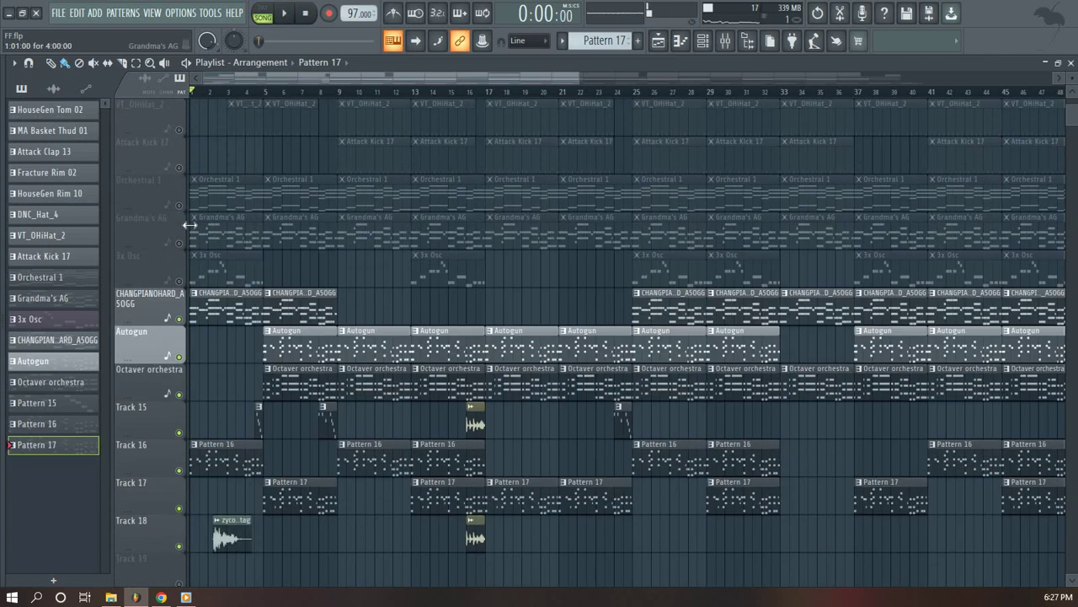
pyautogui.click(179, 205)
pyautogui.click(178, 242)
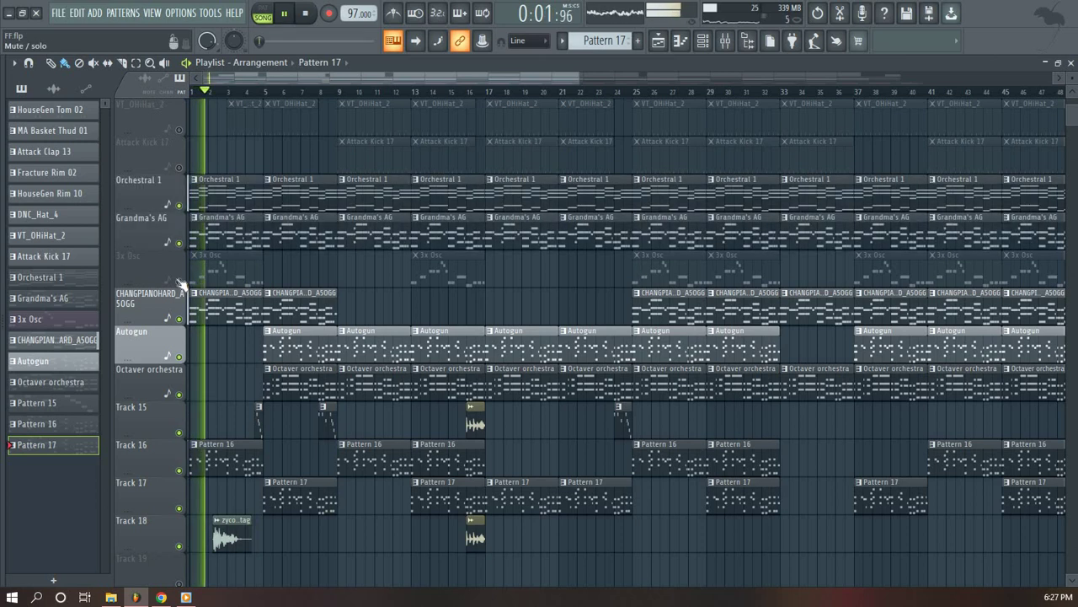
pyautogui.click(178, 281)
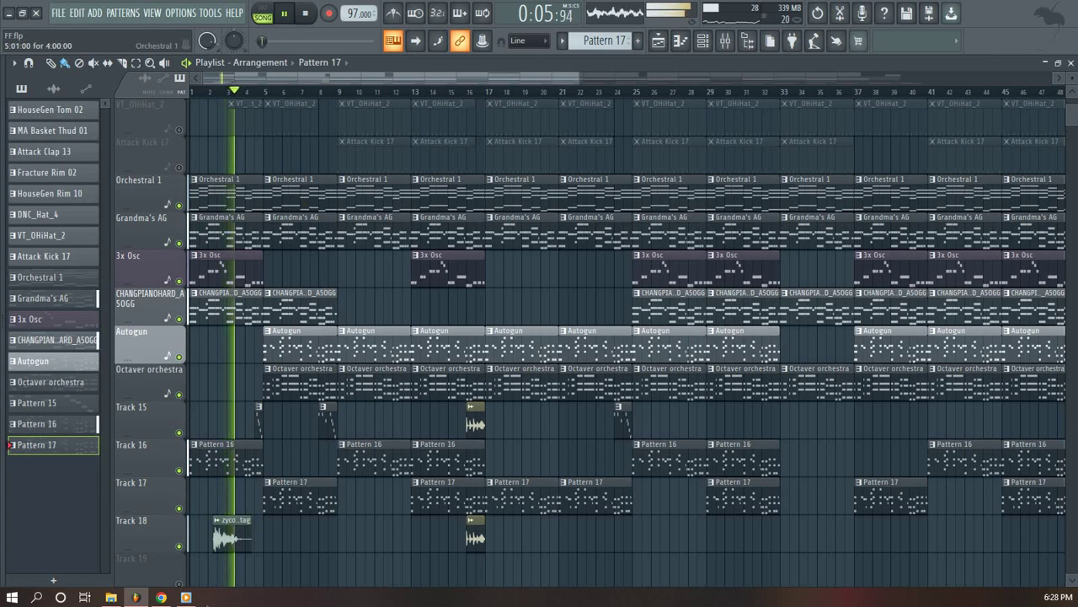
# Inspect the zyco beats tag clip's sampler settings and its mixer track while the song plays
pyautogui.doubleClick(228, 539)
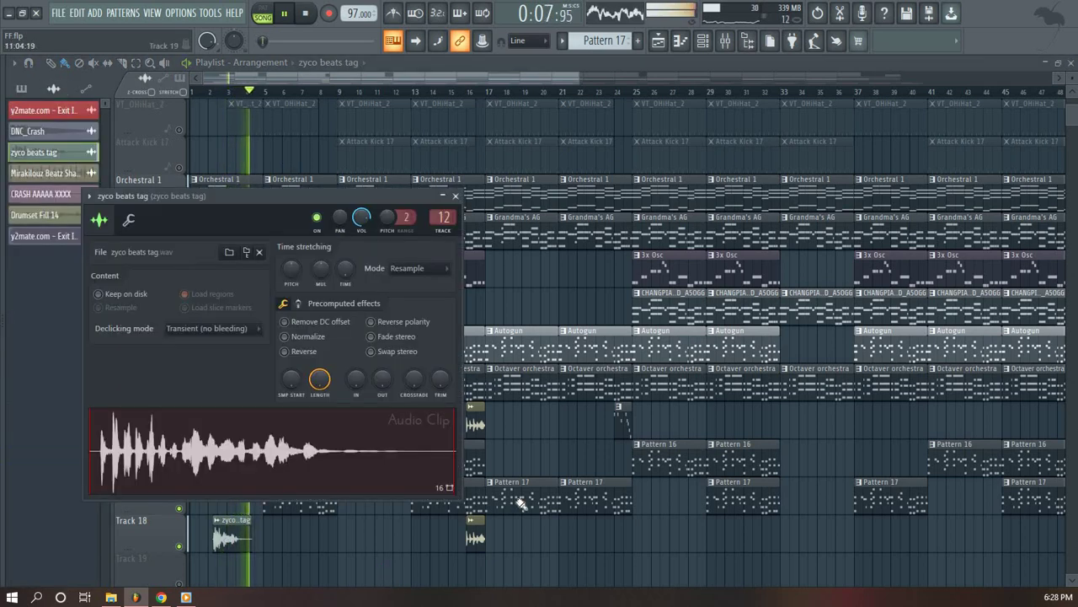
pyautogui.press('Escape')
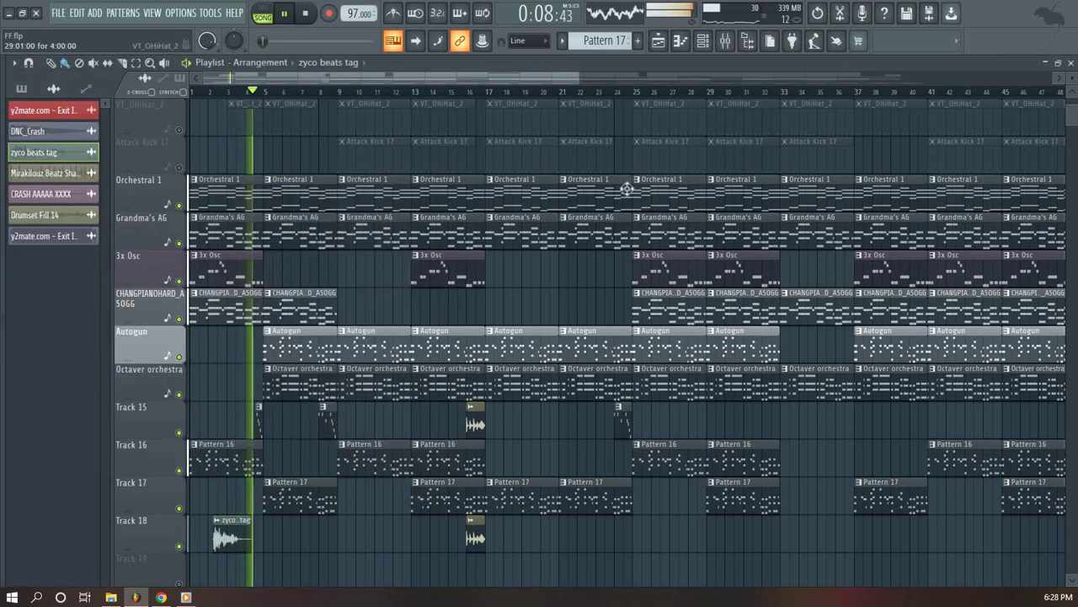
pyautogui.click(728, 42)
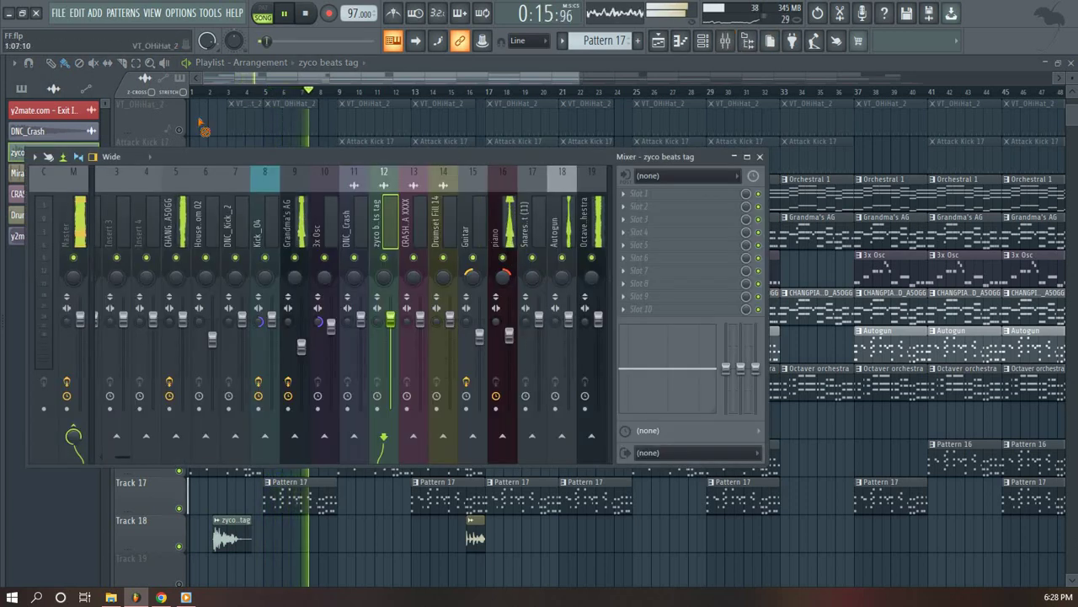
pyautogui.press('F9')
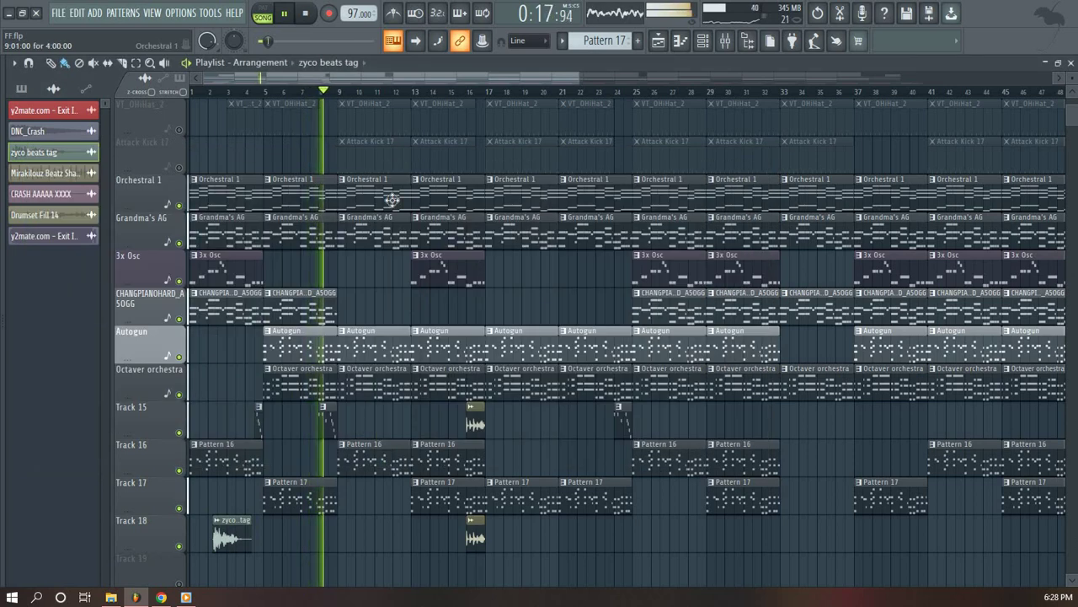
# Unmute the crash clips on Track 21 of the playlist during playback
pyautogui.scroll(-5, 392, 200)
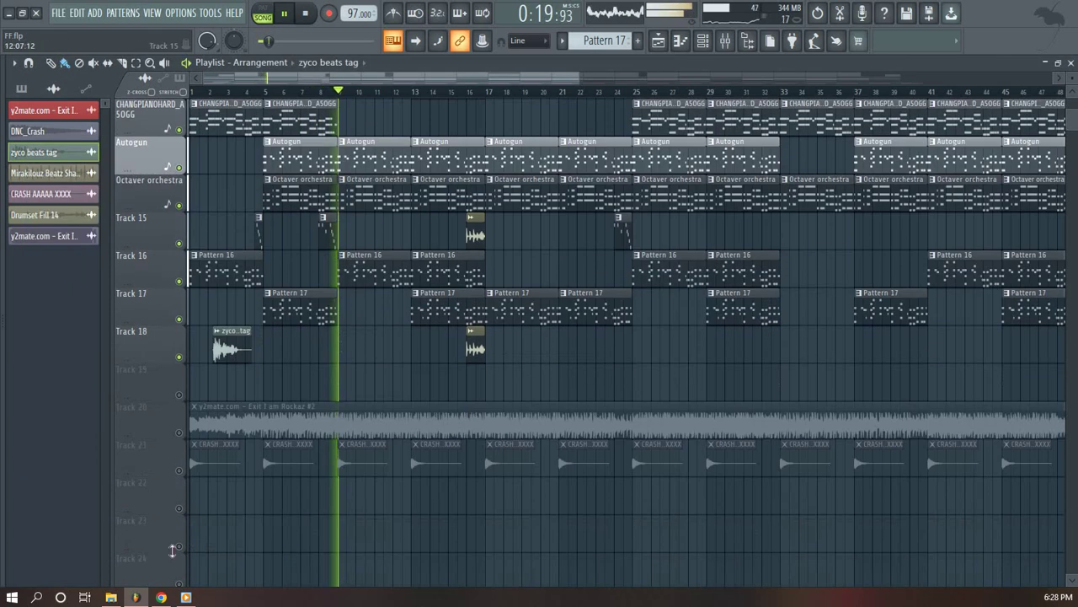
pyautogui.scroll(-2, 481, 436)
pyautogui.scroll(8, 491, 433)
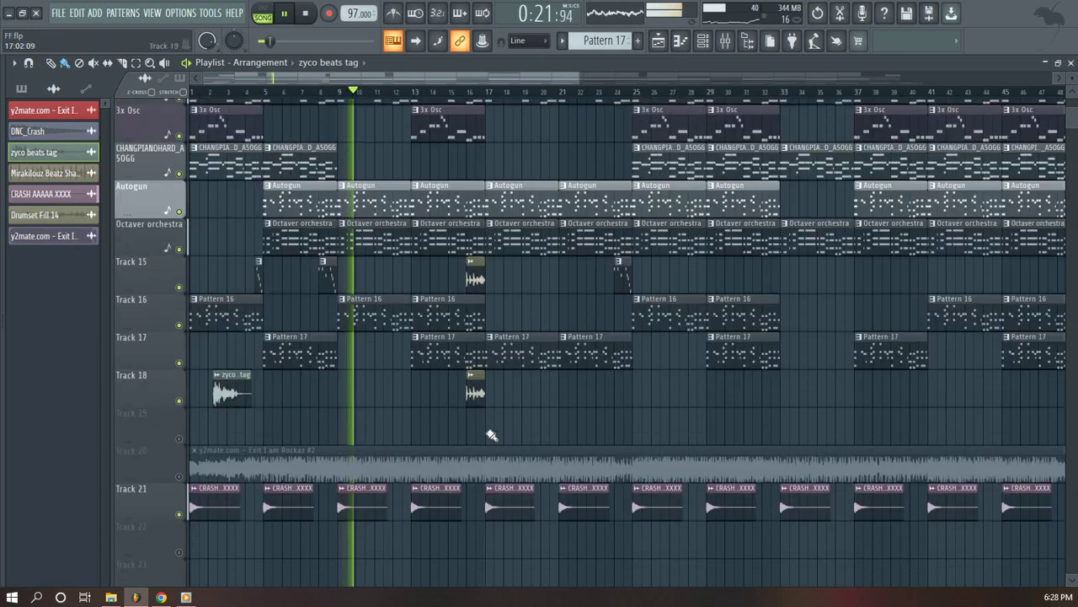
# Restart the song and unmute the HouseGen Rim 10, DNC_Hat_4 and VT_OHiHat_2 playlist tracks
pyautogui.scroll(5, 364, 135)
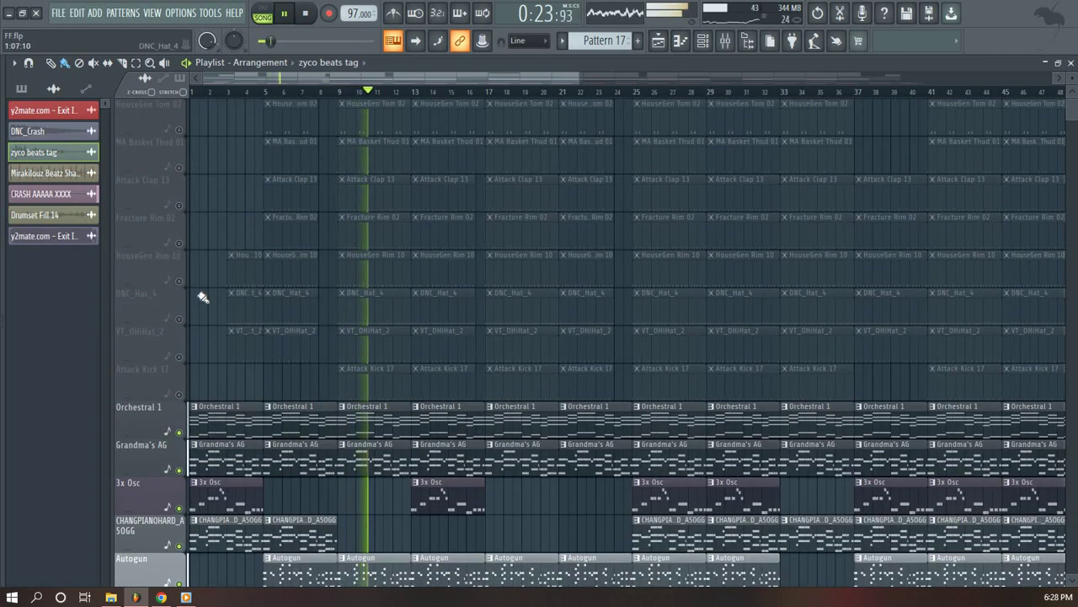
pyautogui.press('space')
pyautogui.click(179, 280)
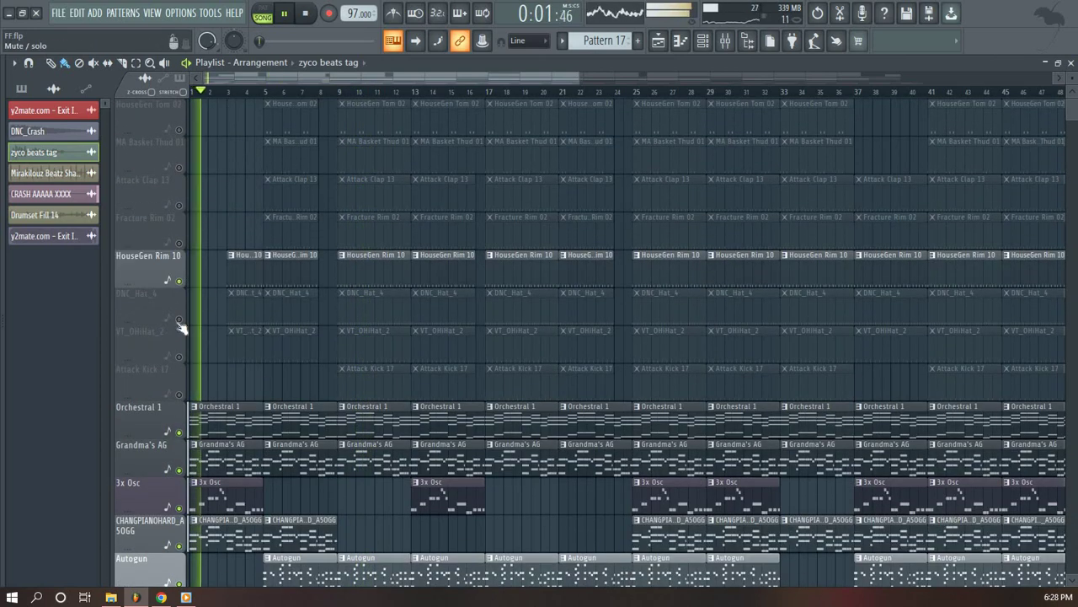
pyautogui.click(179, 318)
pyautogui.click(179, 356)
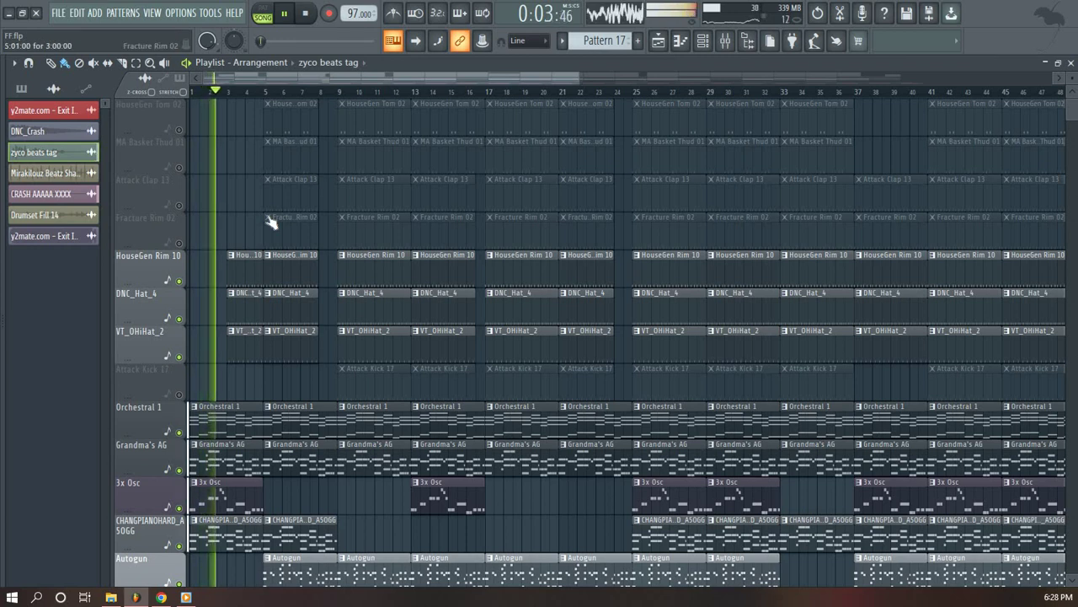
# Inspect the DNC_Hat_4 pattern's steps in the channel rack during playback, then return to the playlist
pyautogui.scroll(-2, 287, 322)
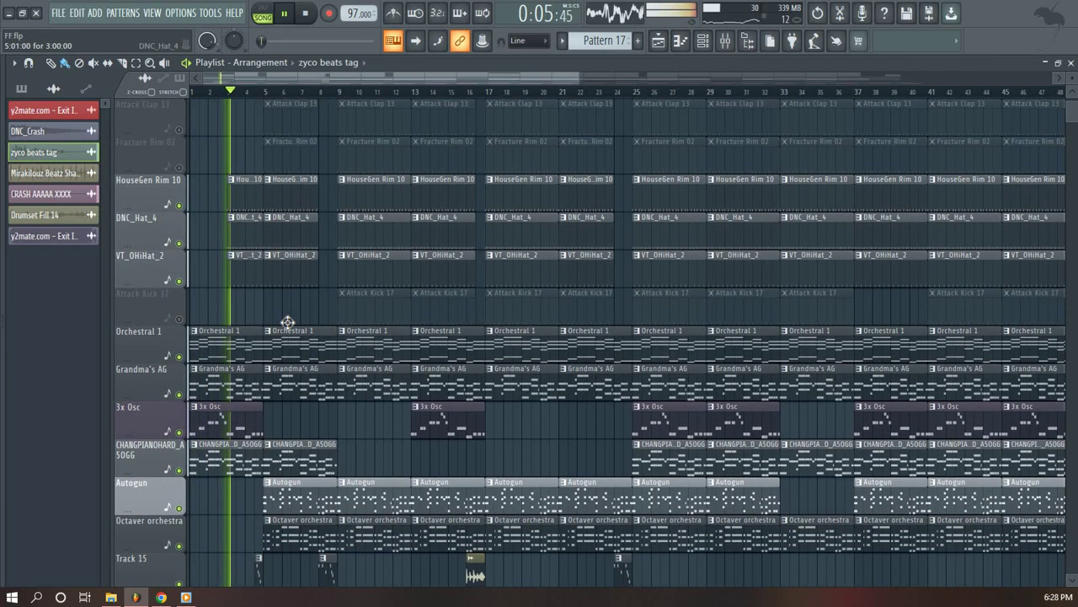
pyautogui.click(236, 233)
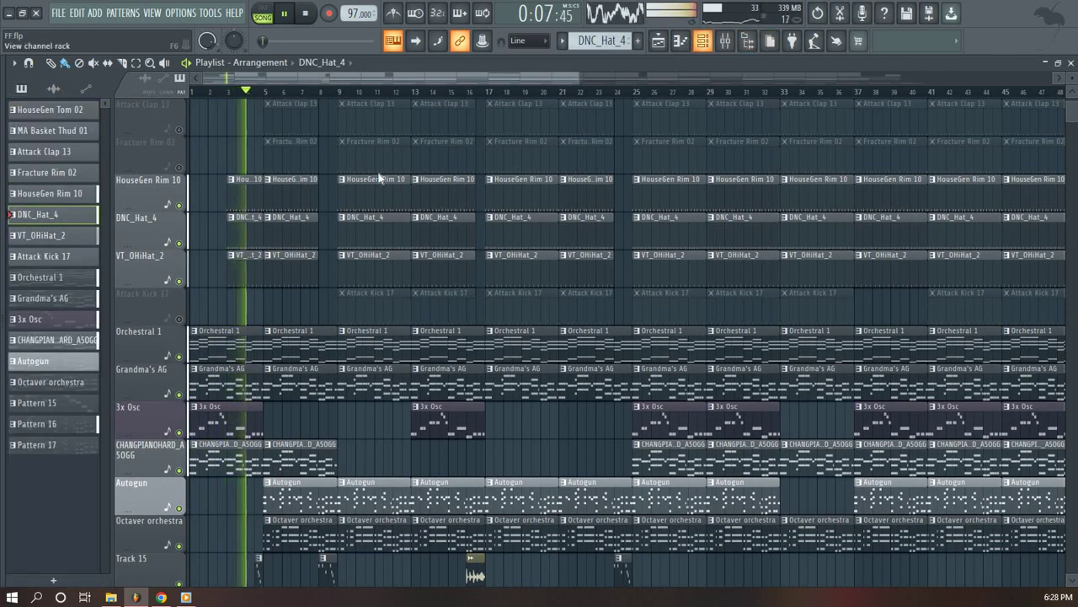
pyautogui.doubleClick(236, 233)
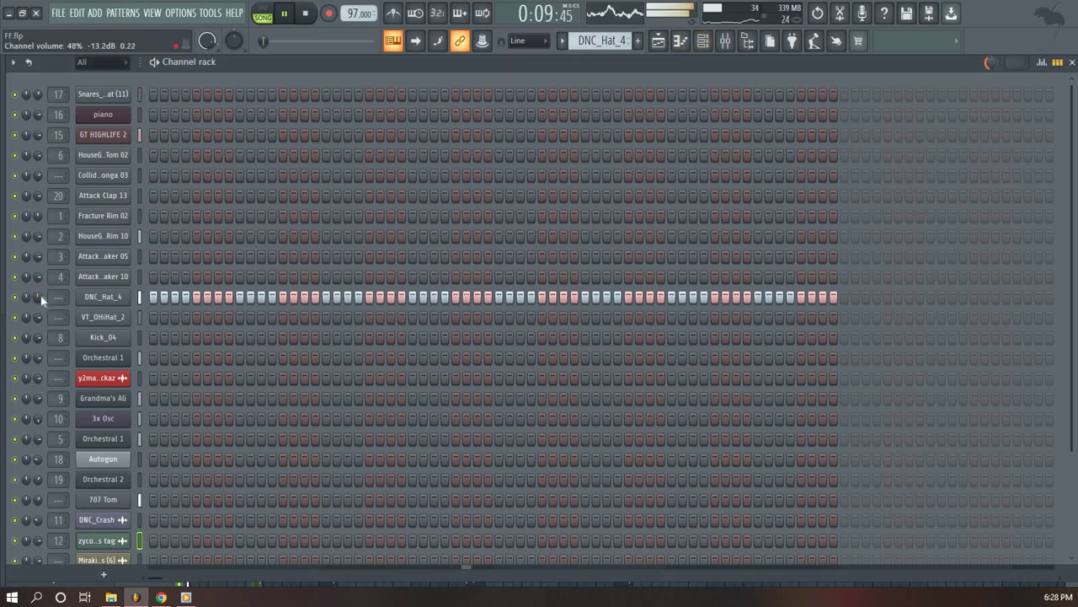
pyautogui.click(661, 42)
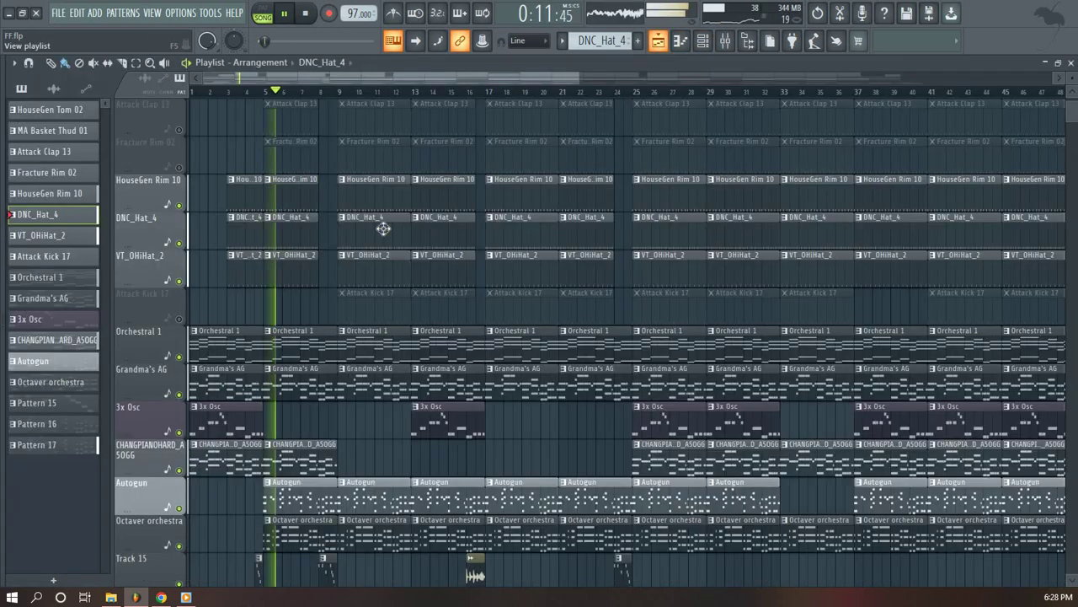
# Save the project and stop the song playback
pyautogui.scroll(-5, 349, 373)
pyautogui.scroll(-1, 349, 373)
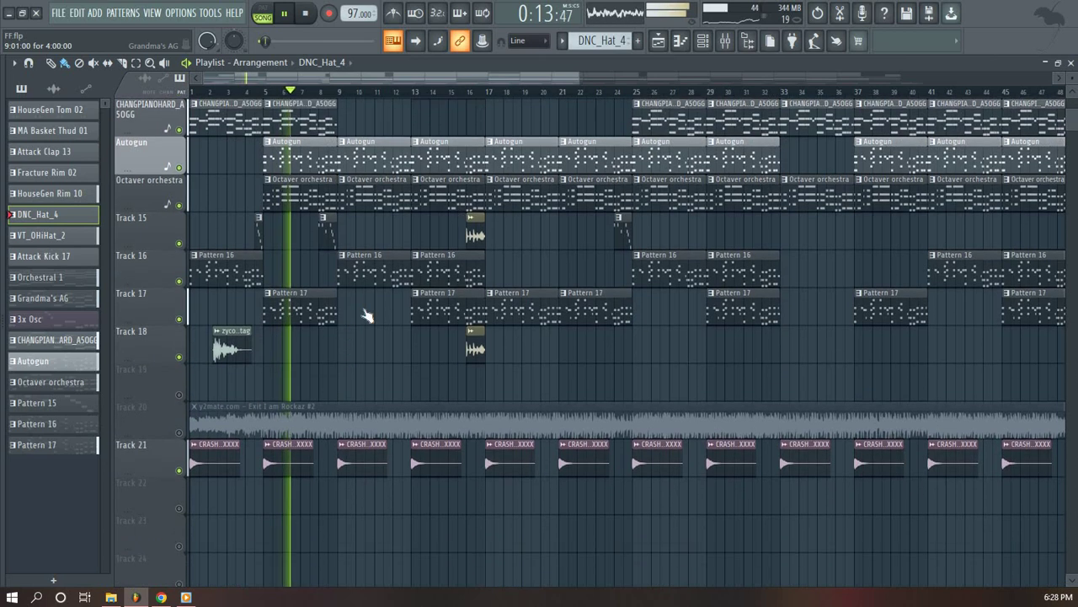
pyautogui.scroll(8, 366, 312)
pyautogui.scroll(2, 379, 219)
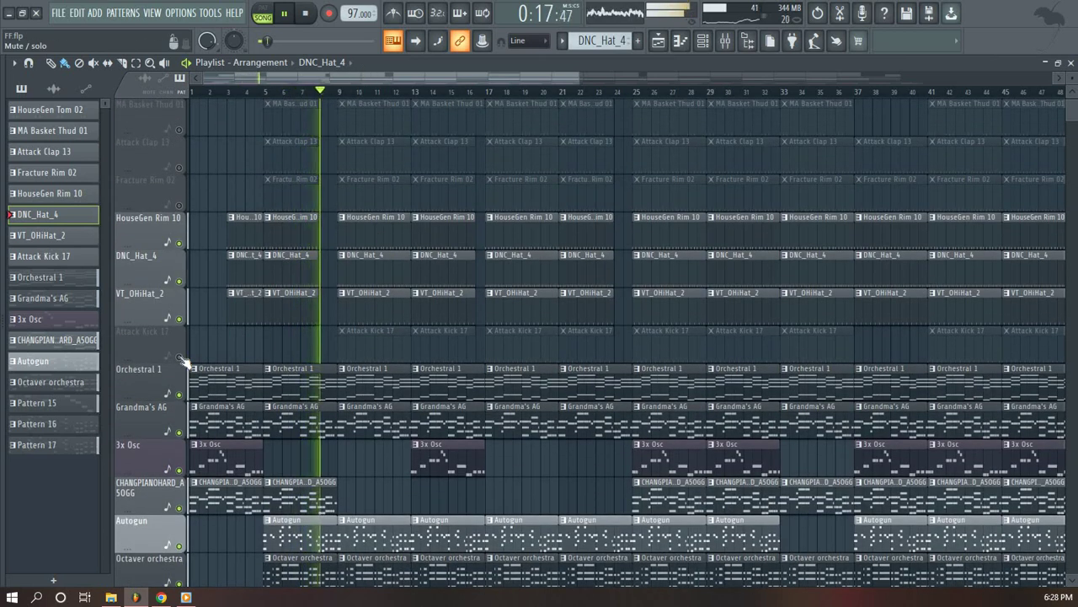
pyautogui.click(57, 13)
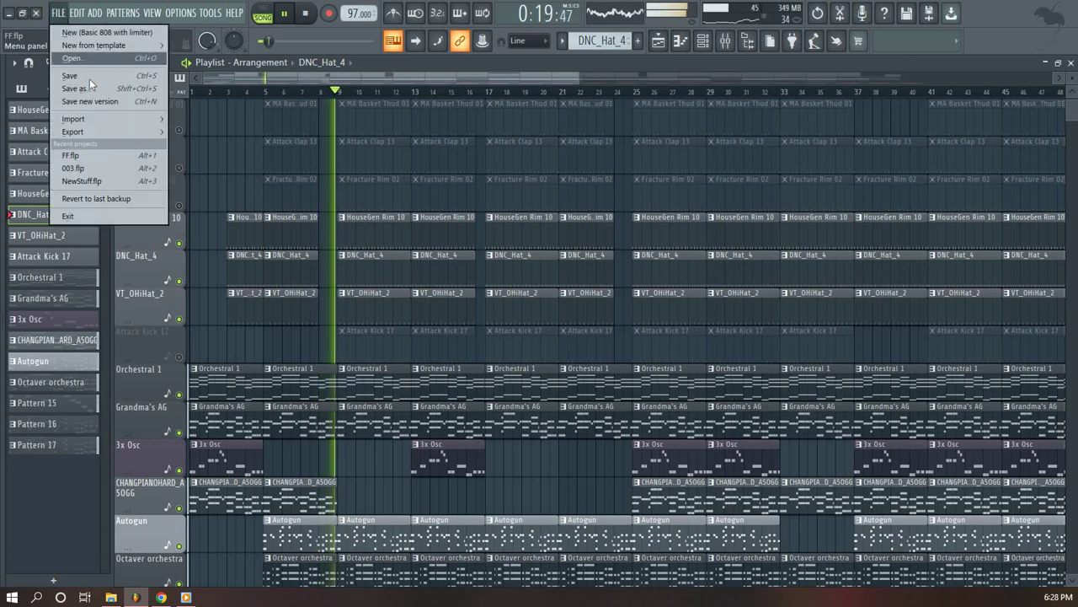
pyautogui.click(89, 78)
pyautogui.press('space')
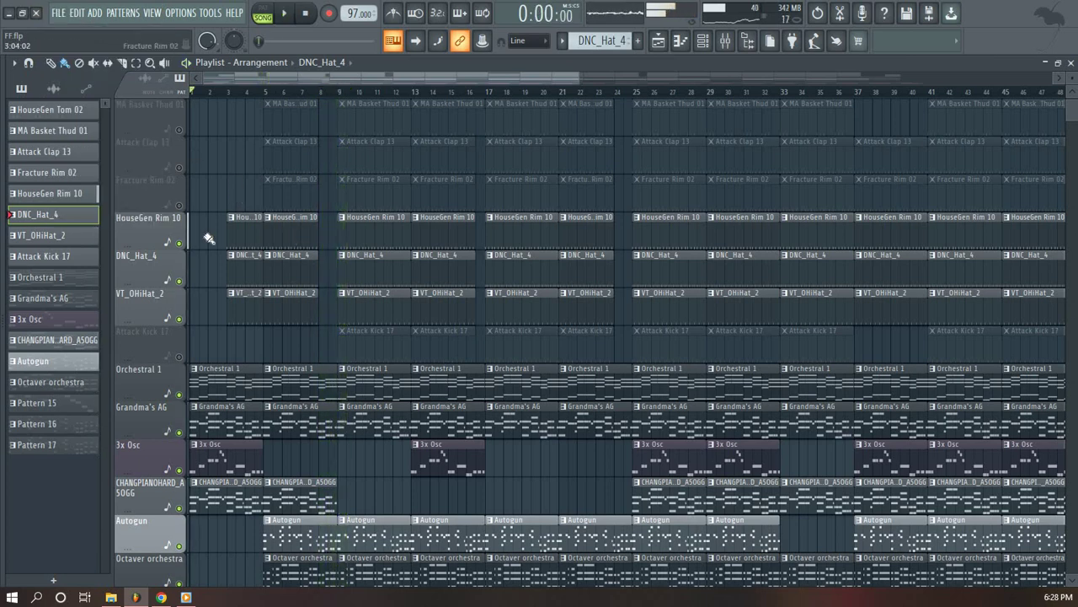
# Unmute all playlist tracks and play the arrangement from the start
pyautogui.scroll(-5, 356, 255)
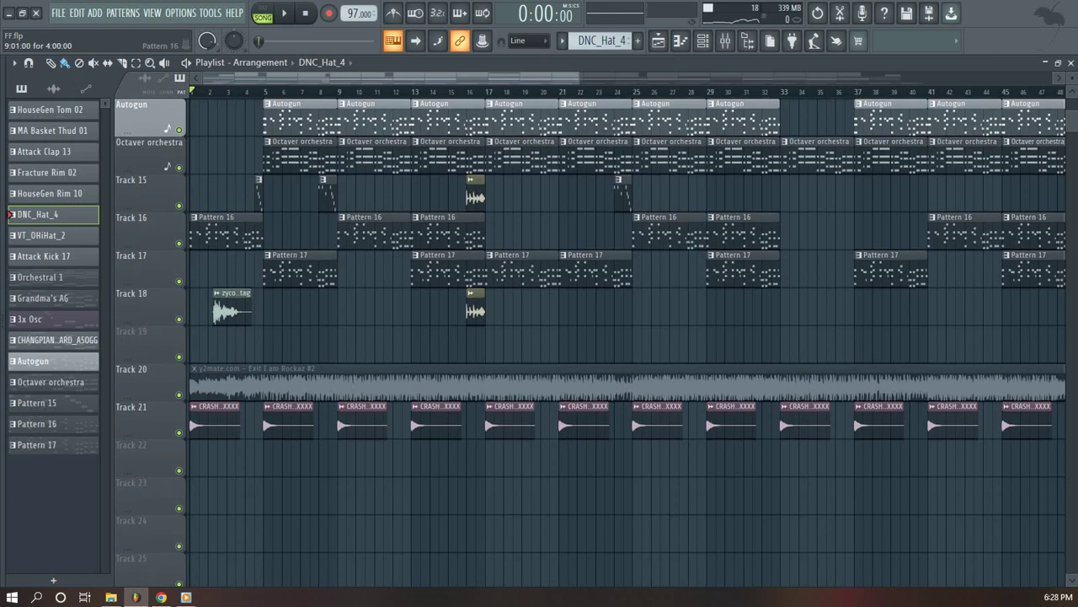
pyautogui.scroll(5, 288, 213)
pyautogui.press('space')
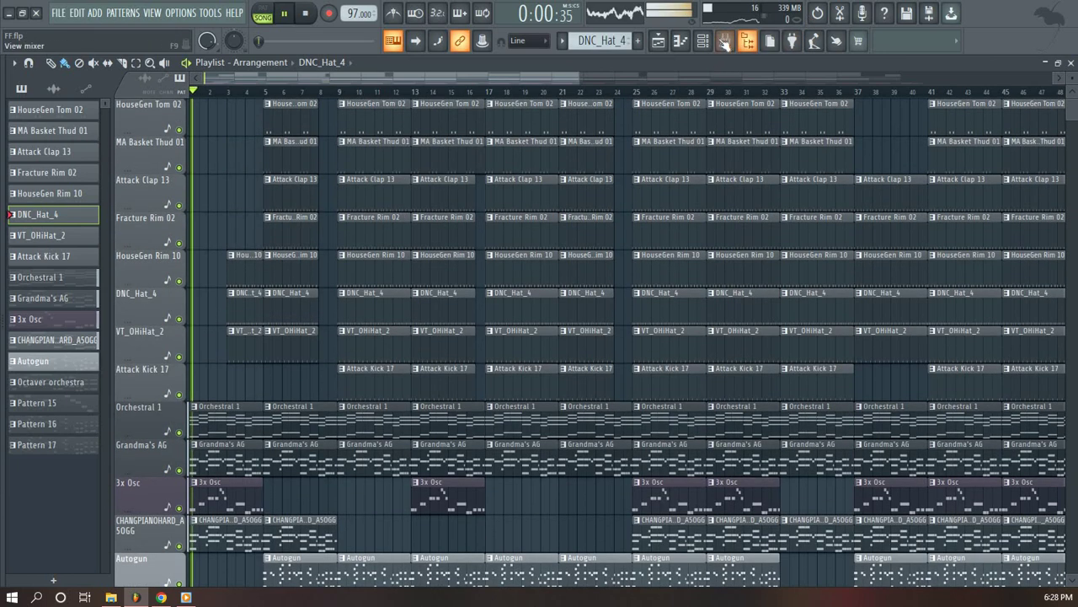
# Stop playback and show the mixer maximized from Insert 1 onward
pyautogui.click(724, 41)
pyautogui.press('space')
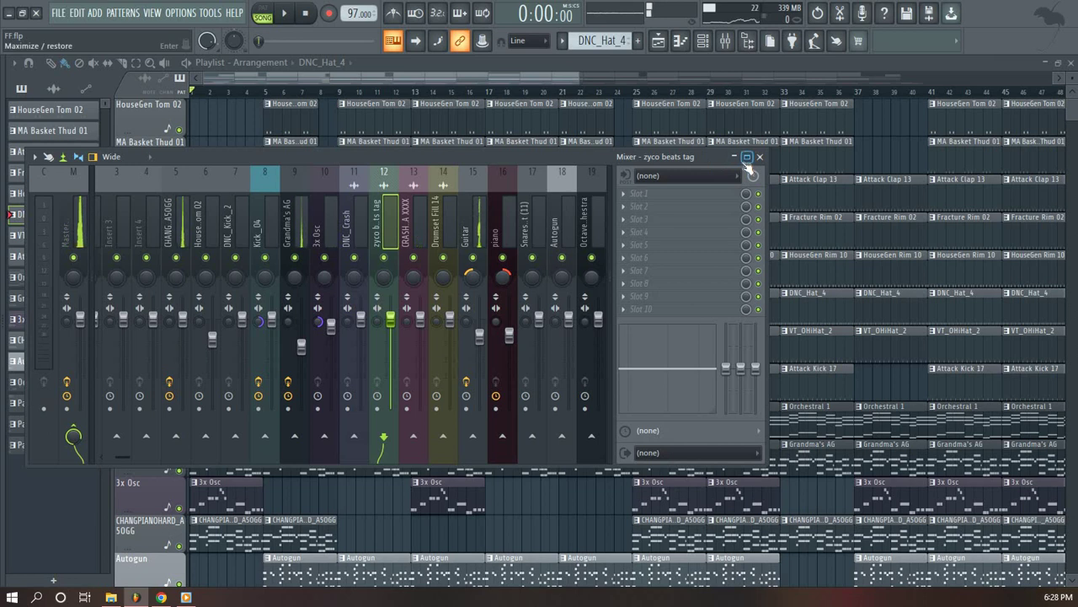
pyautogui.click(747, 157)
pyautogui.hscroll(-2, 119, 167)
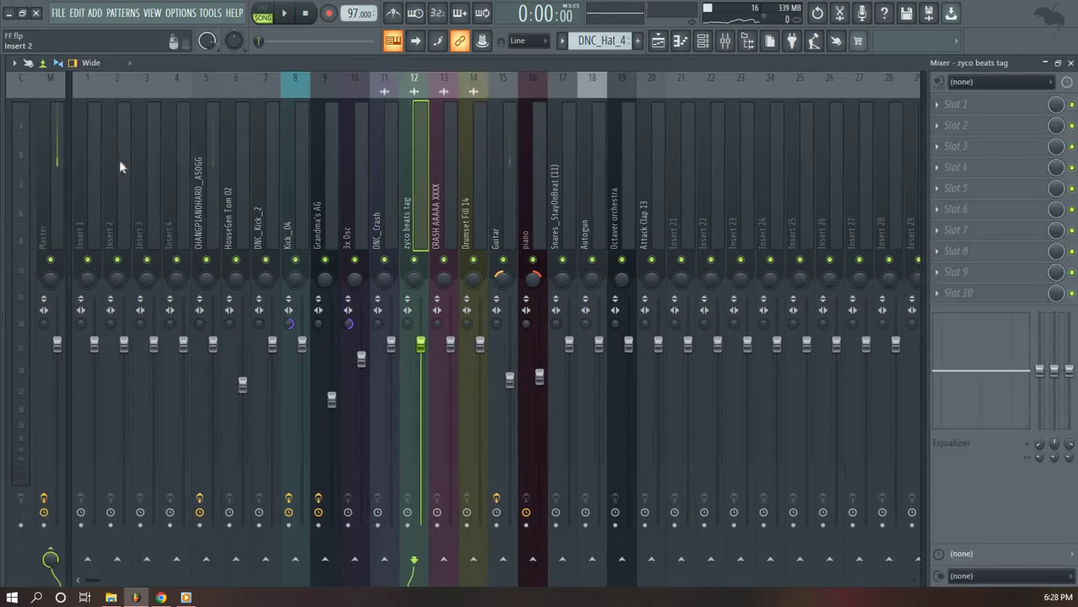
# Examine the effect slots and EQ of the crash, Guitar, piano, snare, Autogun, Octaver orchestra and Attack Clap 13 mixer tracks
pyautogui.click(650, 160)
pyautogui.click(539, 160)
pyautogui.click(450, 160)
pyautogui.click(569, 161)
pyautogui.click(629, 160)
pyautogui.click(599, 161)
pyautogui.click(569, 160)
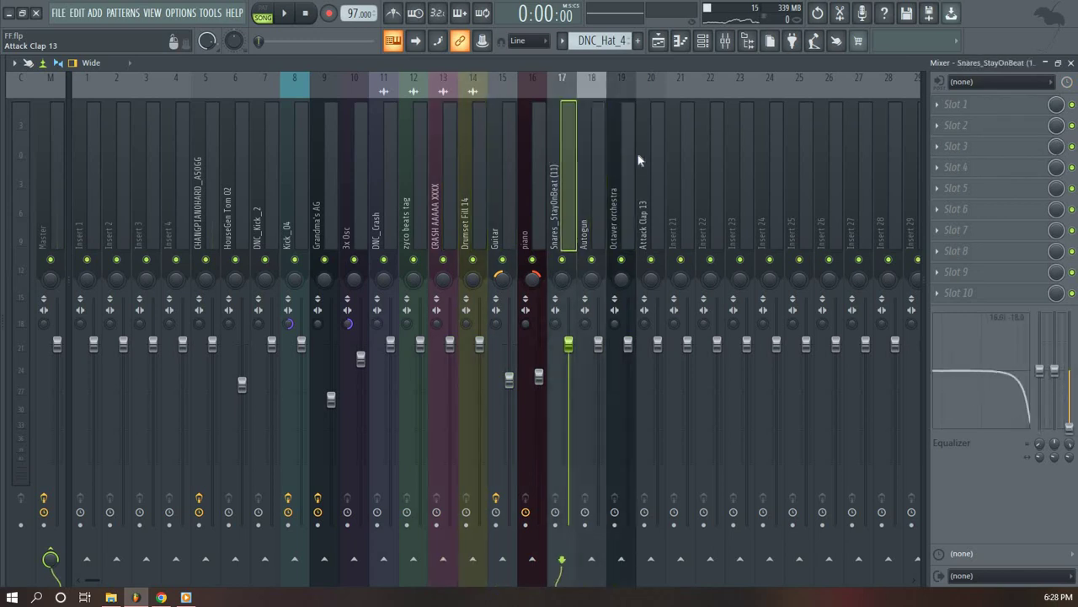
pyautogui.click(629, 160)
pyautogui.click(682, 160)
pyautogui.click(652, 160)
pyautogui.click(598, 160)
pyautogui.click(653, 160)
pyautogui.click(509, 168)
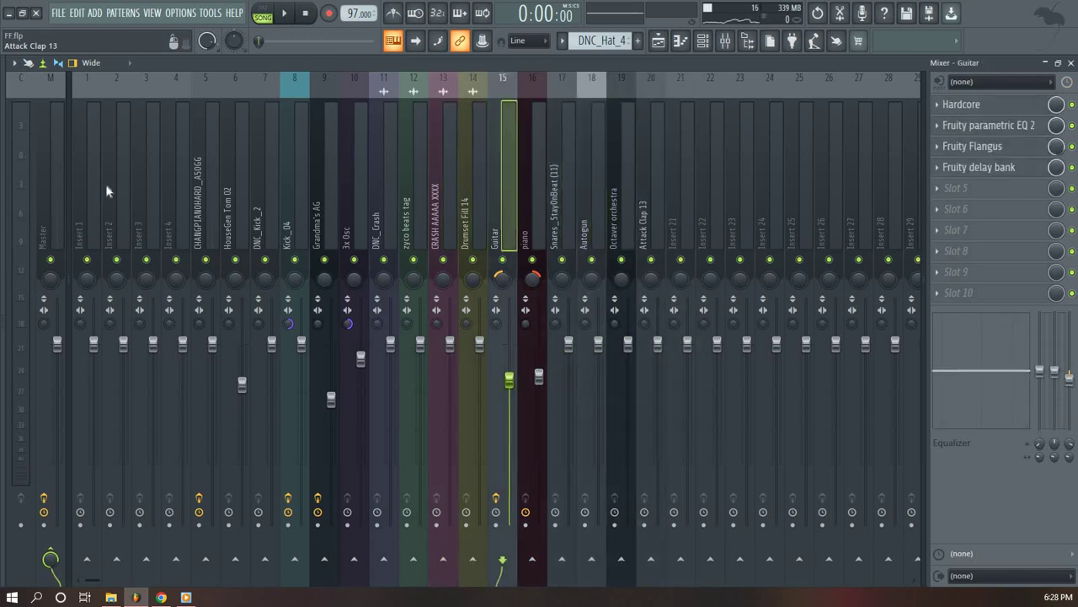
# Compare the effect slots of Insert 1, Grandma's AG and the Master mixer track
pyautogui.click(93, 192)
pyautogui.click(52, 155)
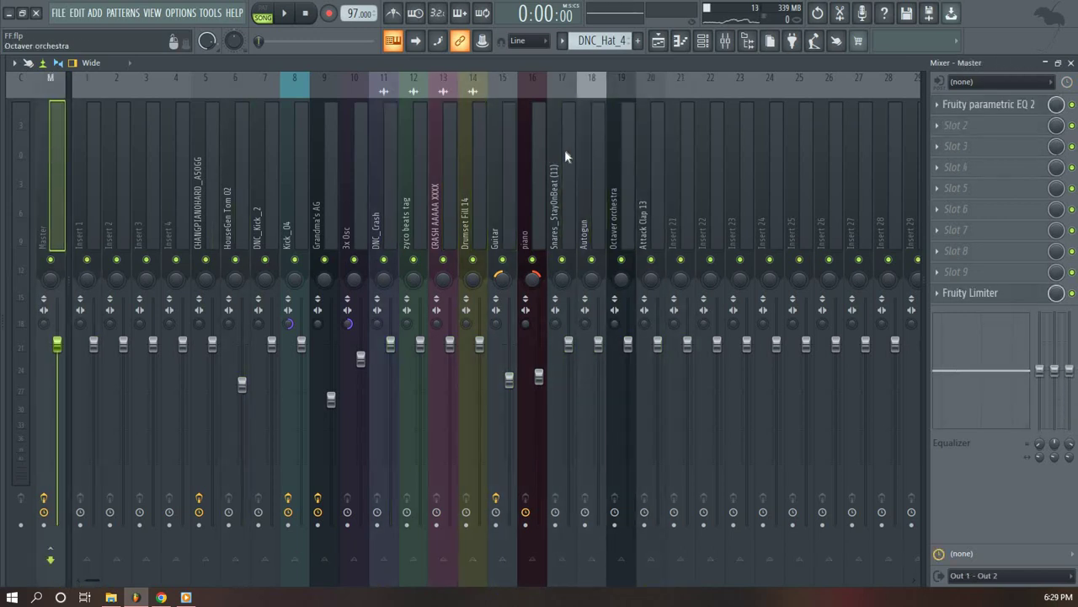
pyautogui.click(320, 181)
pyautogui.click(93, 151)
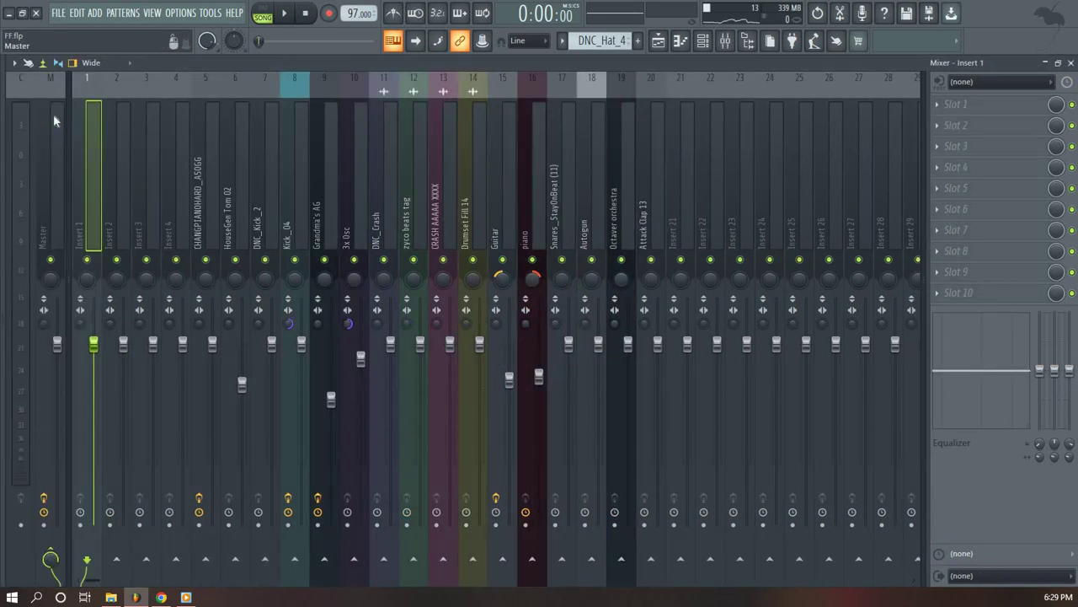
pyautogui.click(54, 120)
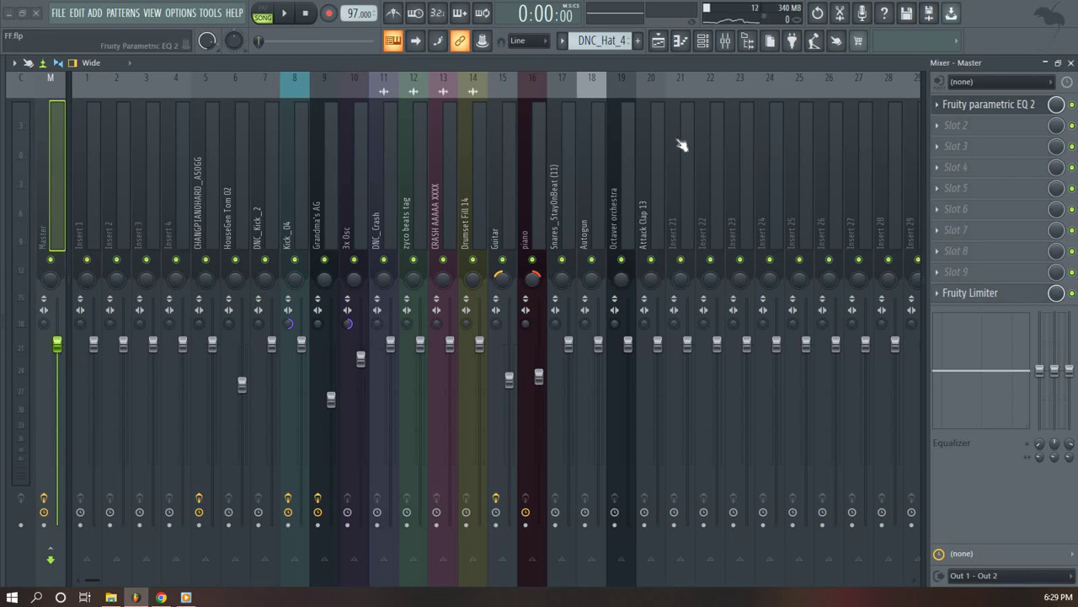
# Open the Master track's Fruity parametric EQ 2 and Fruity Limiter and arrange the EQ window above the limiter
pyautogui.click(985, 104)
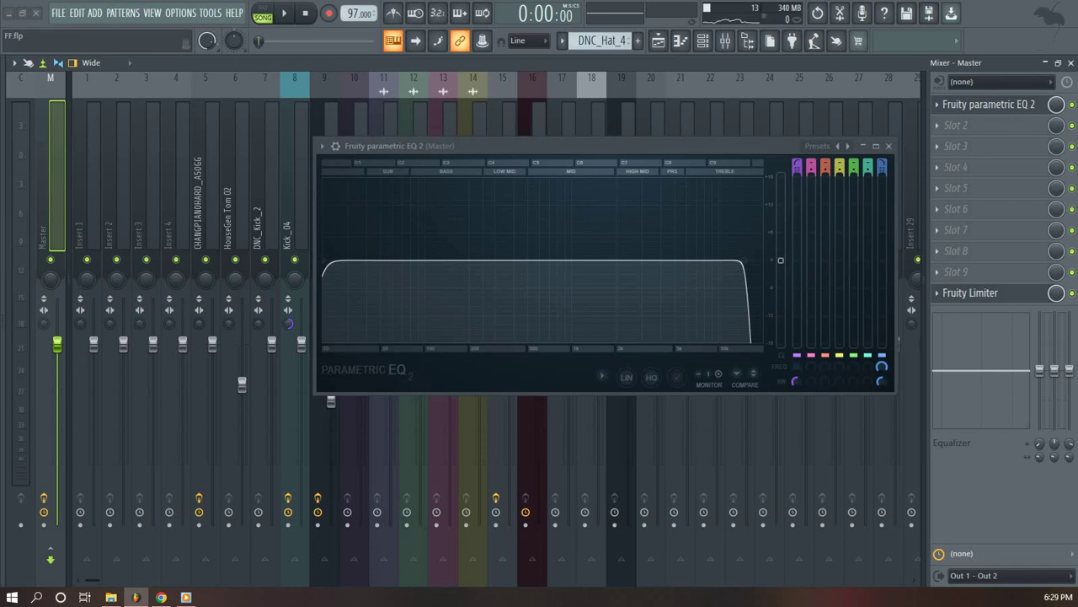
pyautogui.click(970, 292)
pyautogui.moveTo(632, 32); pyautogui.dragTo(354, 377)
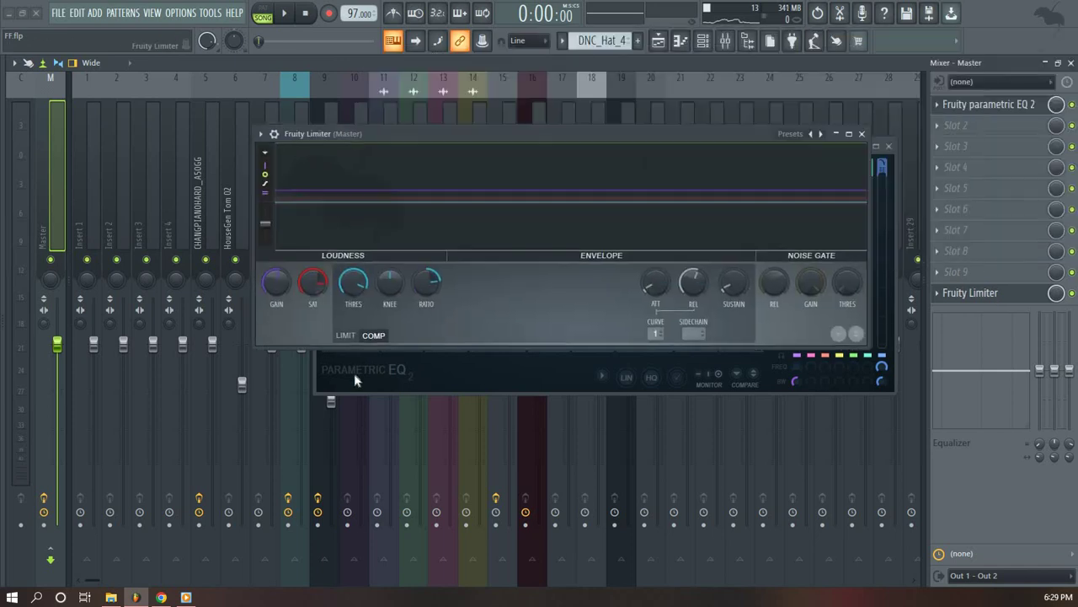
pyautogui.moveTo(371, 142); pyautogui.dragTo(357, 110)
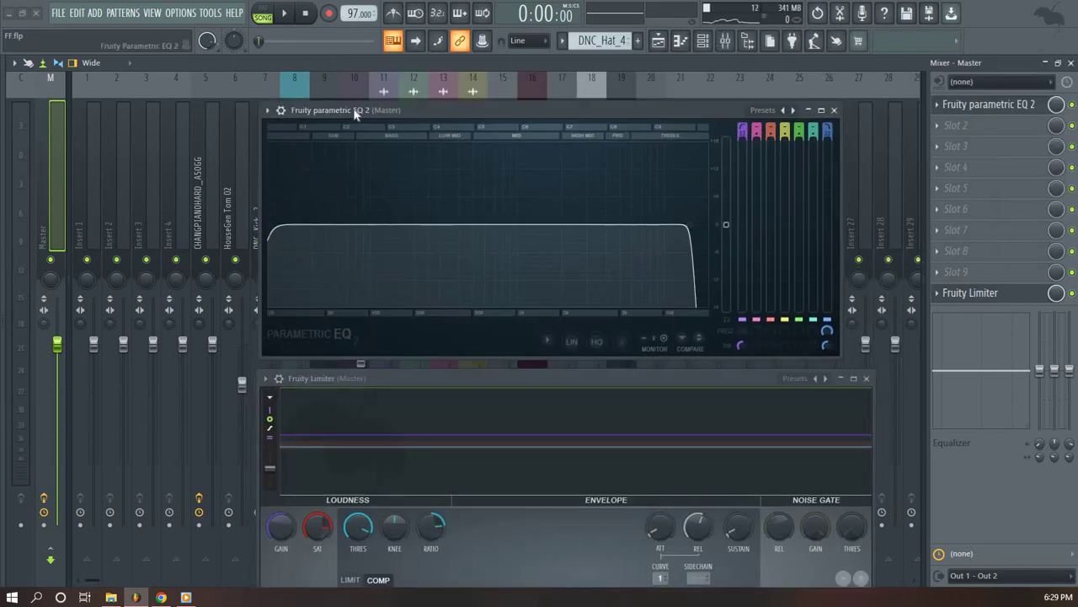
pyautogui.moveTo(455, 369); pyautogui.dragTo(455, 369)
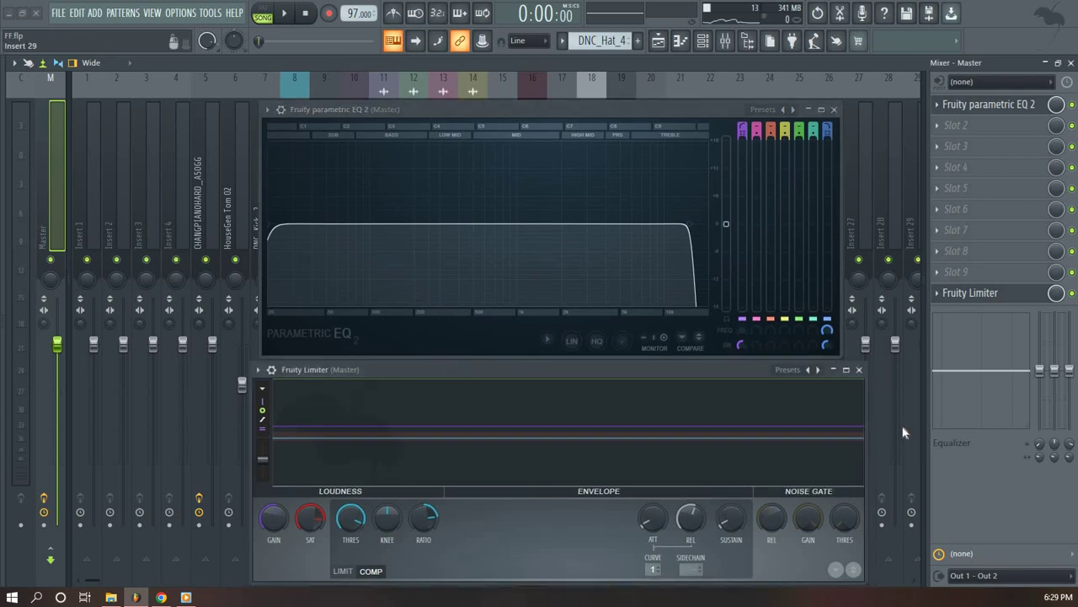
# Play the song to watch the Master EQ spectrum and check the limiter's gain and saturation controls
pyautogui.press('space')
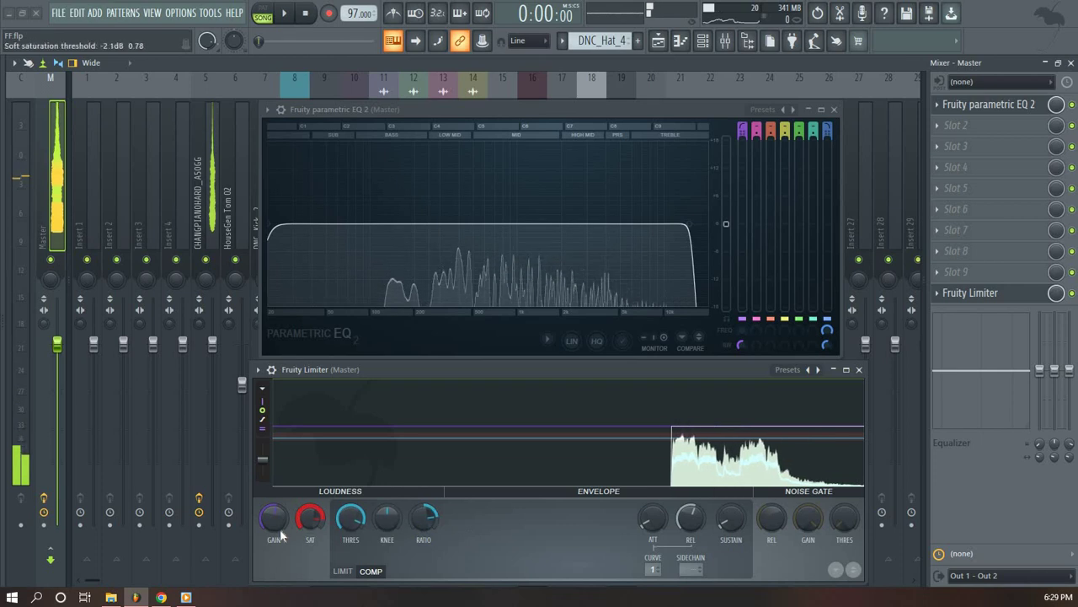
pyautogui.moveTo(274, 518); pyautogui.dragTo(274, 506)
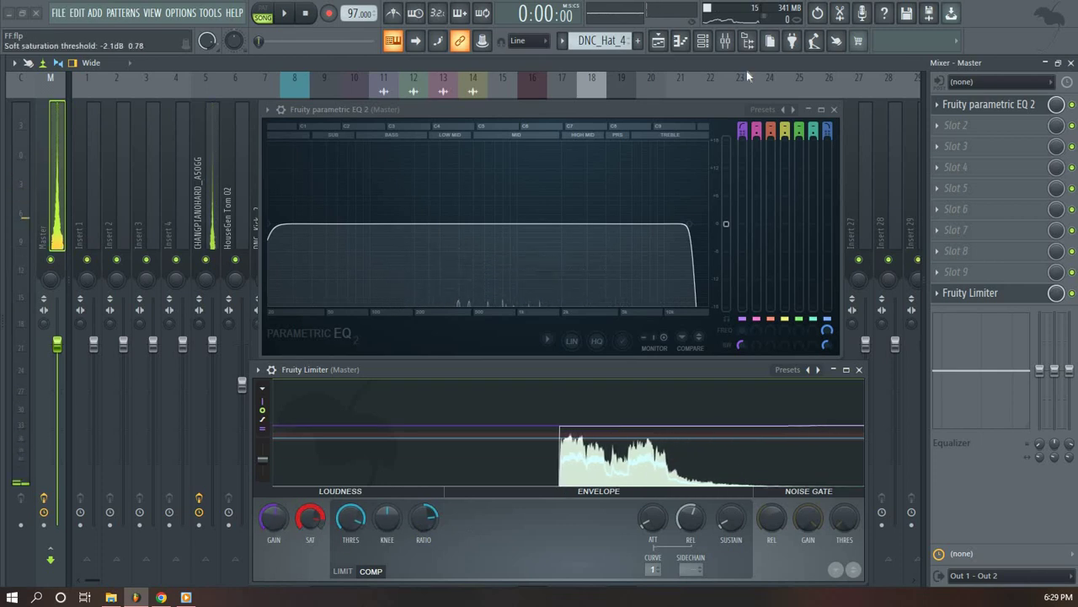
pyautogui.press('space')
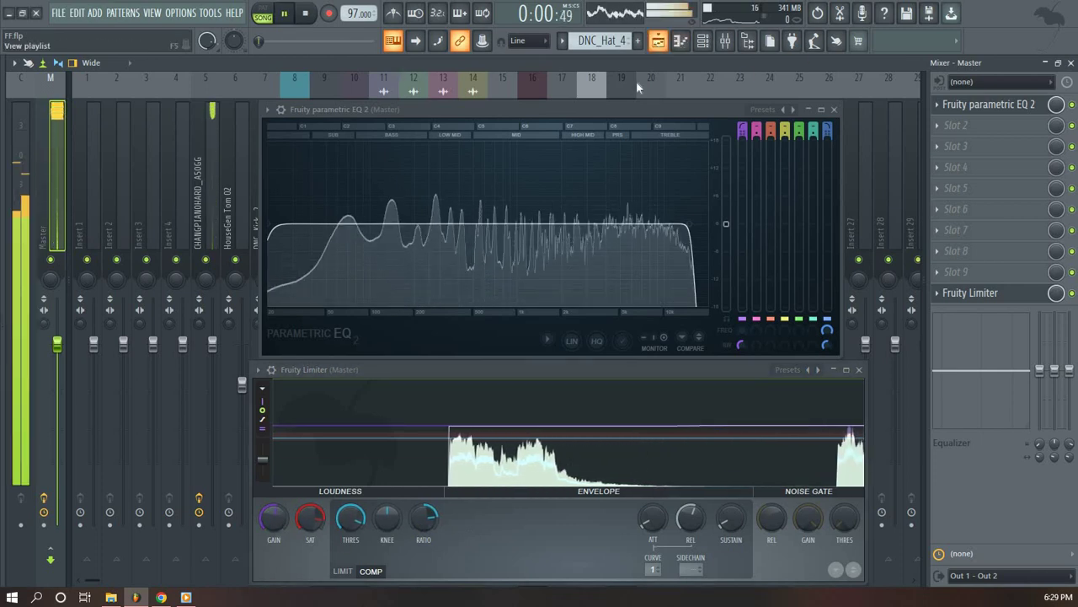
# Close the EQ, limiter and mixer windows and return to the playlist while the song plays
pyautogui.press('F5')
pyautogui.click(834, 110)
pyautogui.press('F9')
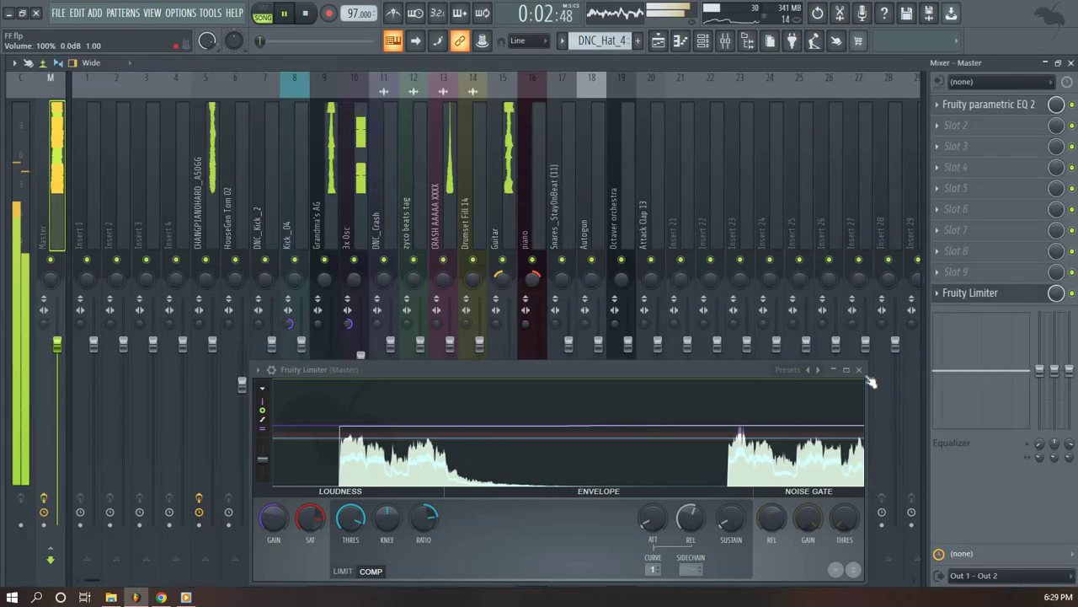
pyautogui.click(860, 371)
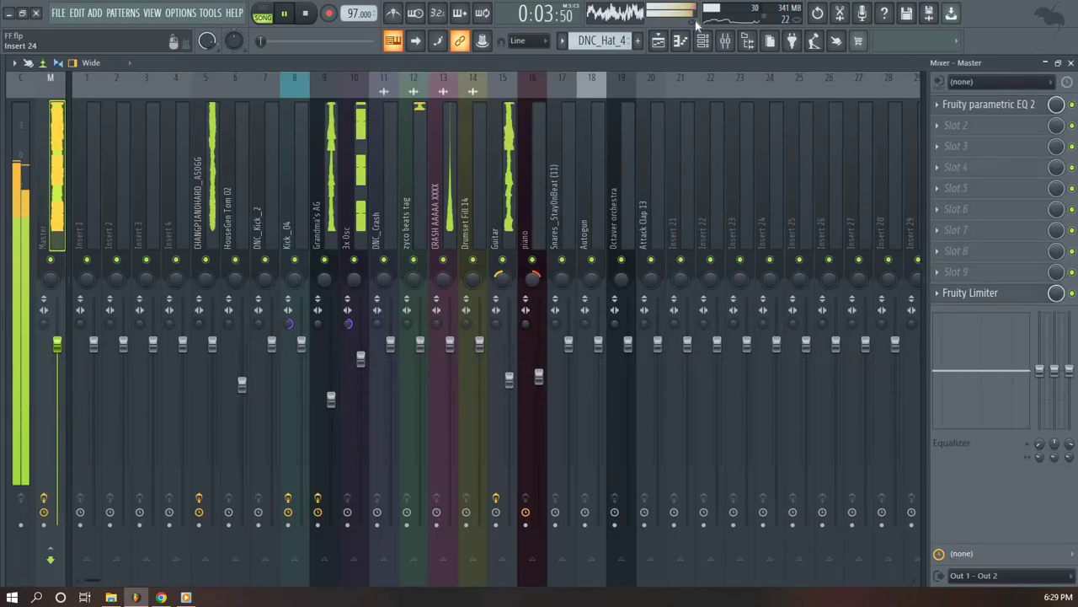
pyautogui.click(1071, 63)
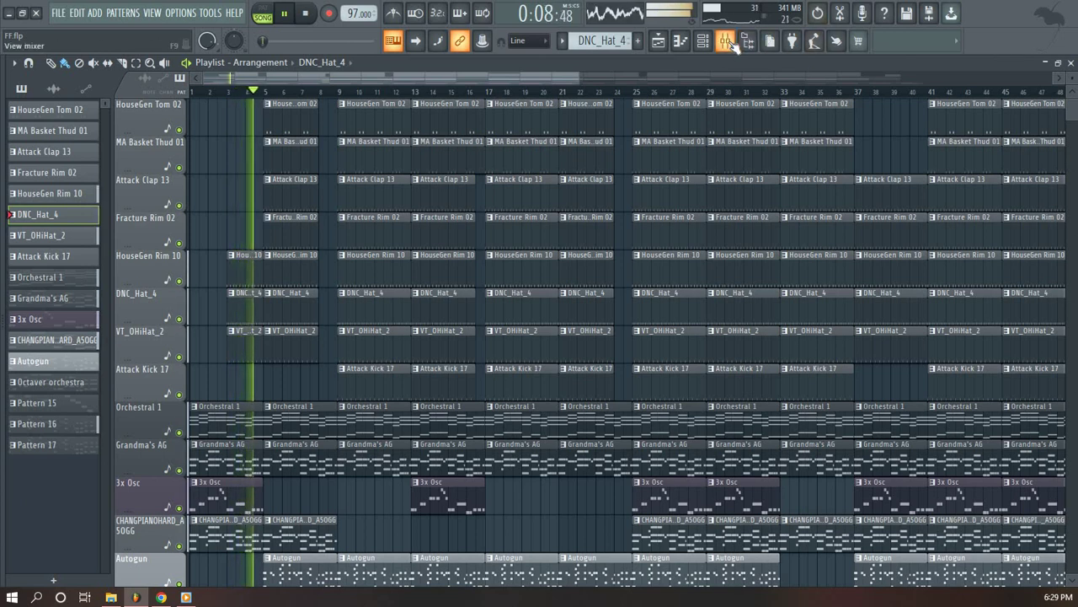
# Audition the reference audio clip on Track 20 during playback and leave that track muted
pyautogui.scroll(-5, 493, 421)
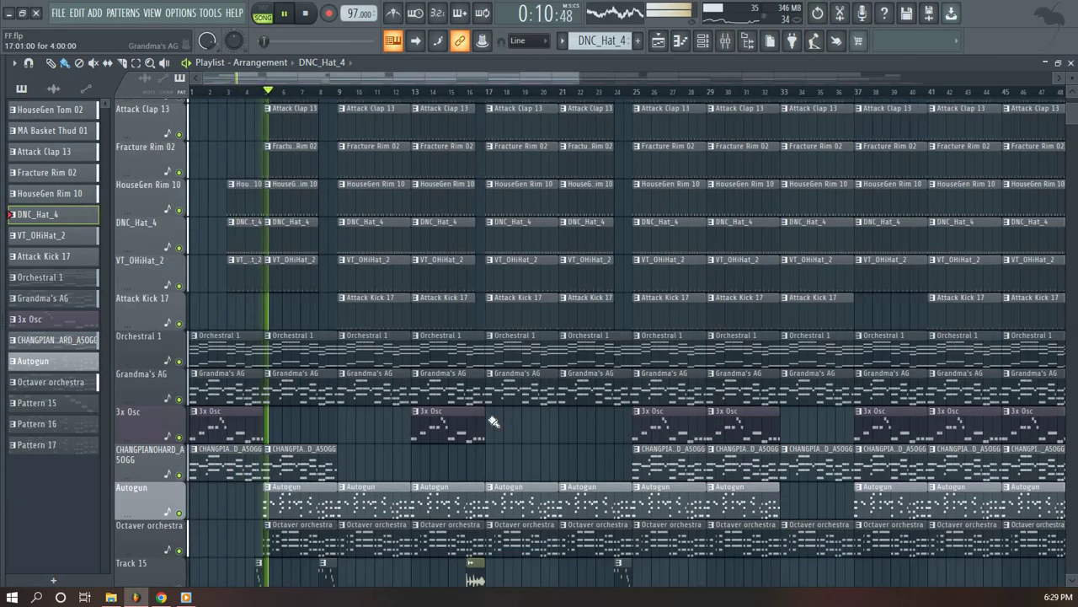
pyautogui.scroll(-5, 494, 421)
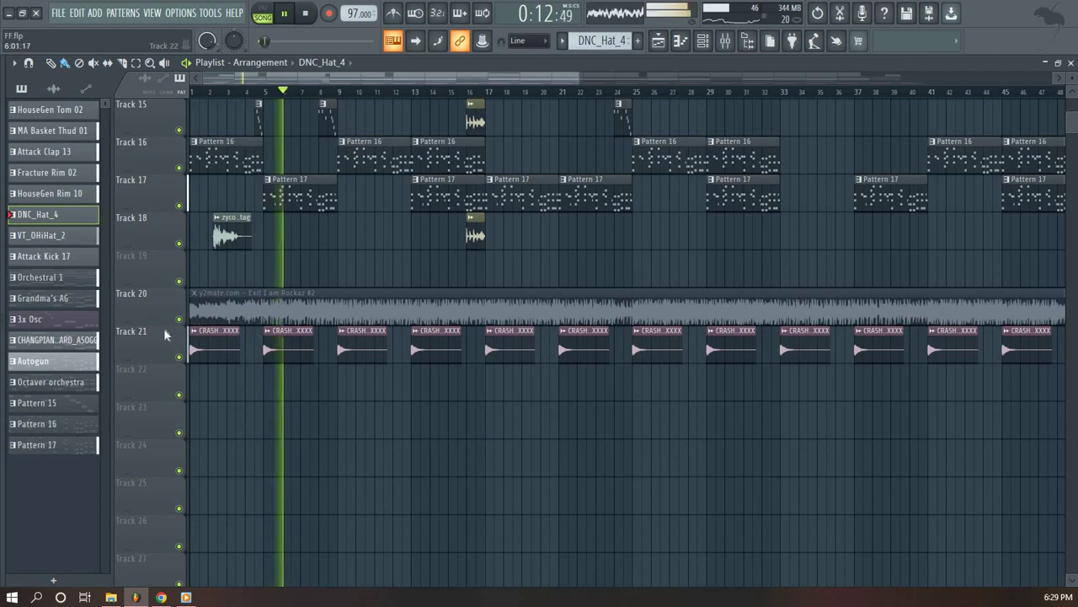
pyautogui.click(179, 321)
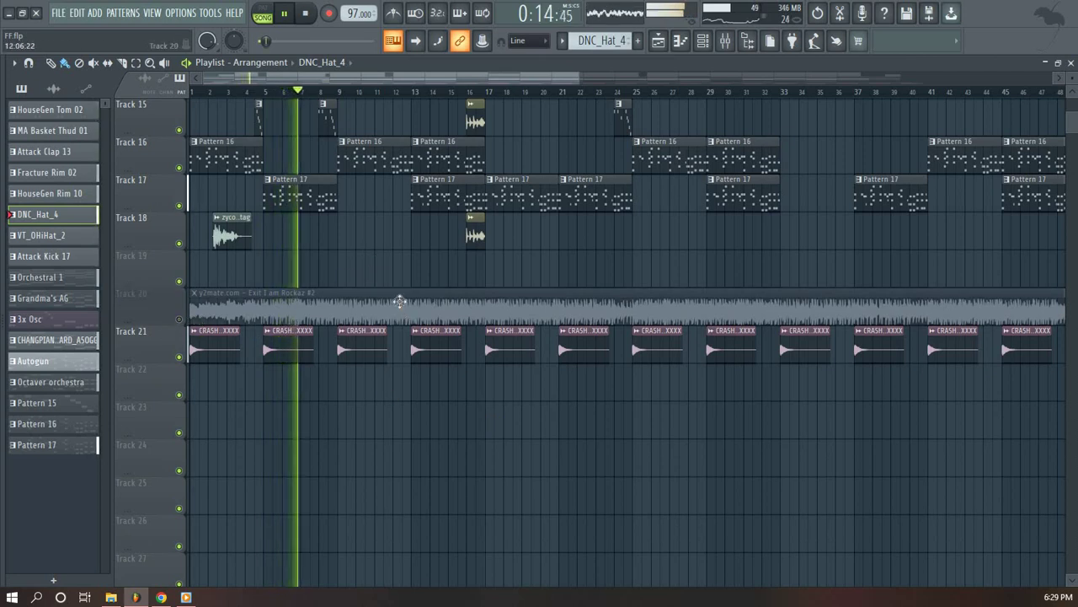
pyautogui.click(180, 319)
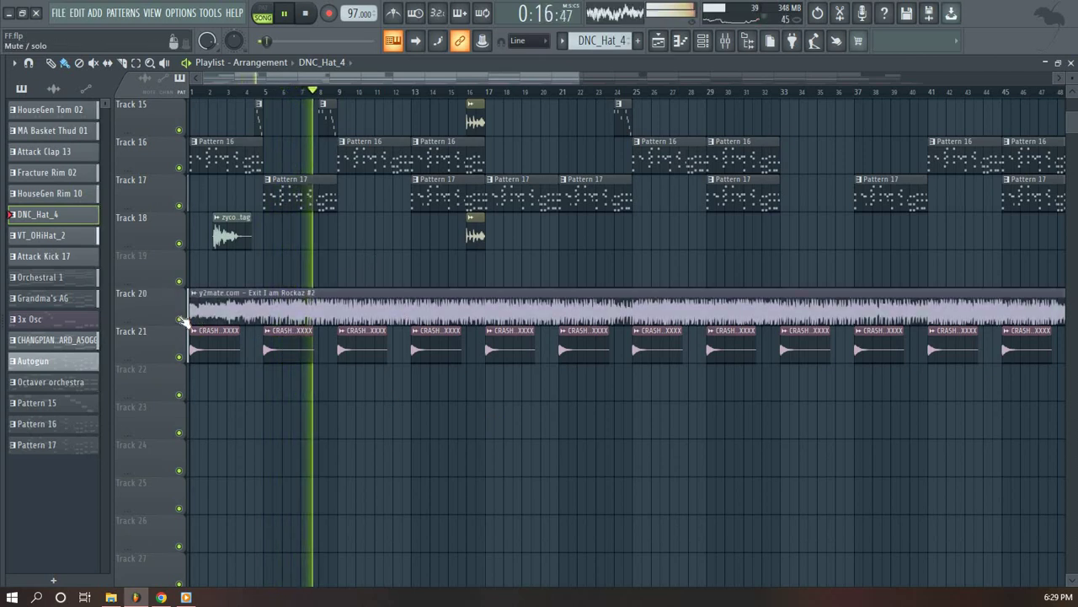
pyautogui.click(179, 320)
pyautogui.scroll(4, 493, 261)
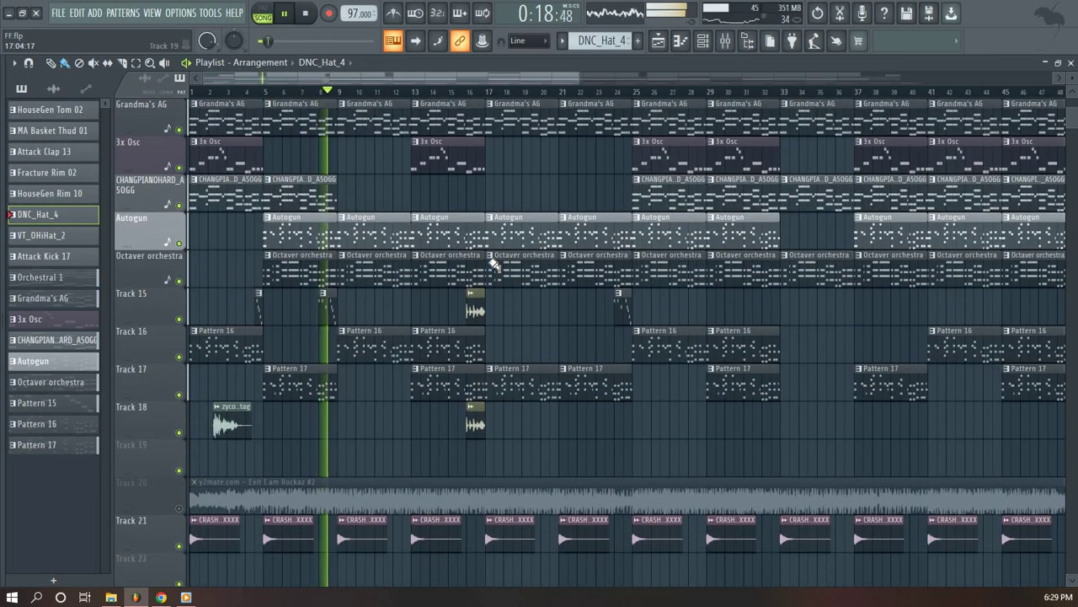
# Review the audio device and project settings during playback and close the settings window
pyautogui.scroll(7, 494, 263)
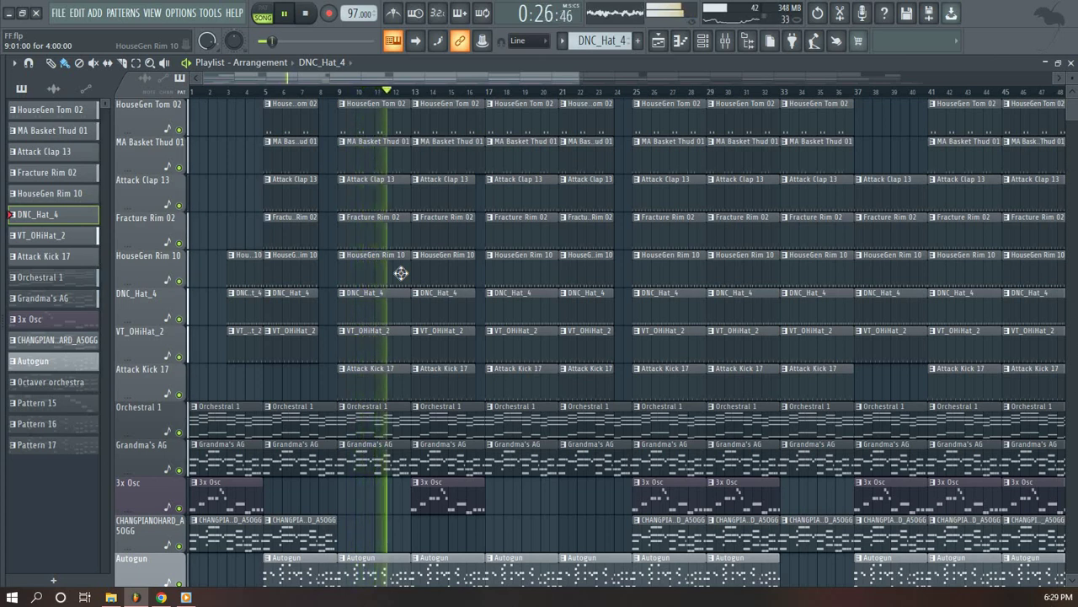
pyautogui.click(188, 14)
pyautogui.click(183, 59)
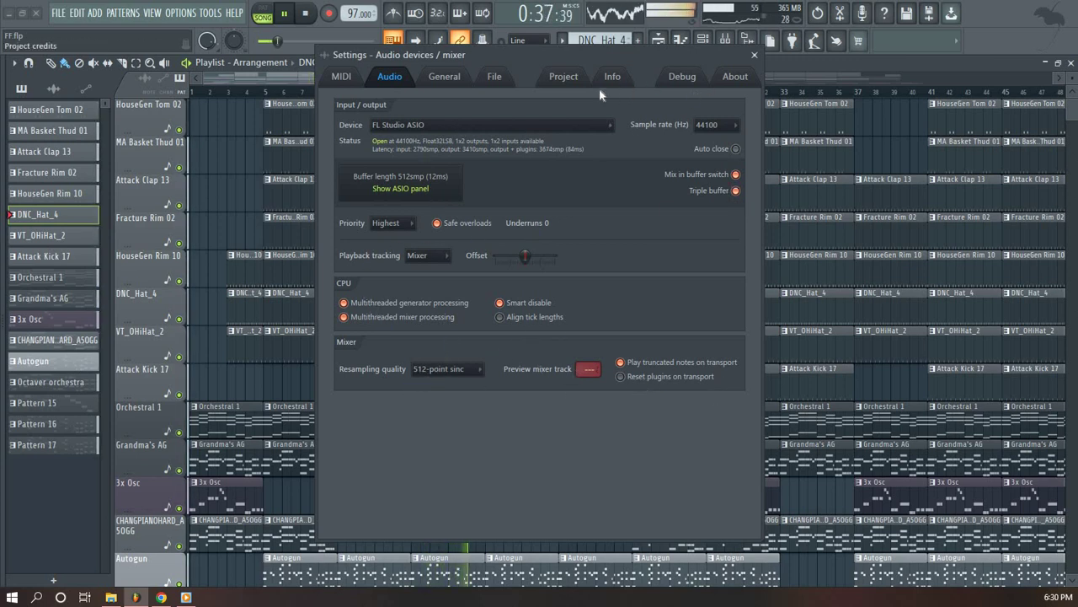
pyautogui.click(563, 76)
pyautogui.click(755, 55)
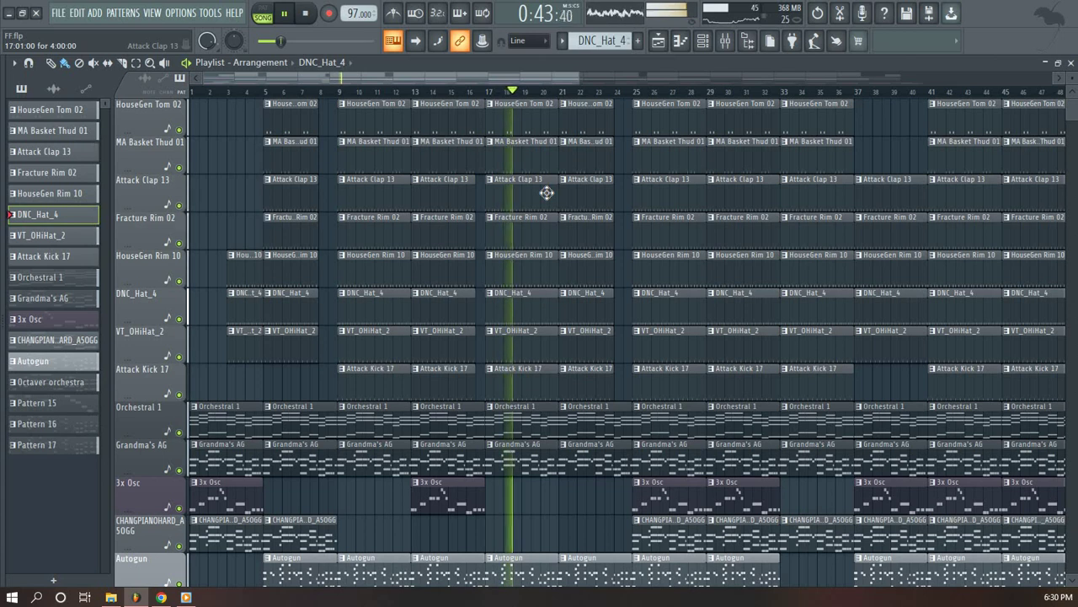
# Place a Drumset Fill 14 audio clip on Track 16 at bar 24, just before the Pattern 16 clip at bar 25
pyautogui.scroll(-3, 547, 193)
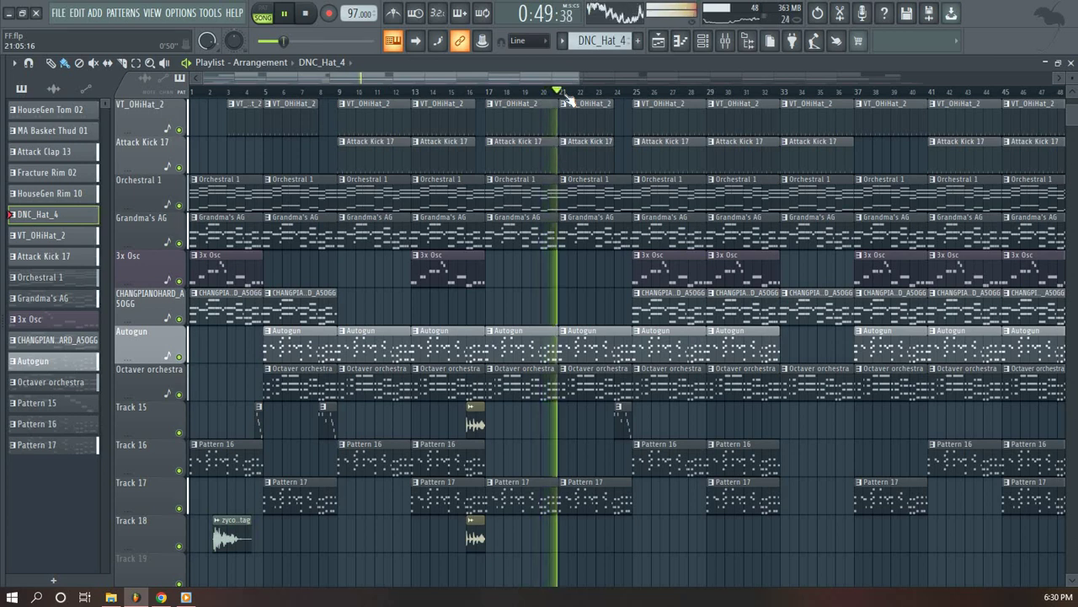
pyautogui.scroll(3, 581, 199)
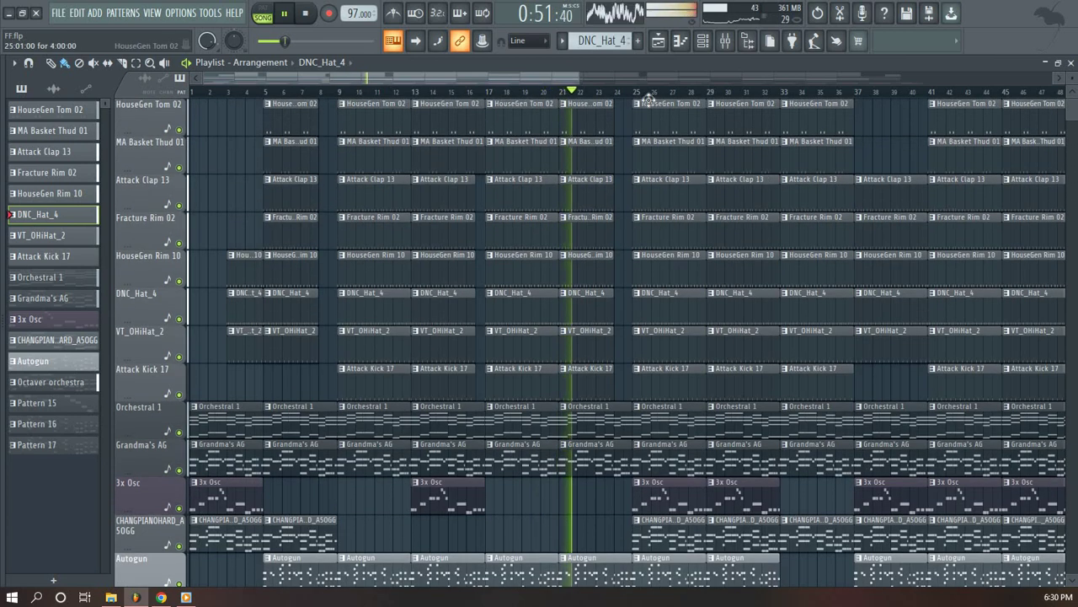
pyautogui.scroll(-3, 642, 327)
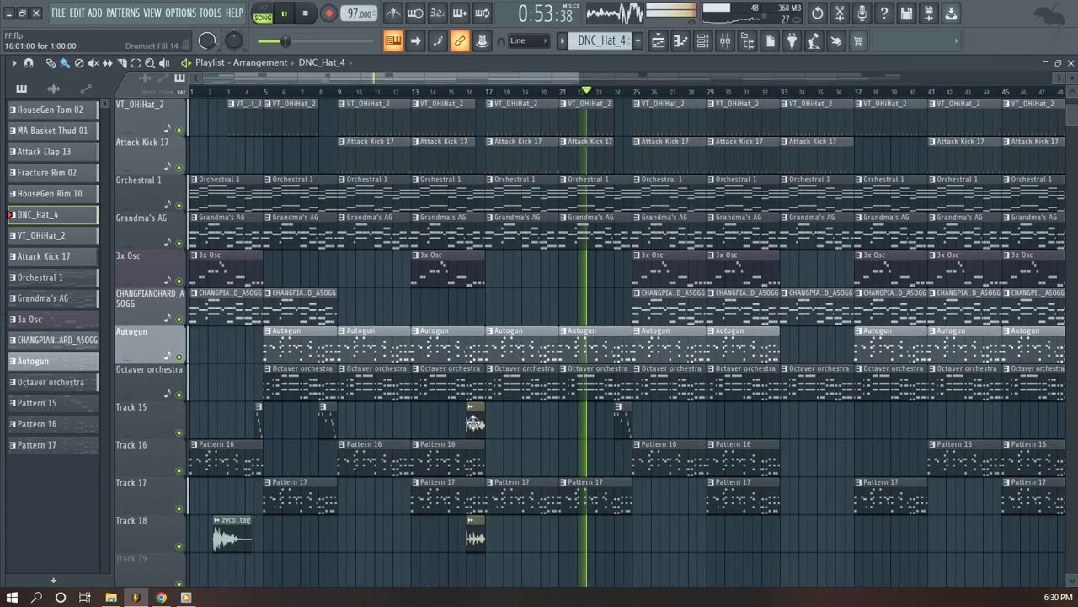
pyautogui.moveTo(595, 461); pyautogui.dragTo(621, 461)
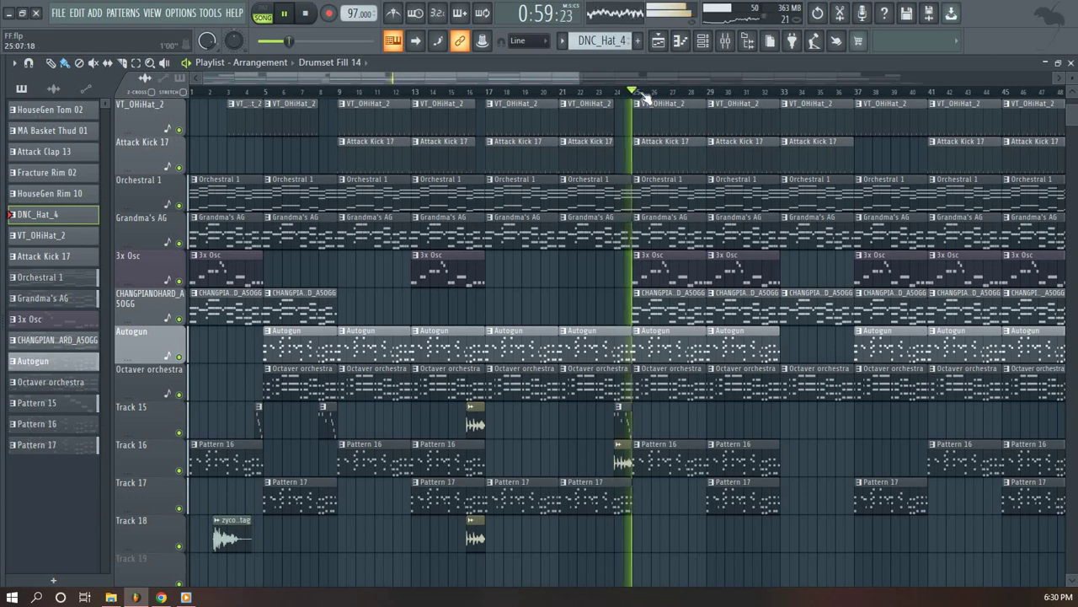
# Compare the beat with the reference audio on Track 20 by briefly unmuting it, mute it again and stop playback
pyautogui.keyDown('ctrl'); pyautogui.scroll(3, 646, 100); pyautogui.keyUp('ctrl')
pyautogui.scroll(-4, 646, 101)
pyautogui.keyDown('ctrl'); pyautogui.scroll(-3, 649, 98); pyautogui.keyUp('ctrl')
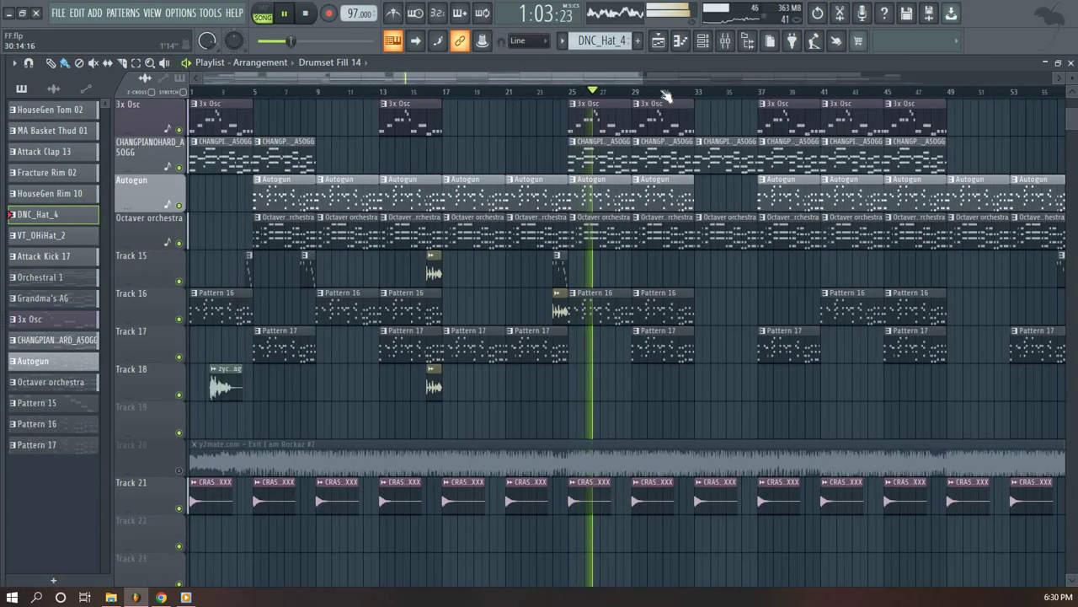
pyautogui.scroll(8, 638, 274)
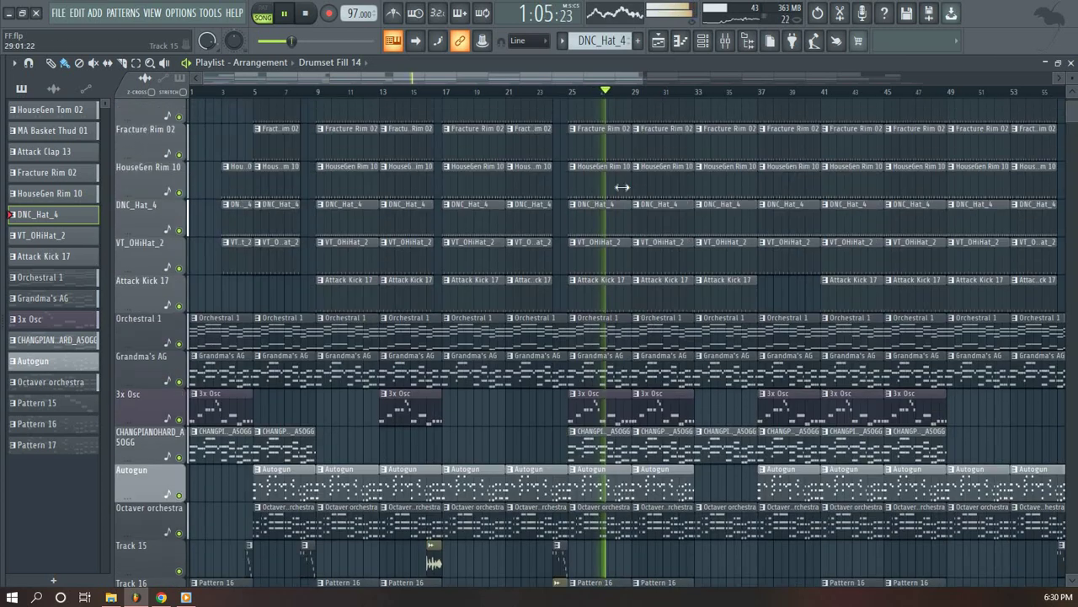
pyautogui.scroll(-5, 616, 156)
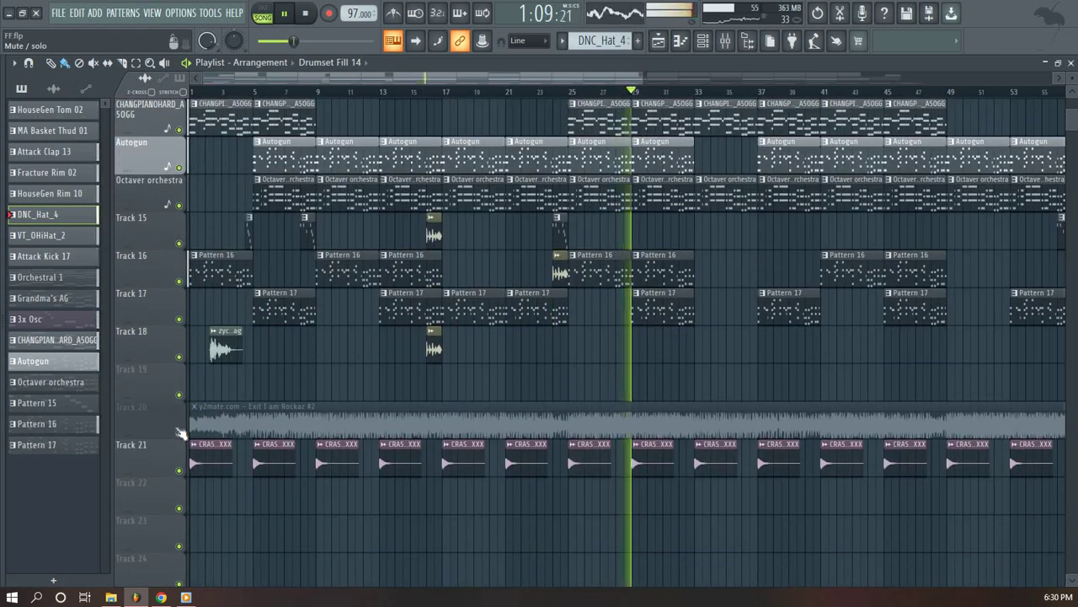
pyautogui.click(180, 432)
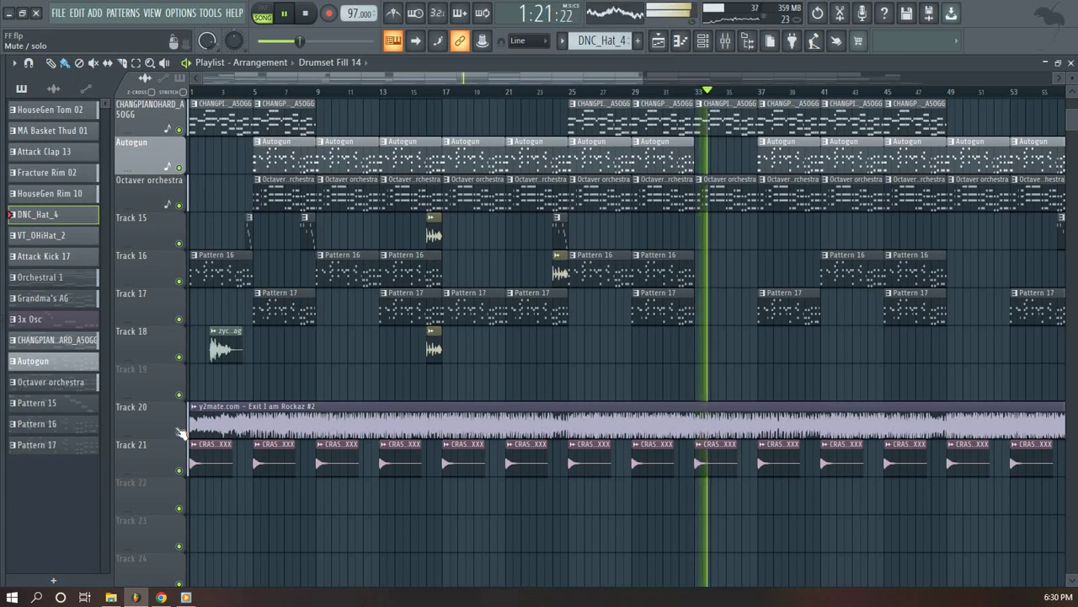
pyautogui.click(178, 432)
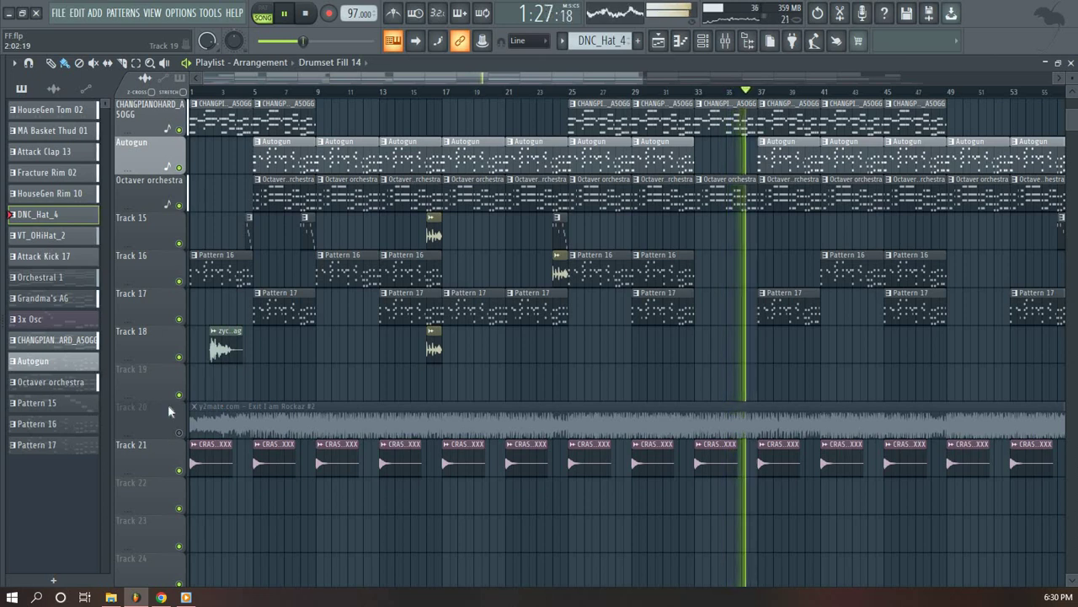
pyautogui.press('space')
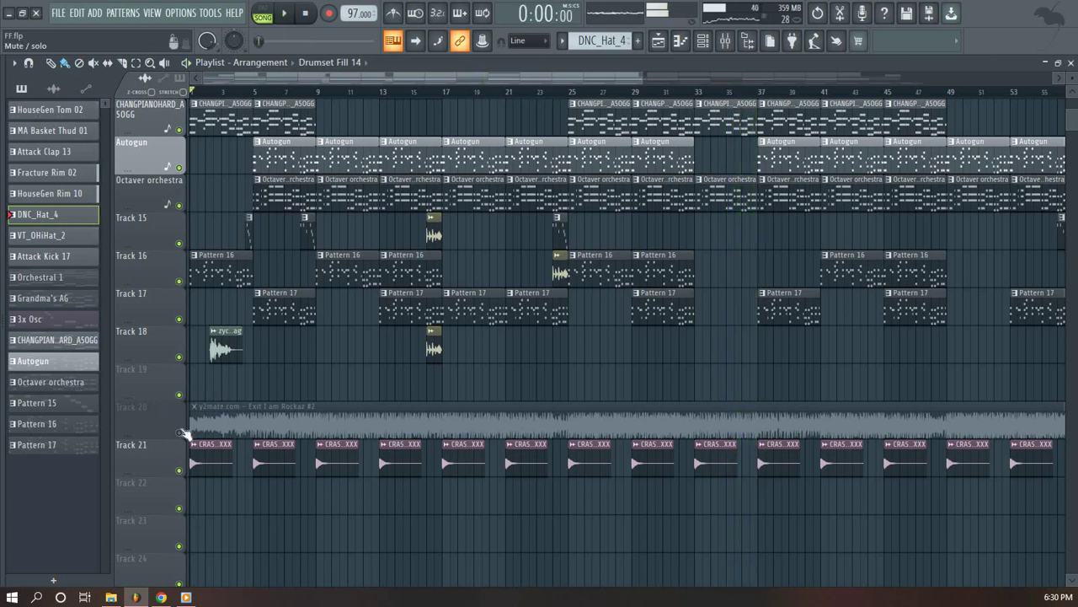
pyautogui.scroll(9, 431, 278)
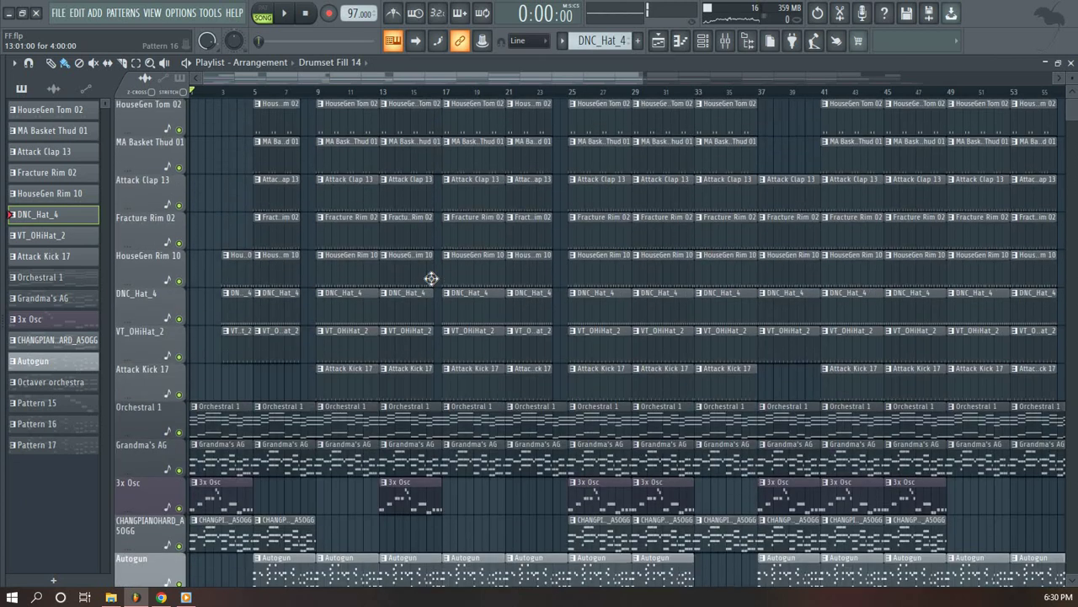